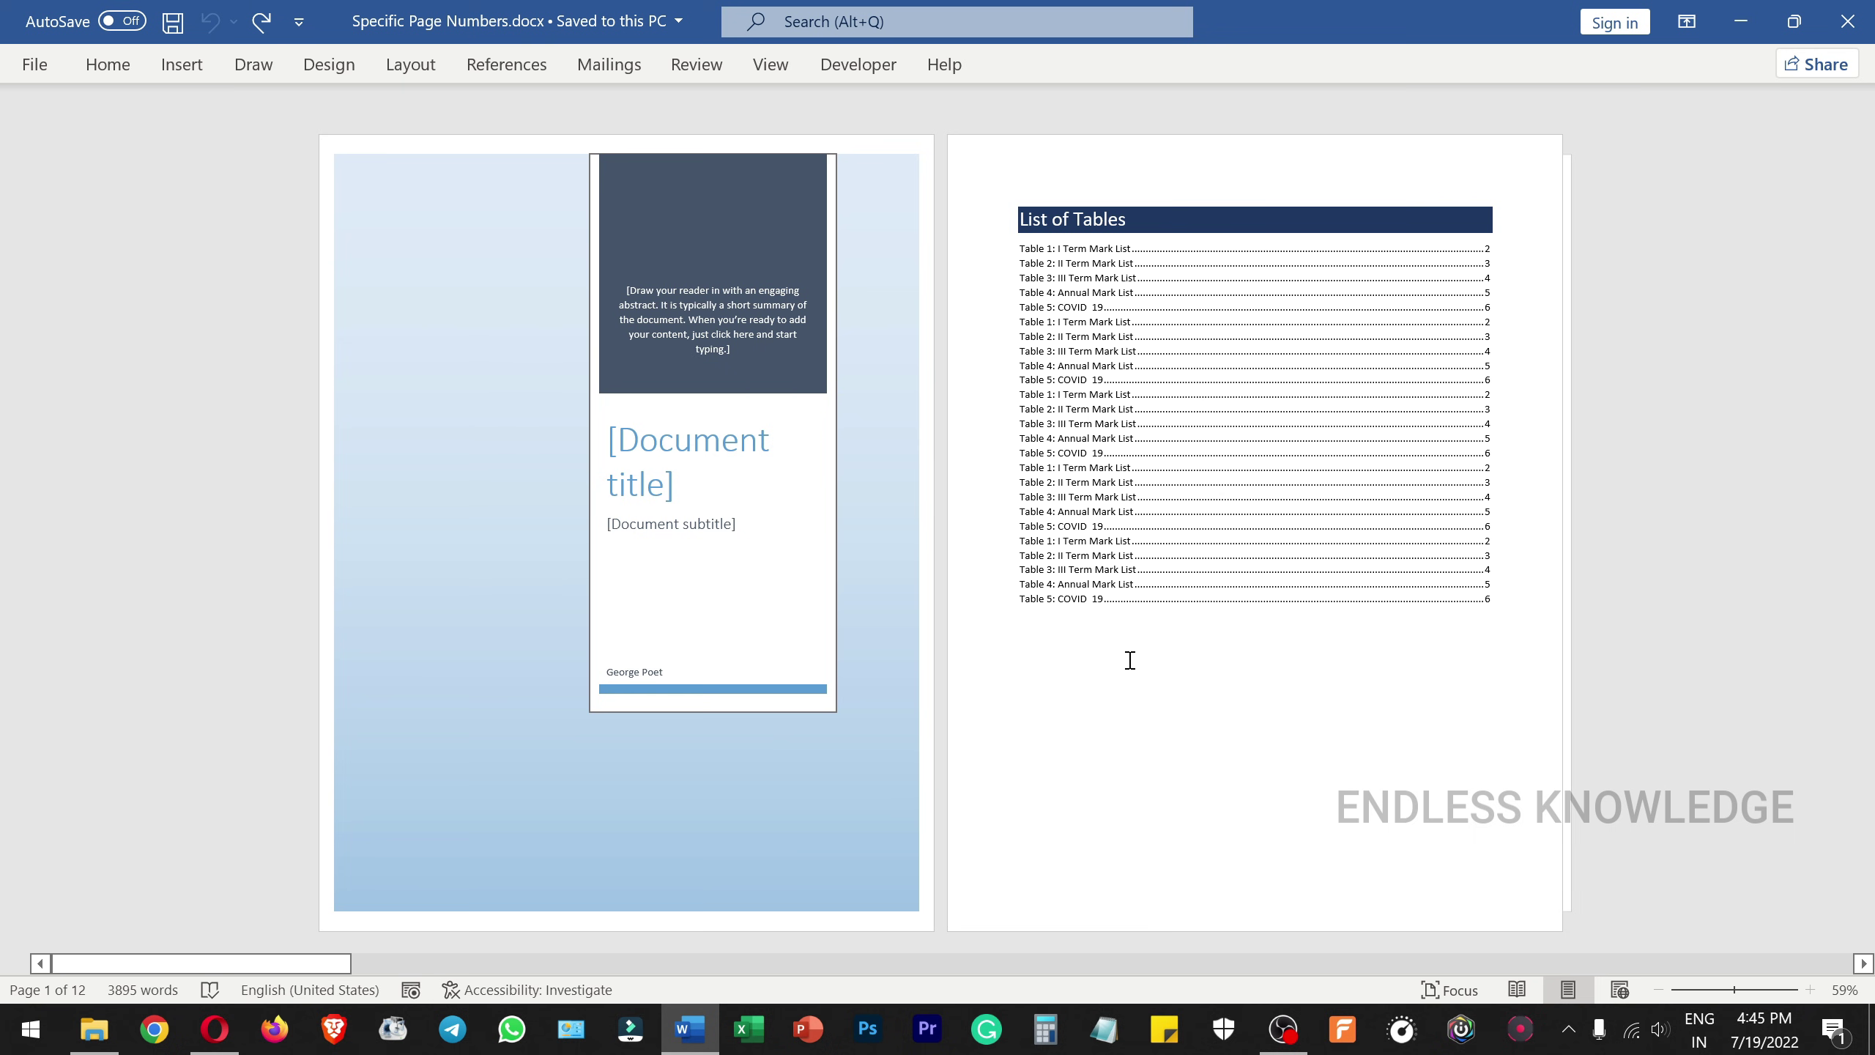
Look through the document from the cover page and the lists of tables and figures to the body pages.
scroll(1166, 687, down, 1)
scroll(1166, 687, down, 2)
scroll(1166, 689, down, 2)
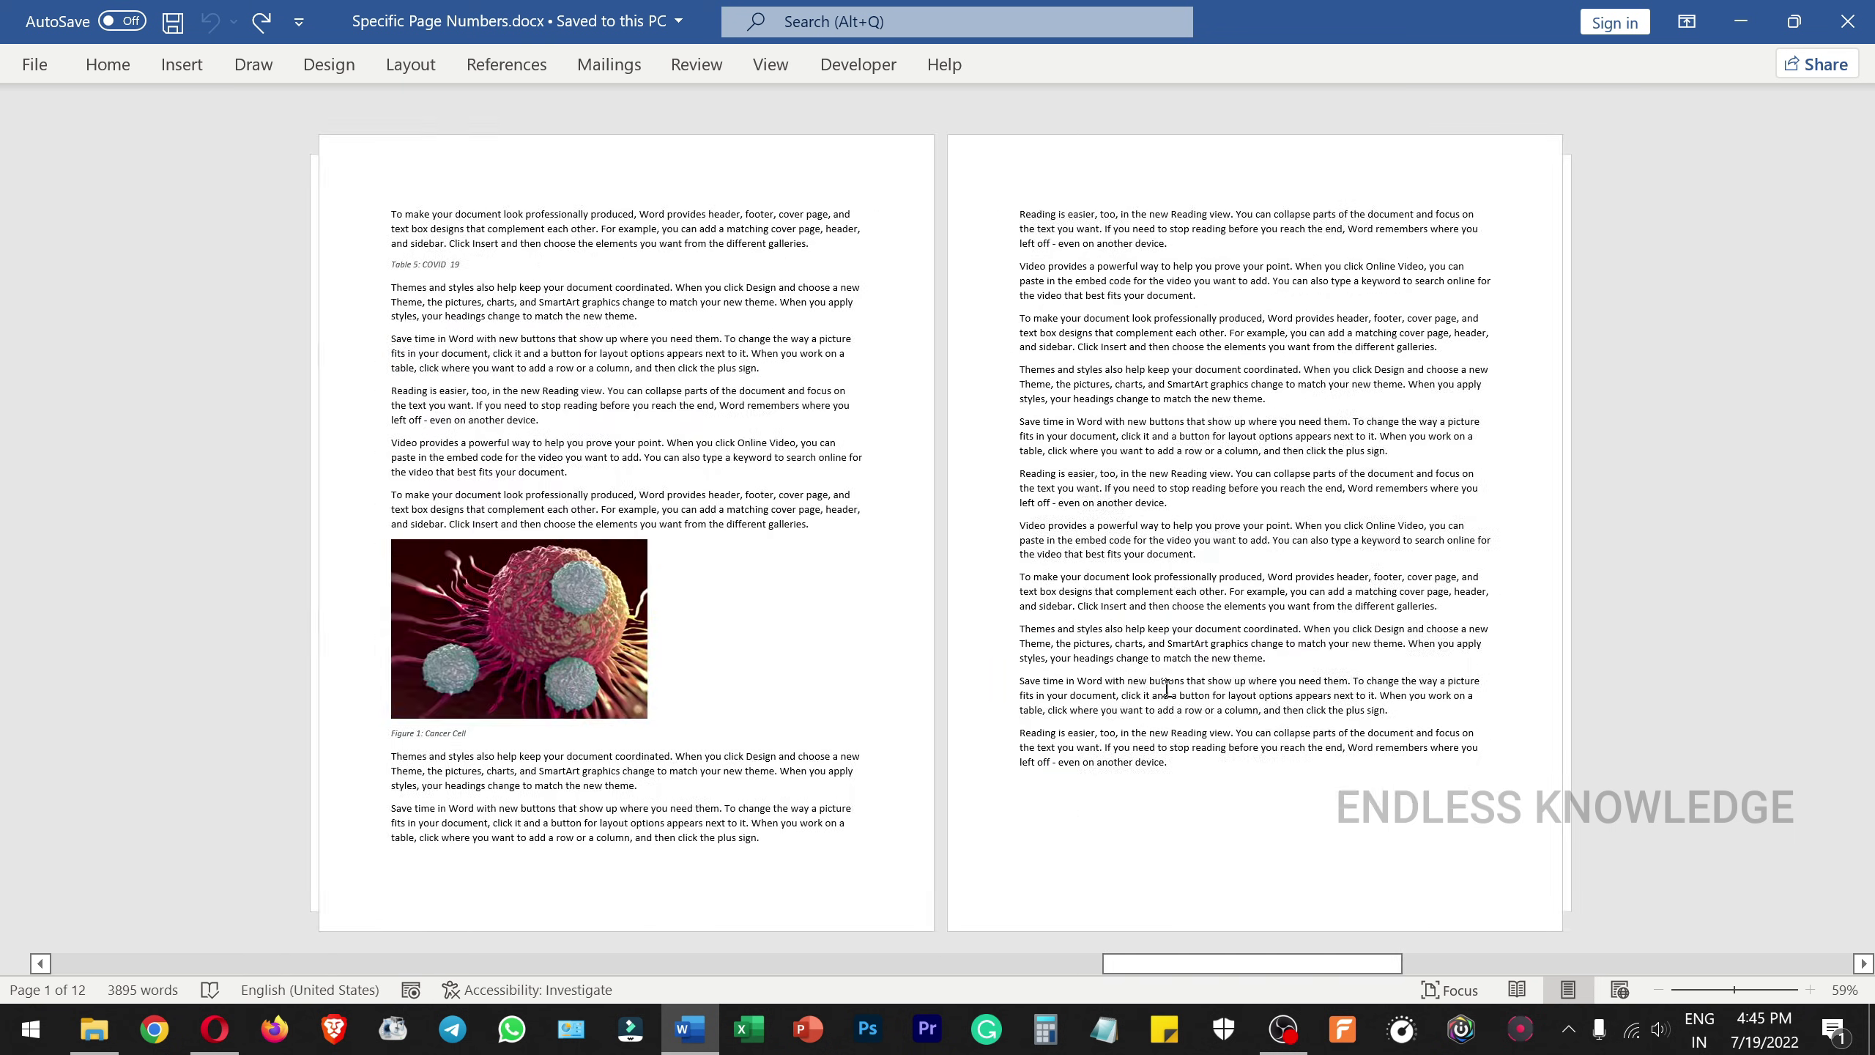
scroll(1166, 688, up, 5)
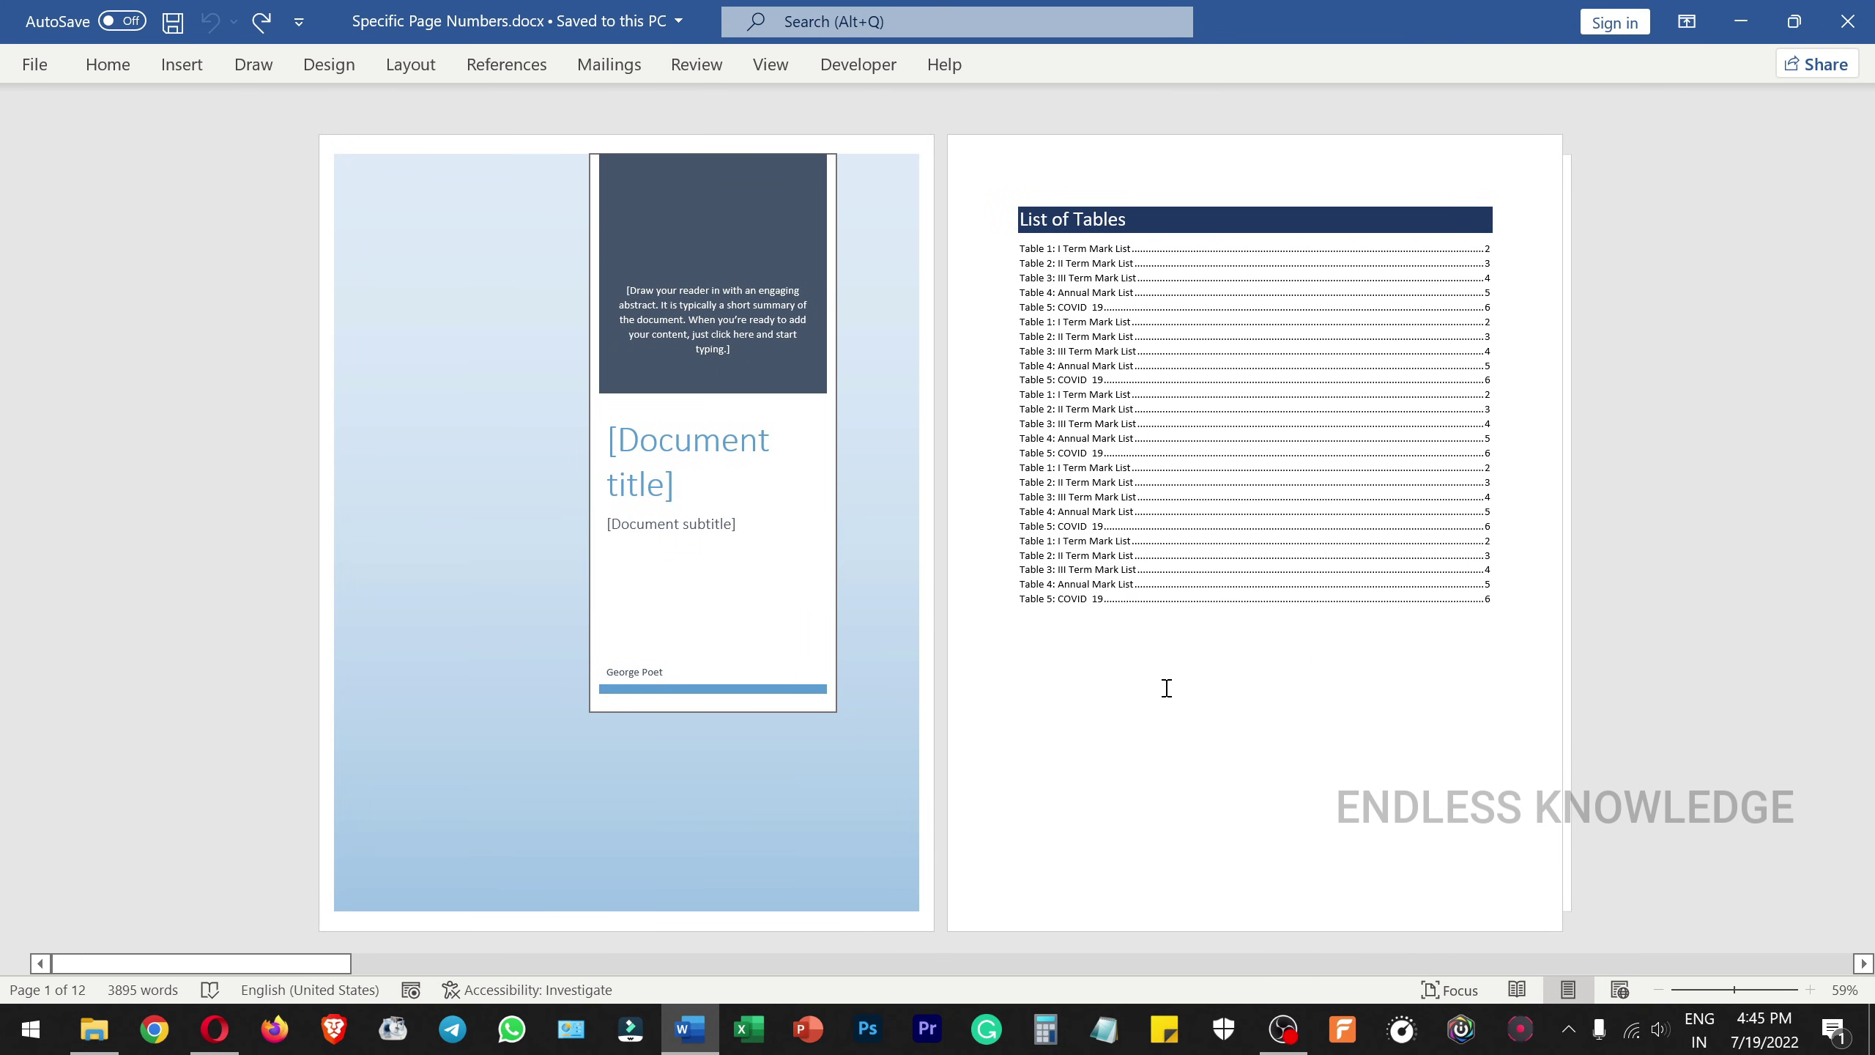
scroll(1166, 687, down, 3)
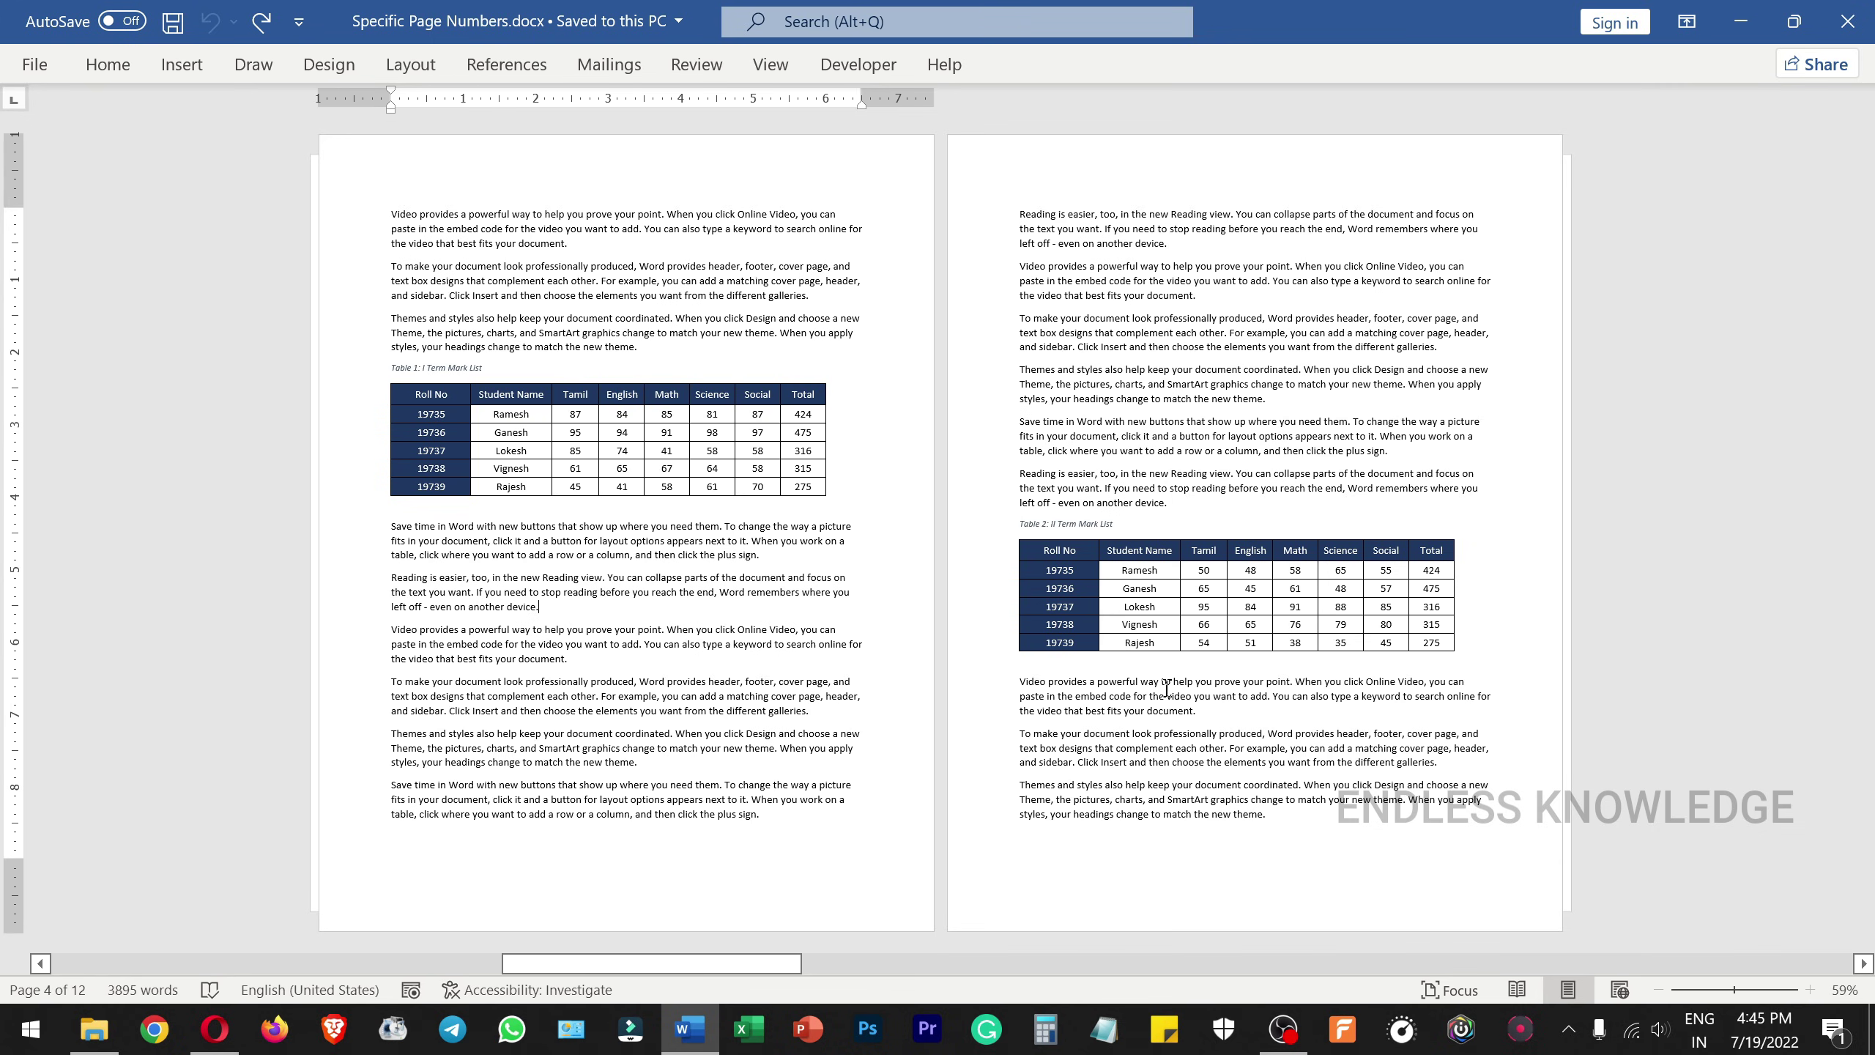
scroll(1166, 688, up, 3)
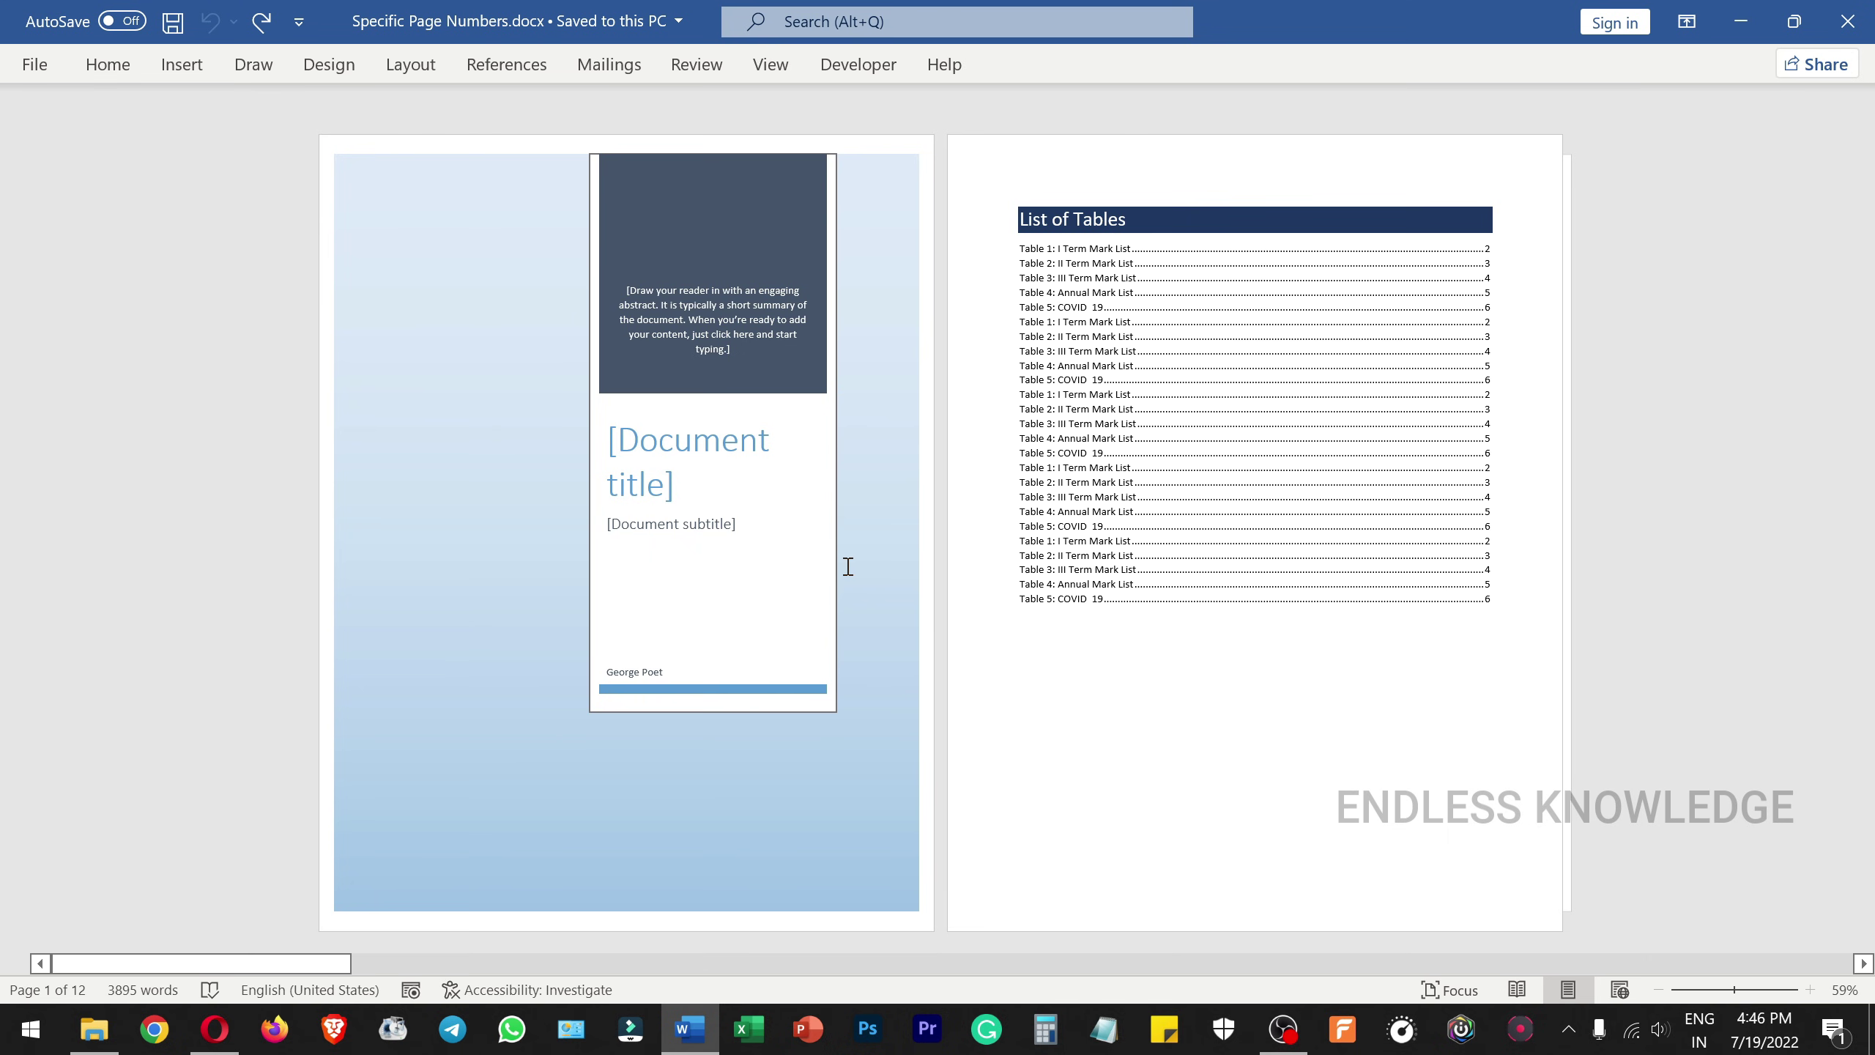
scroll(980, 586, down, 1)
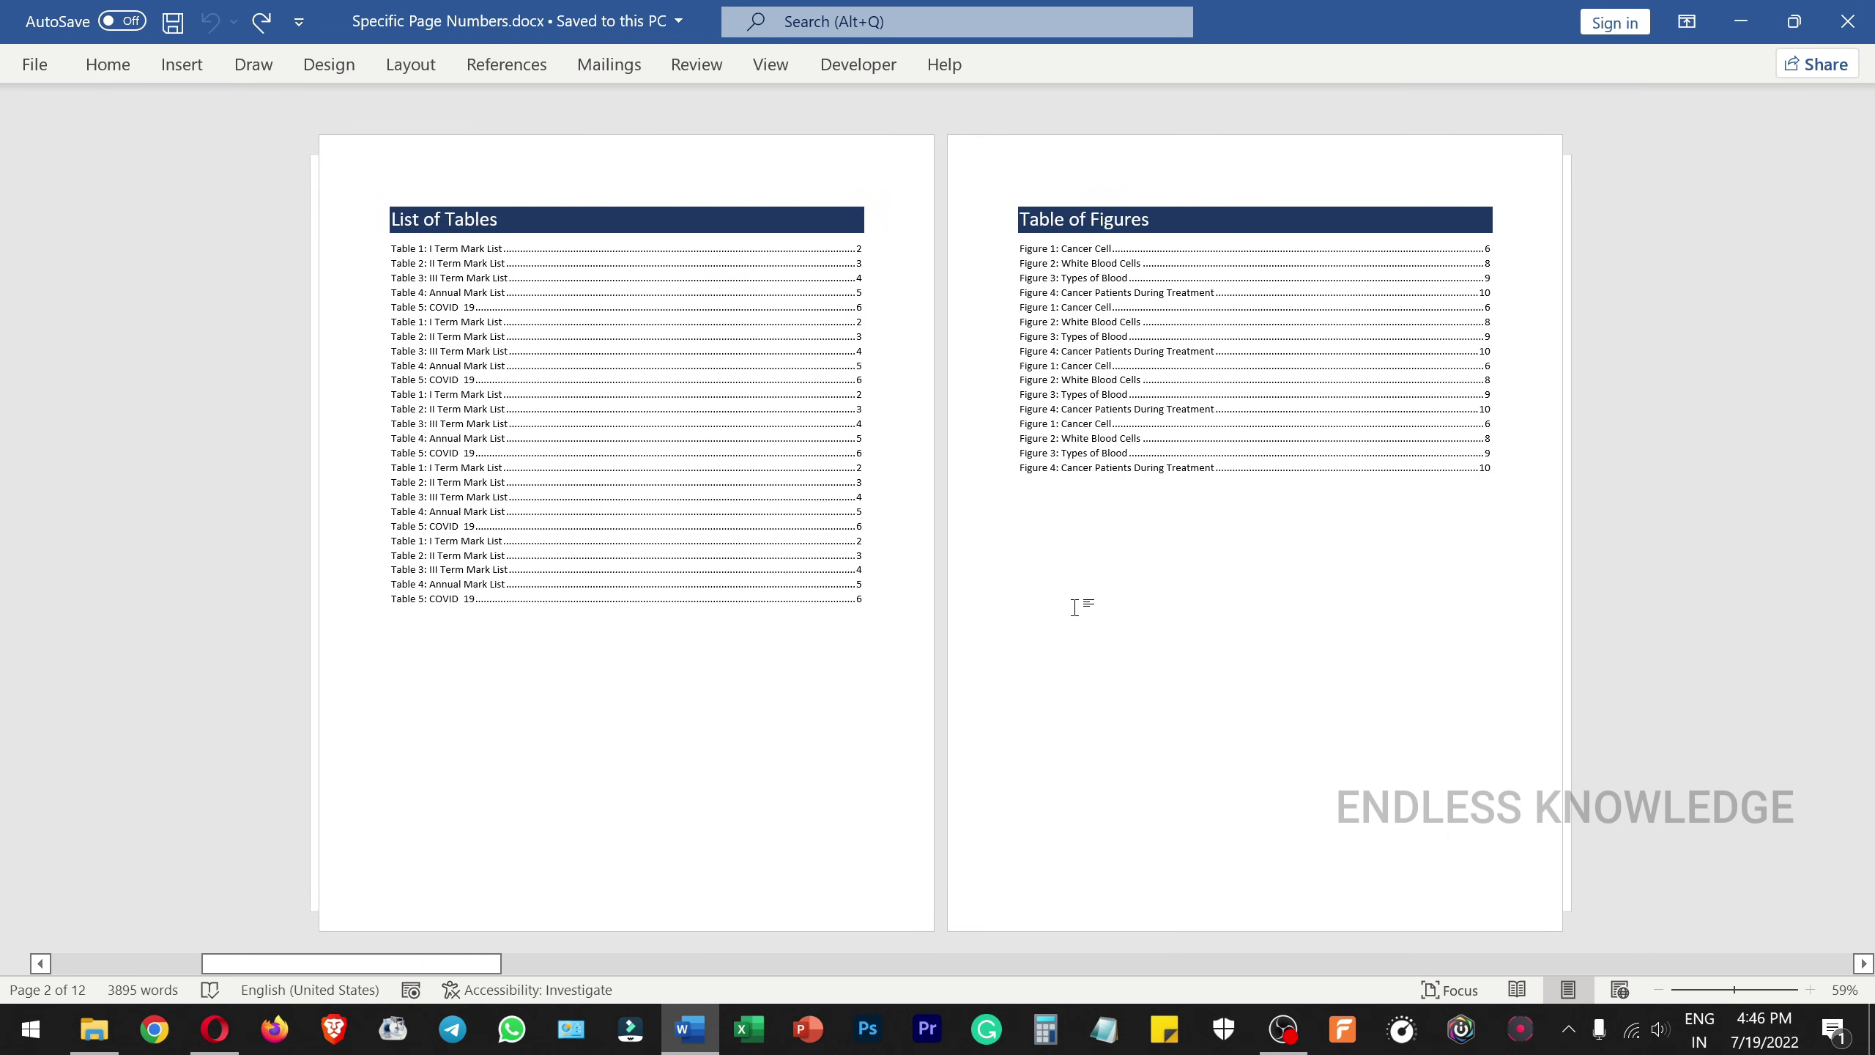
scroll(1071, 607, up, 1)
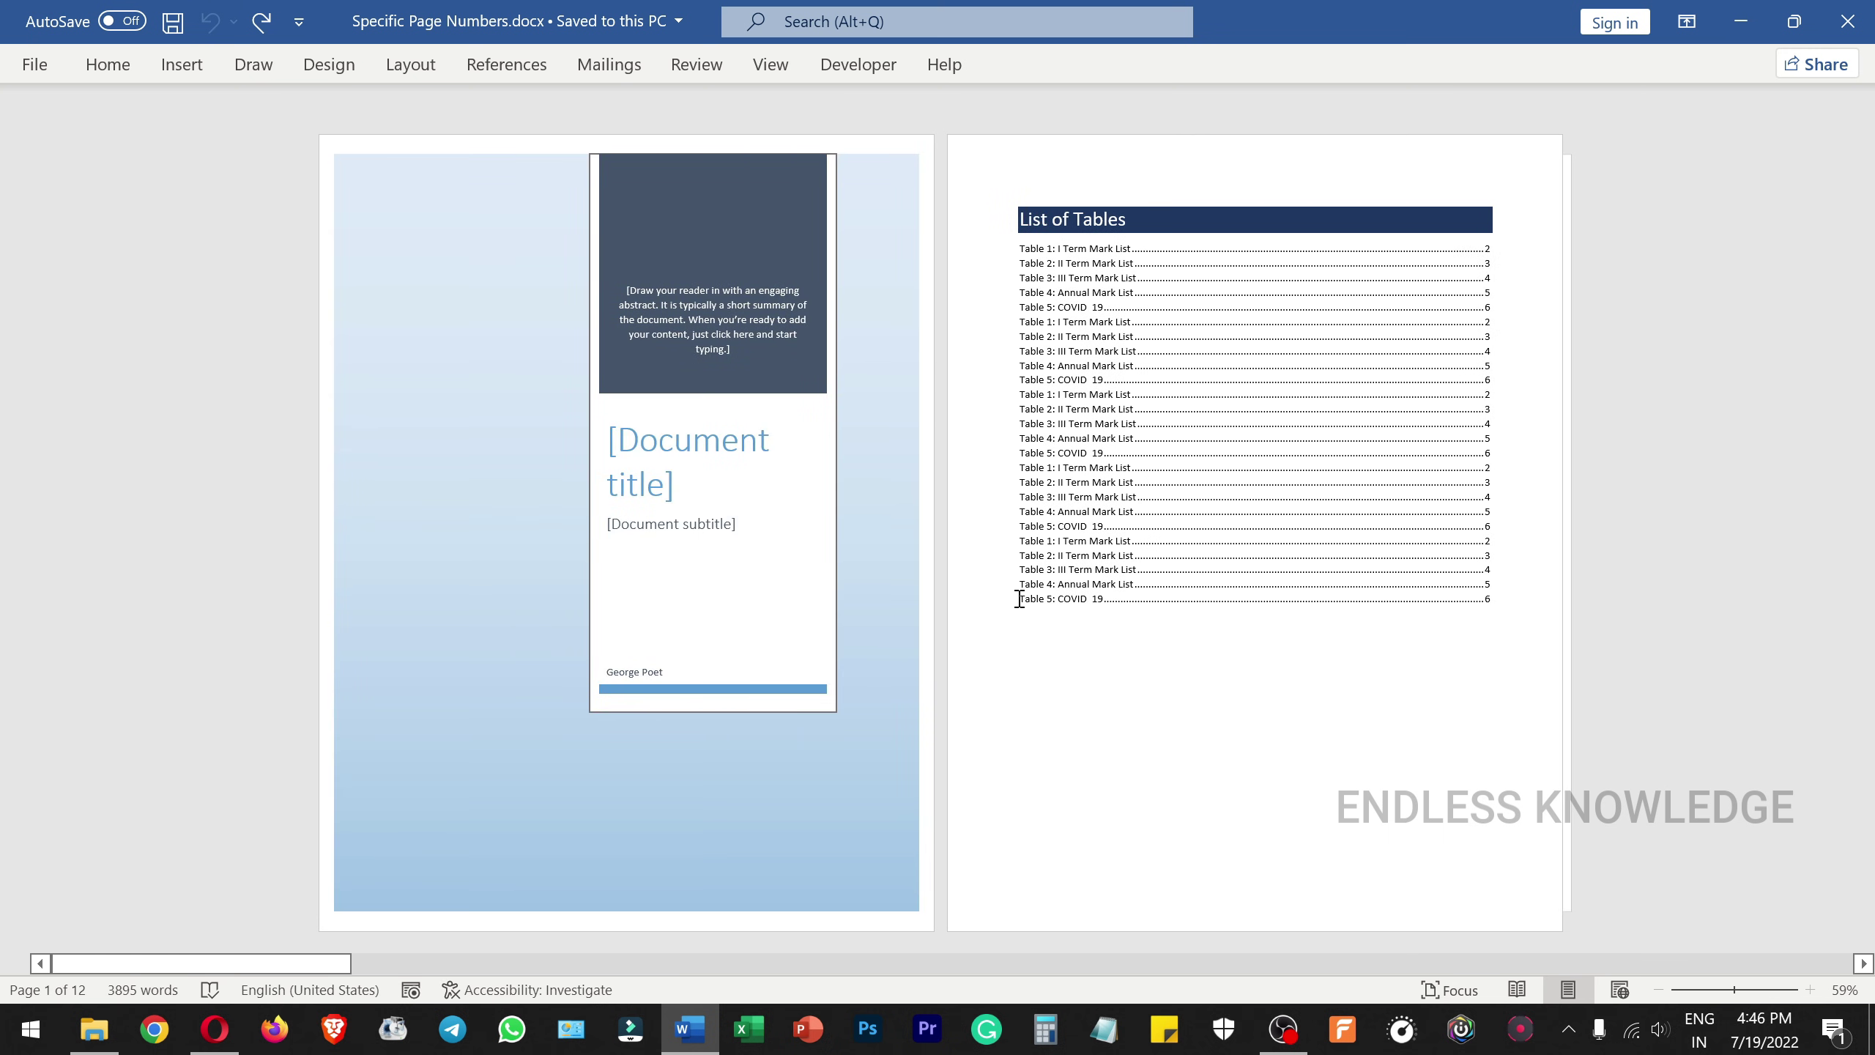
scroll(1019, 599, down, 2)
scroll(1211, 348, up, 1)
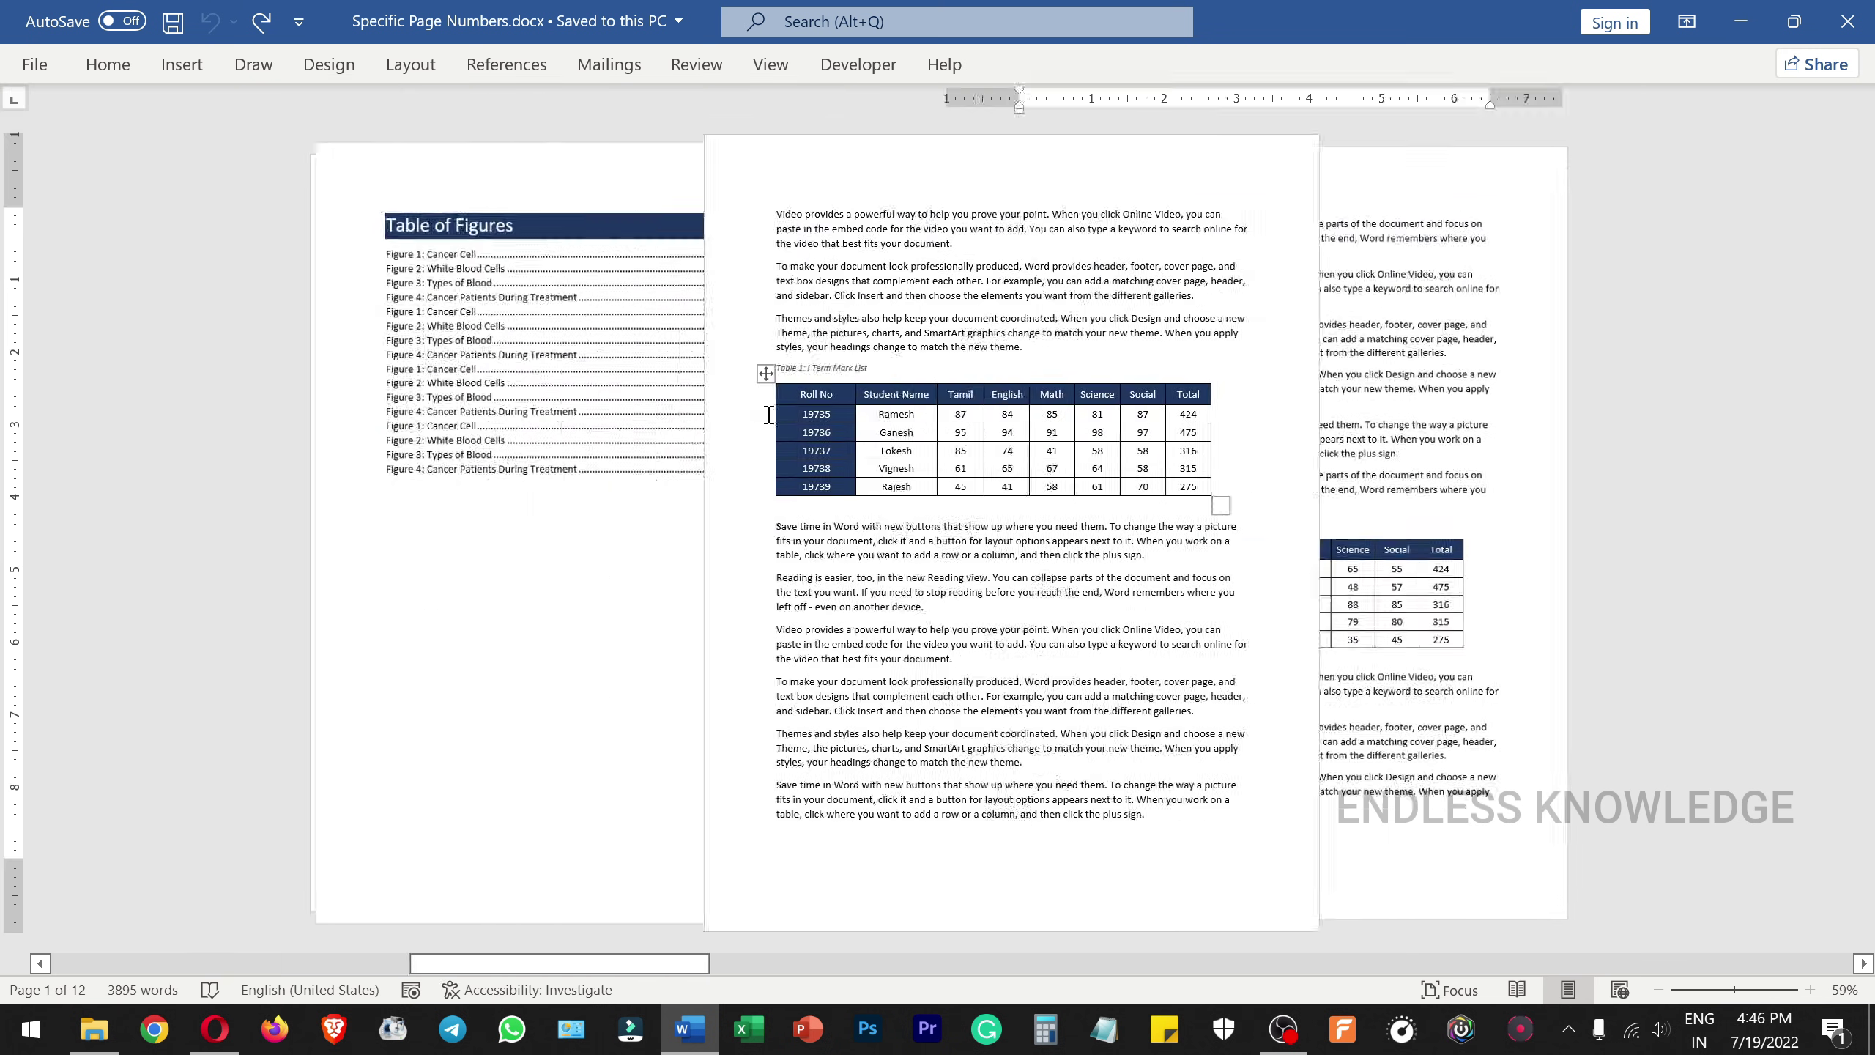
scroll(1210, 349, down, 1)
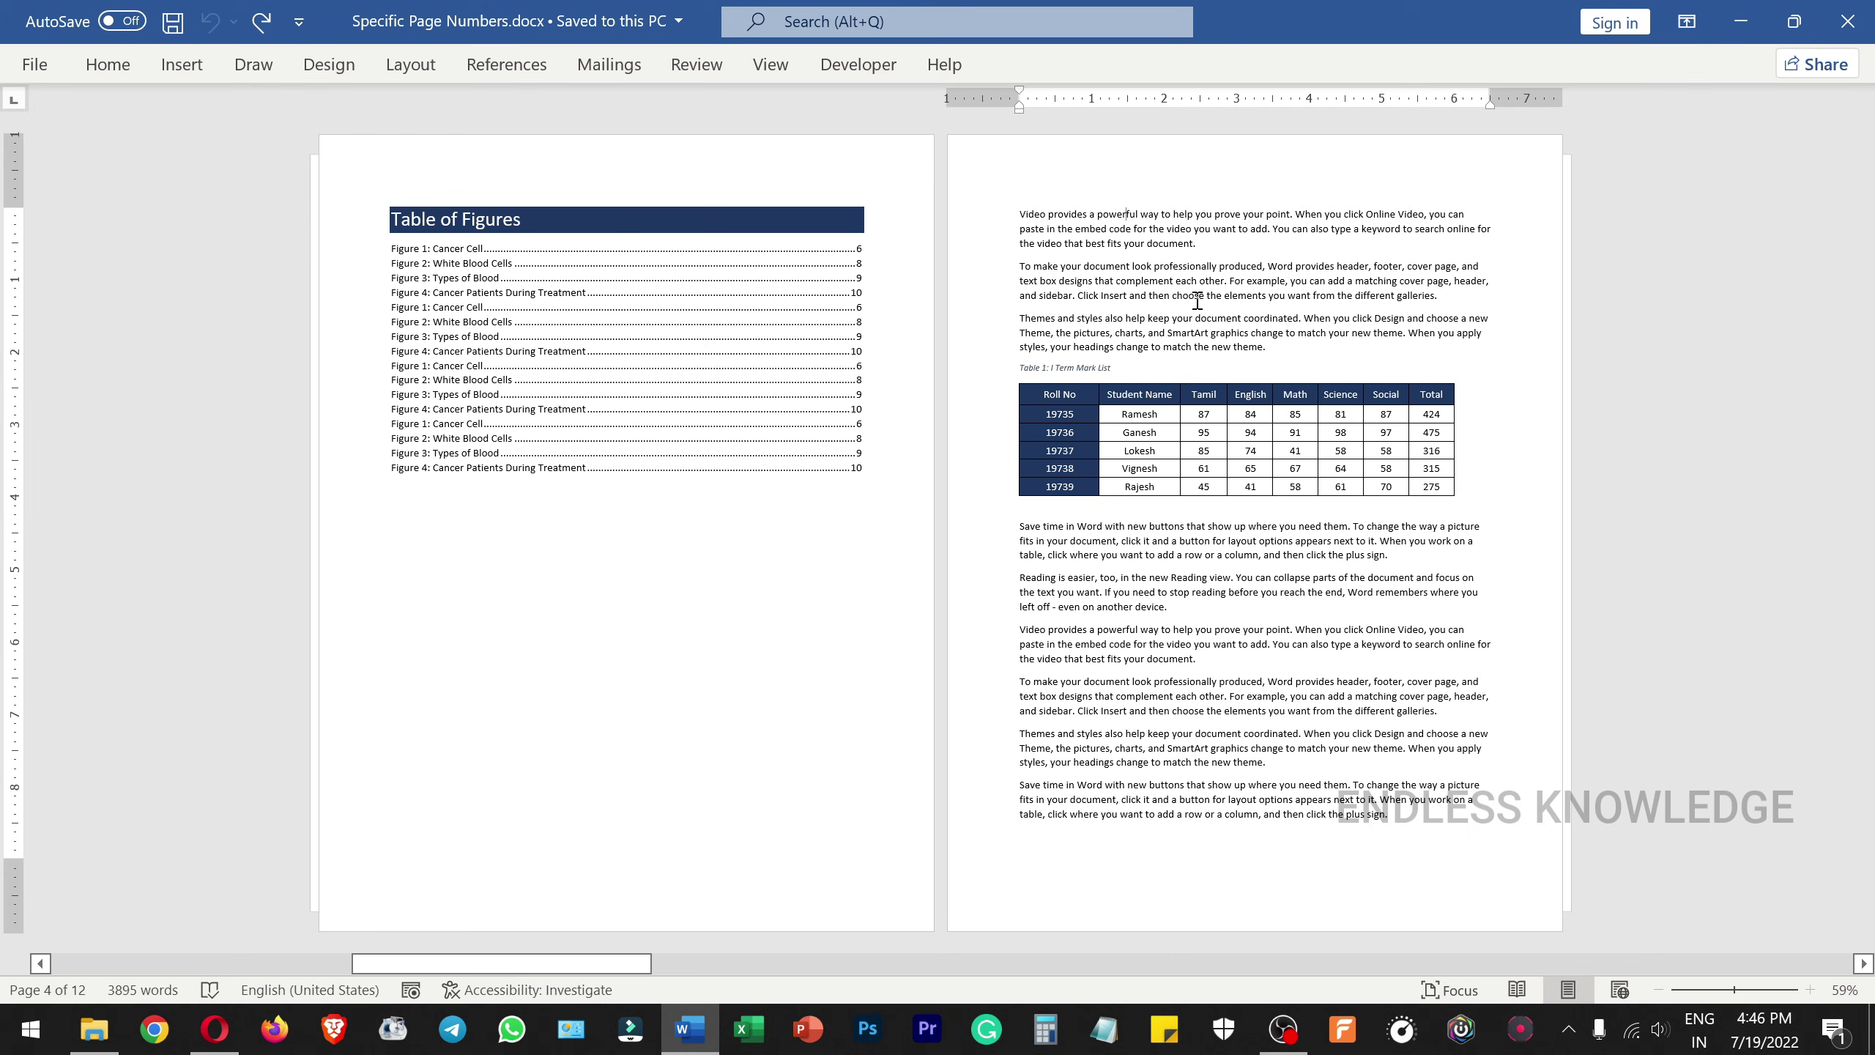
scroll(1181, 339, up, 2)
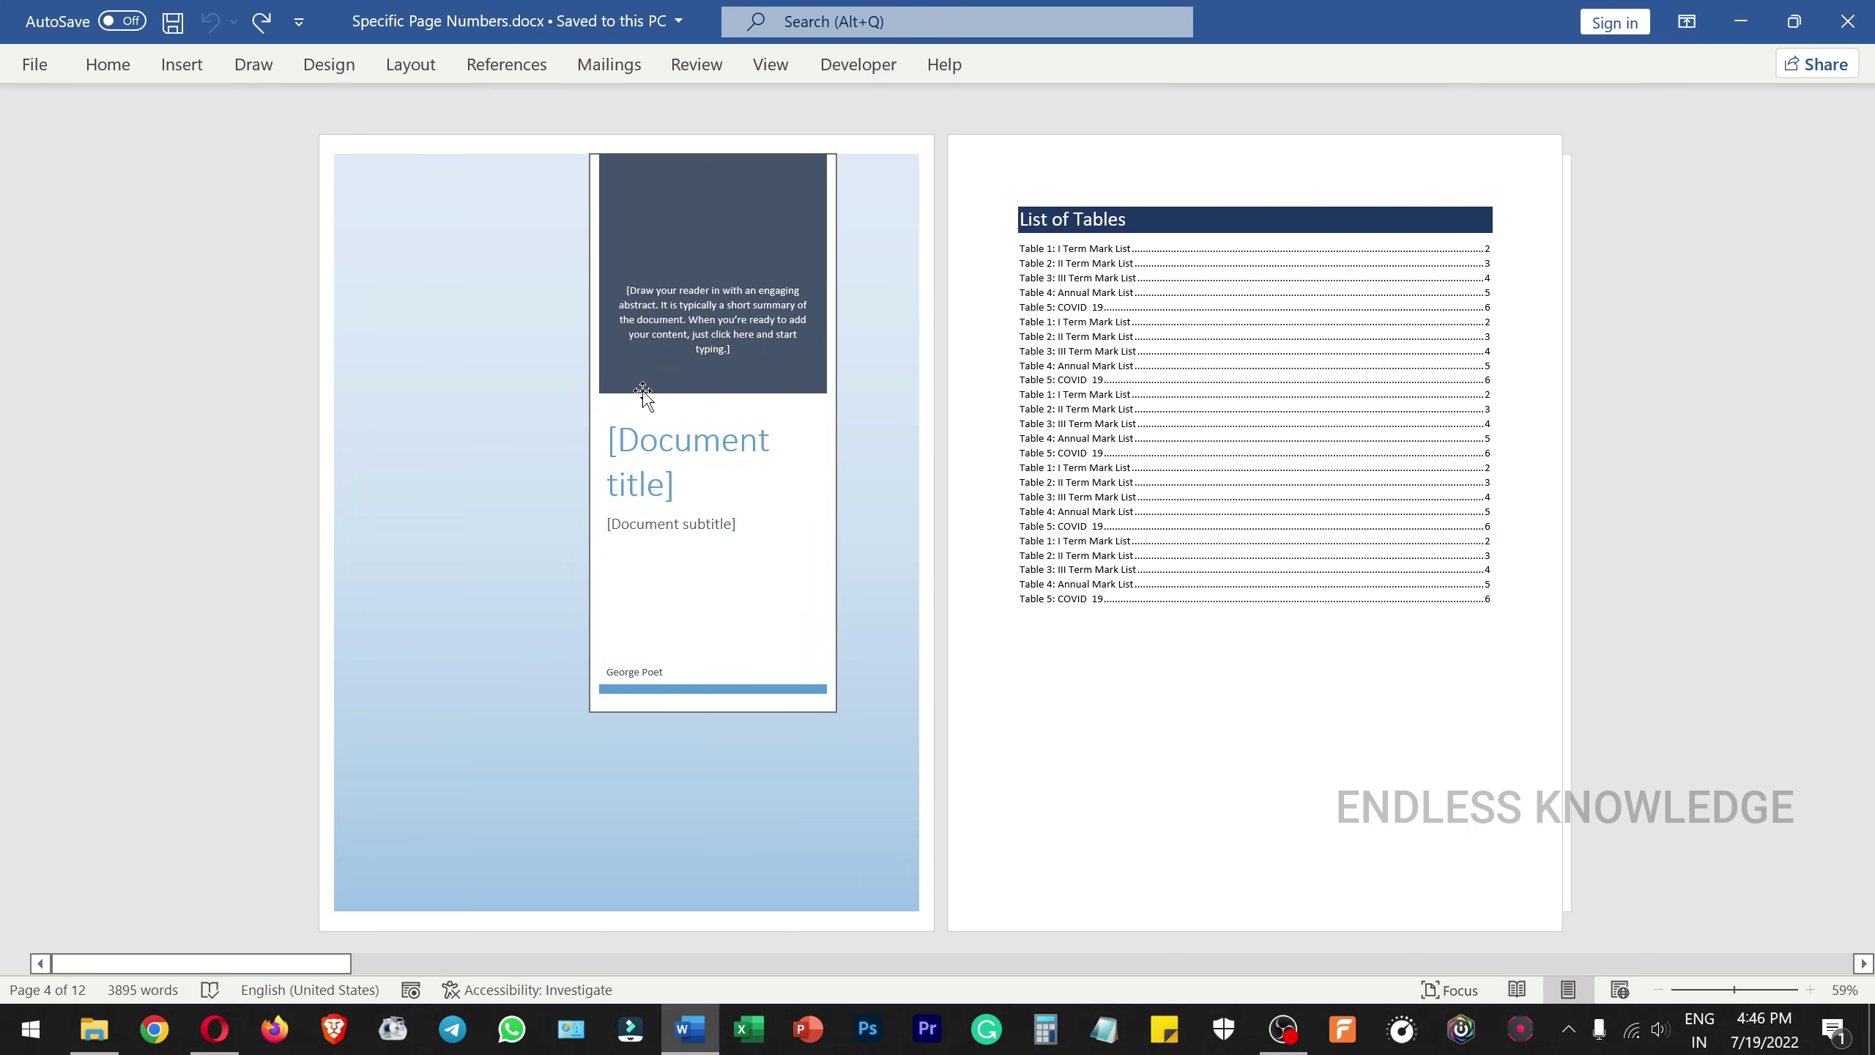
Insert Plain Number 2 page numbers at the bottom of the pages, close the footer and check the numbering.
click(183, 66)
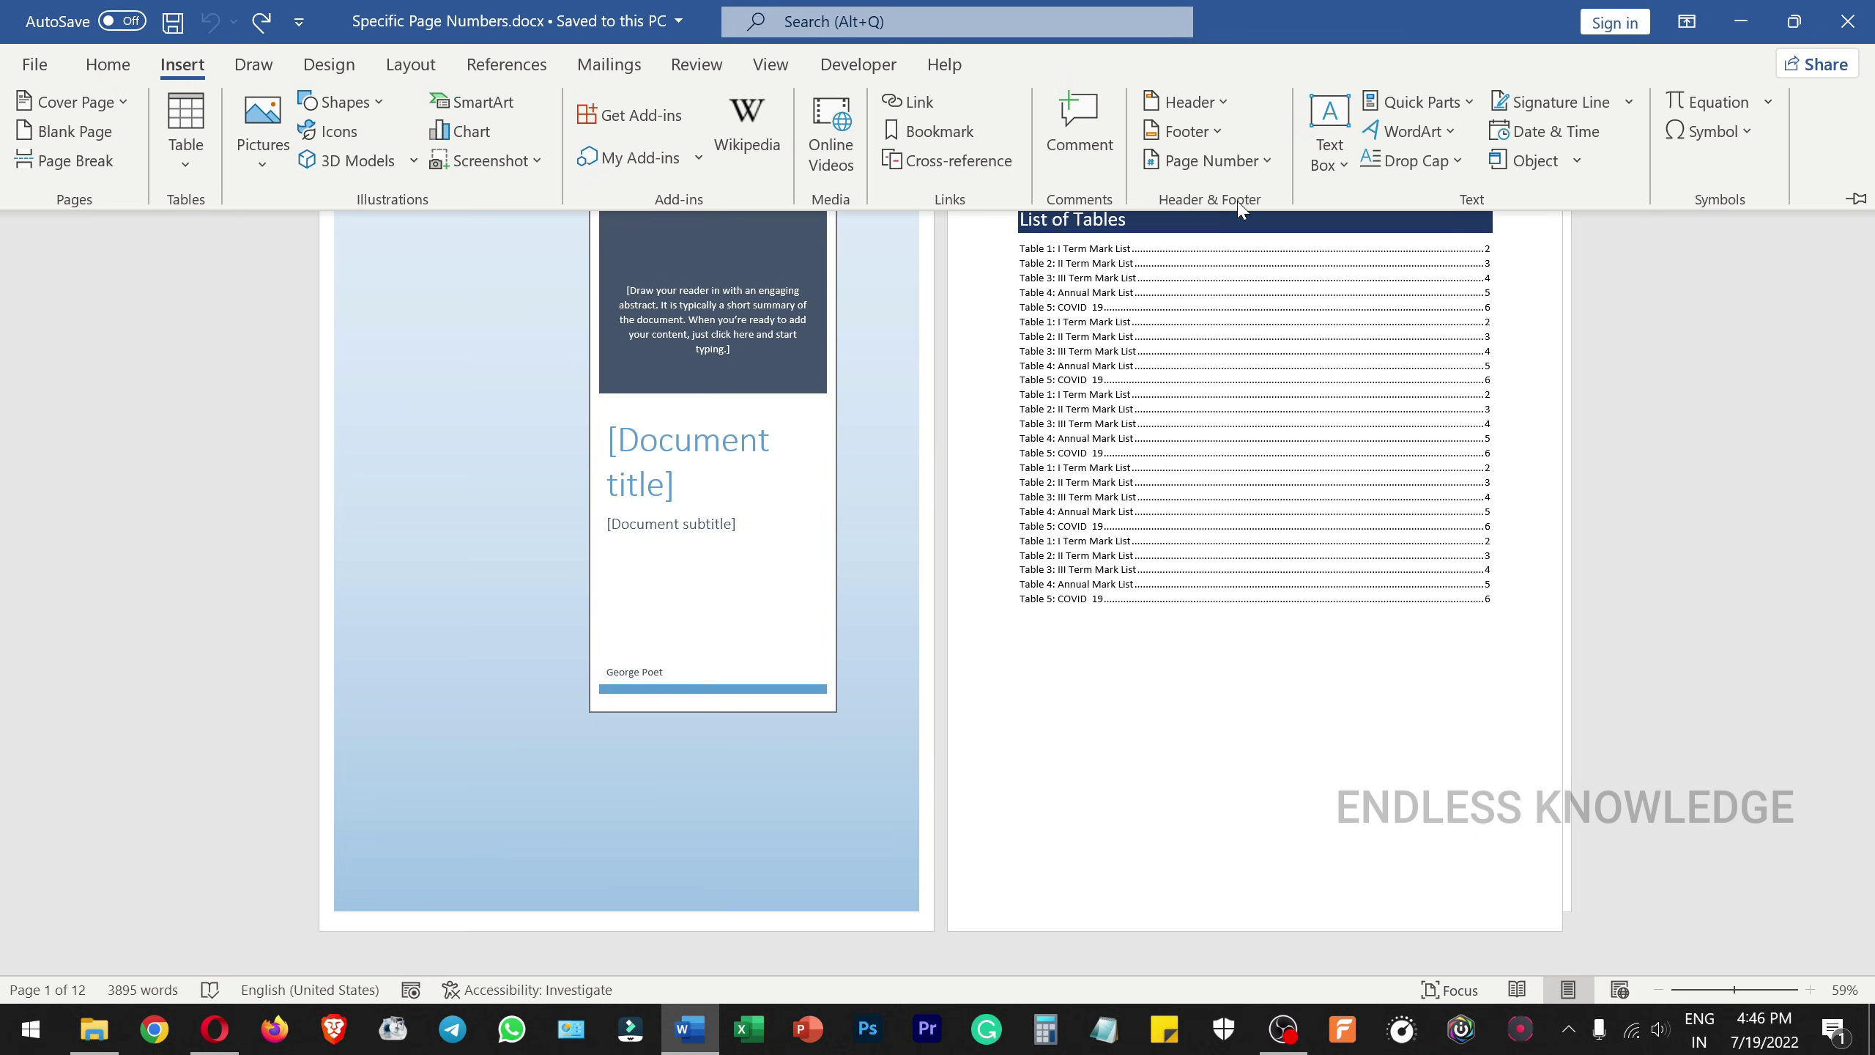
click(1247, 161)
mouse_move(1290, 240)
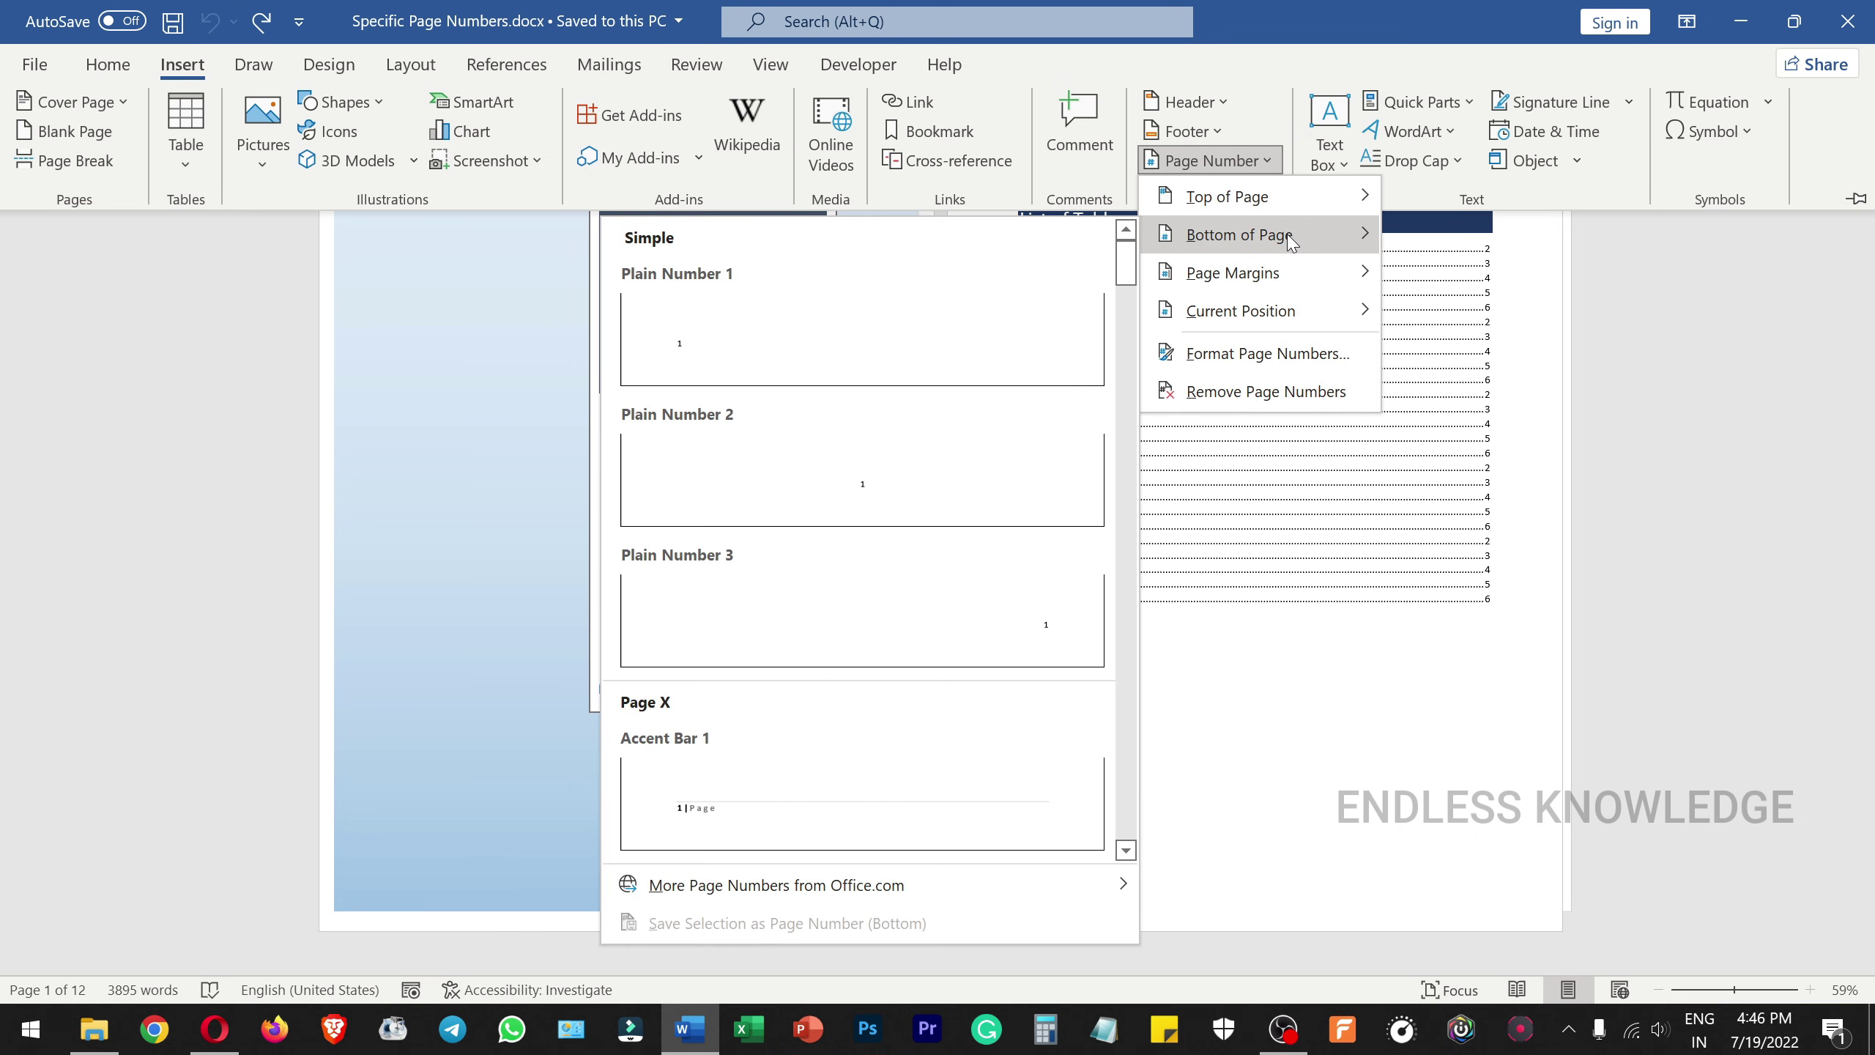
click(895, 467)
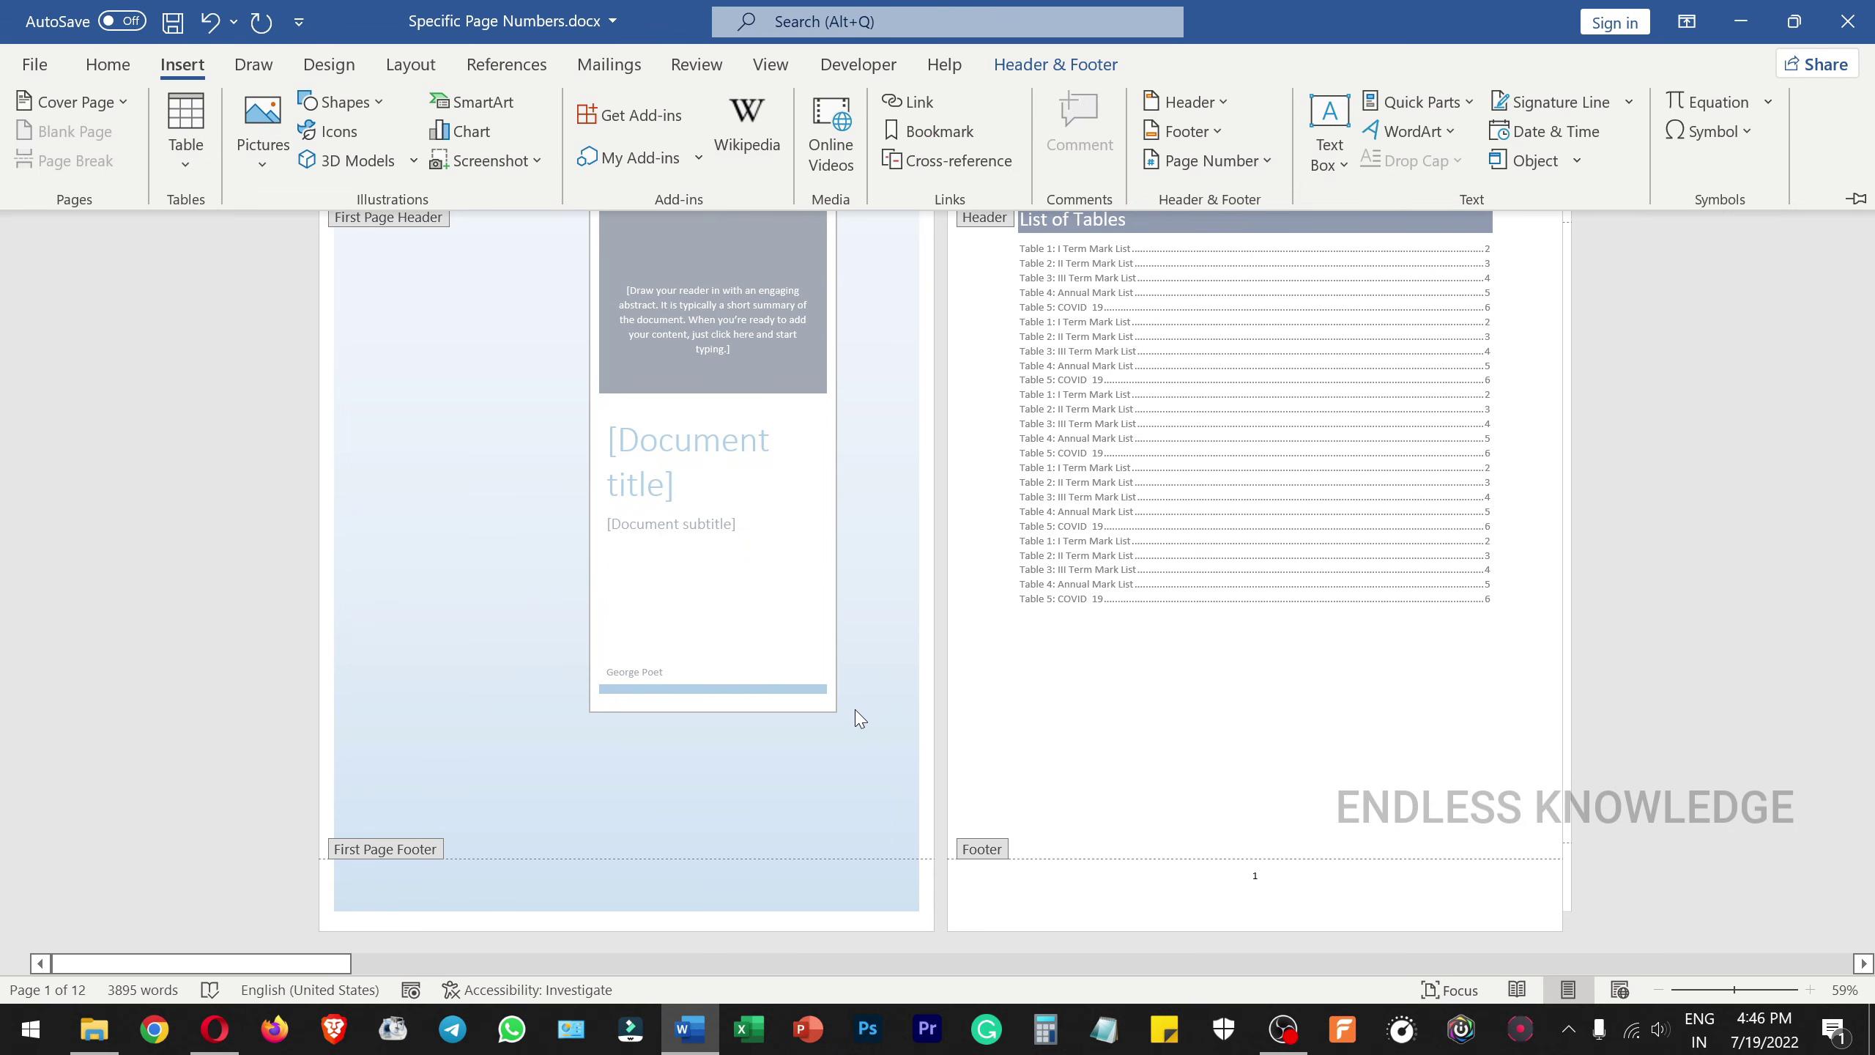
double_click(1182, 666)
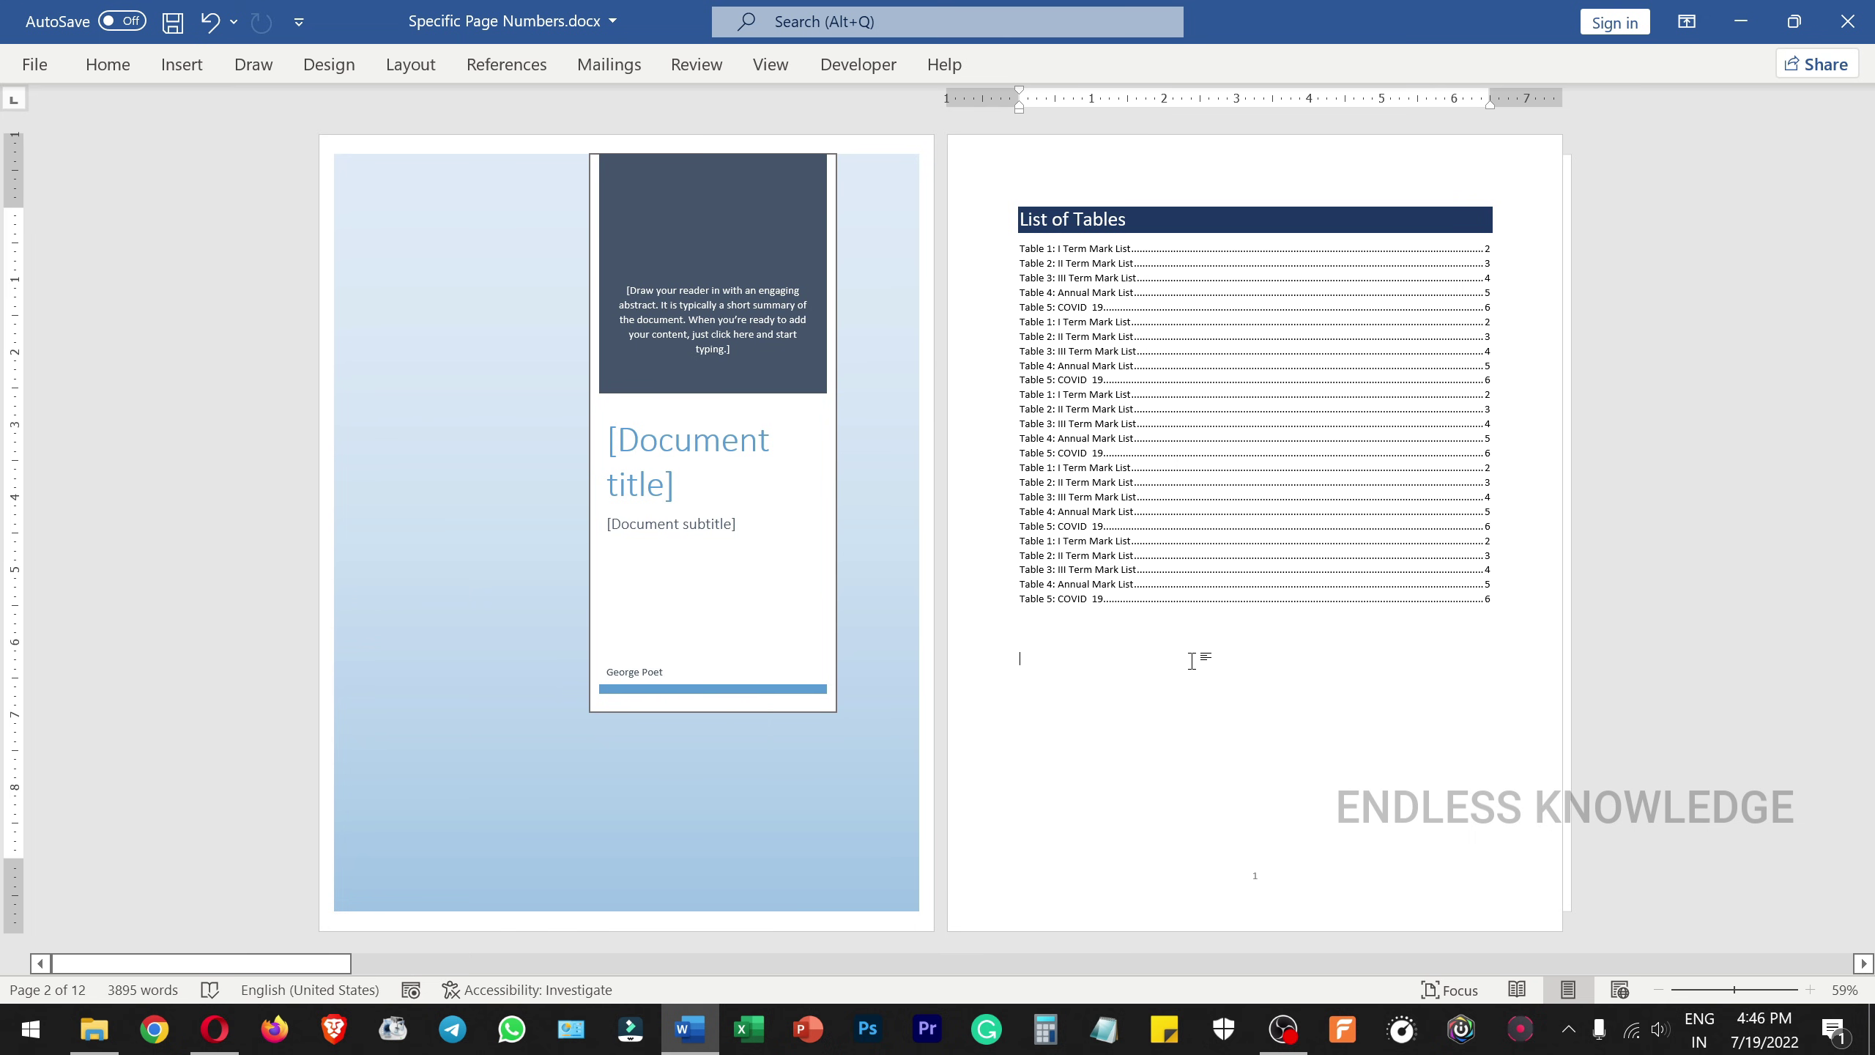
scroll(1192, 660, down, 2)
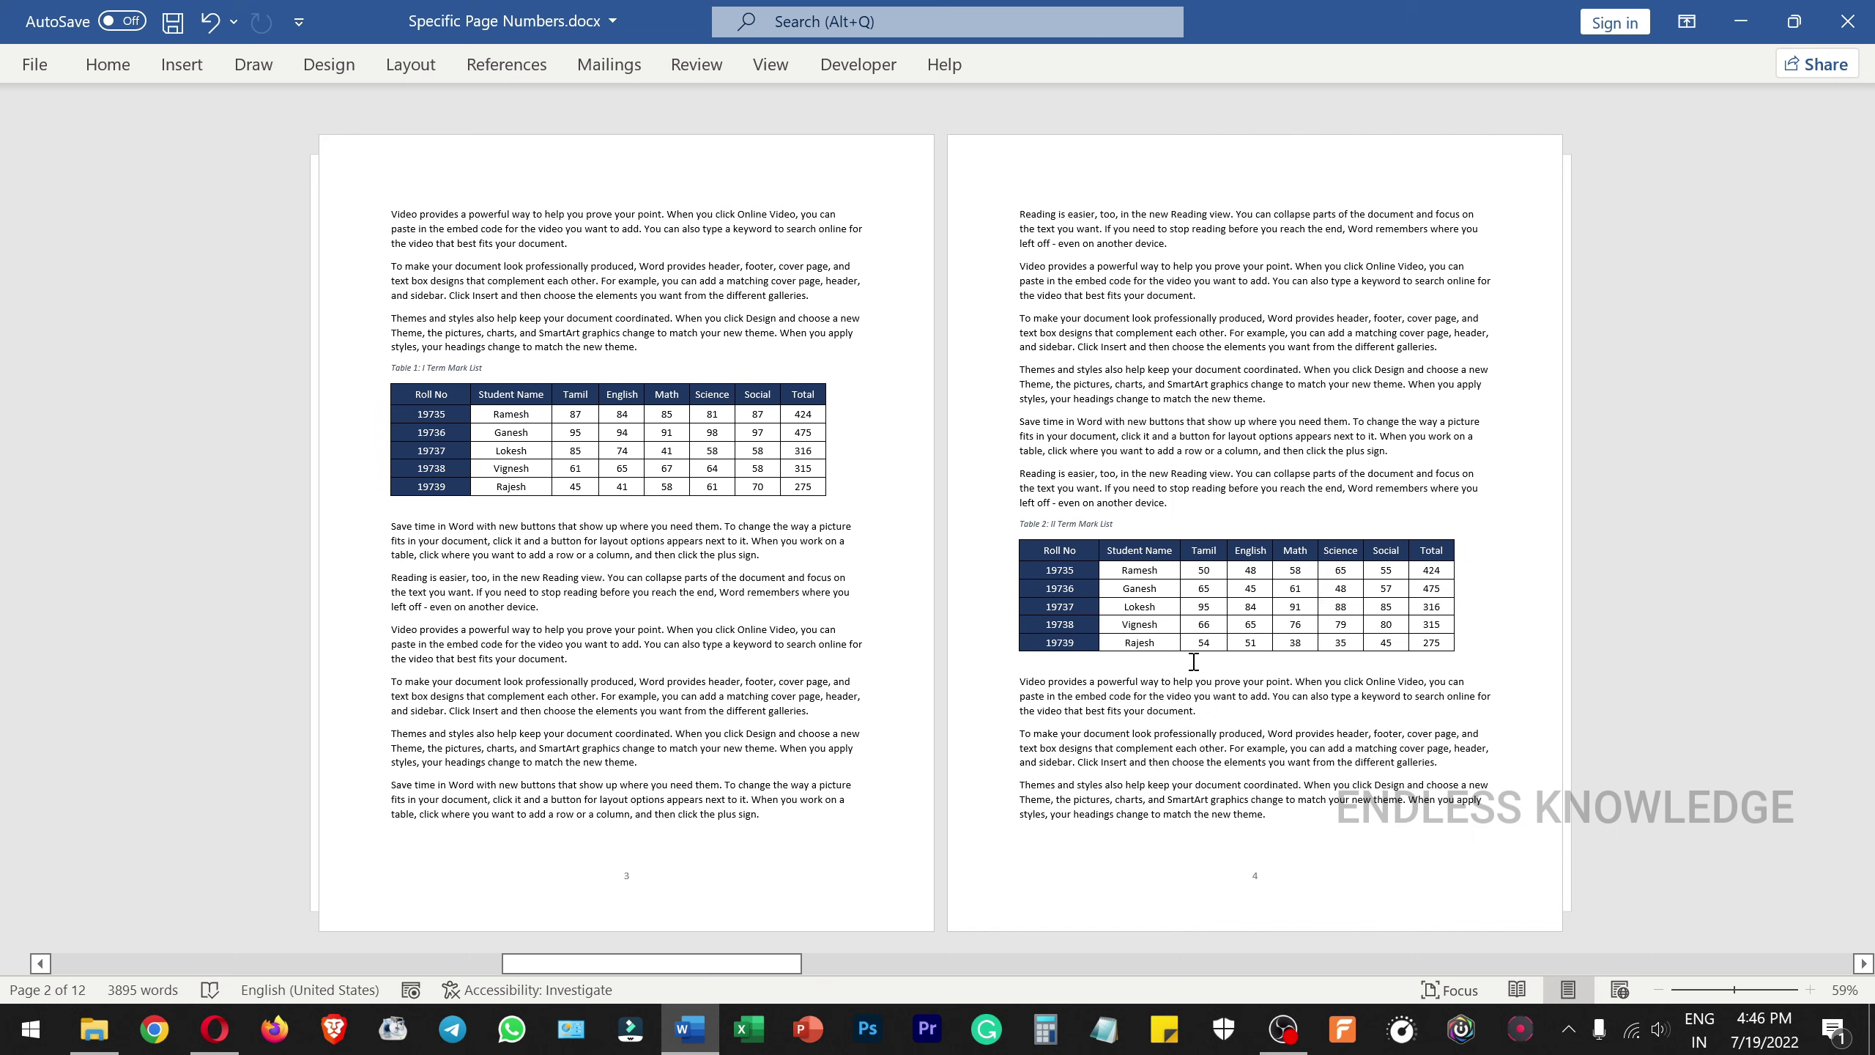
scroll(1193, 661, up, 1)
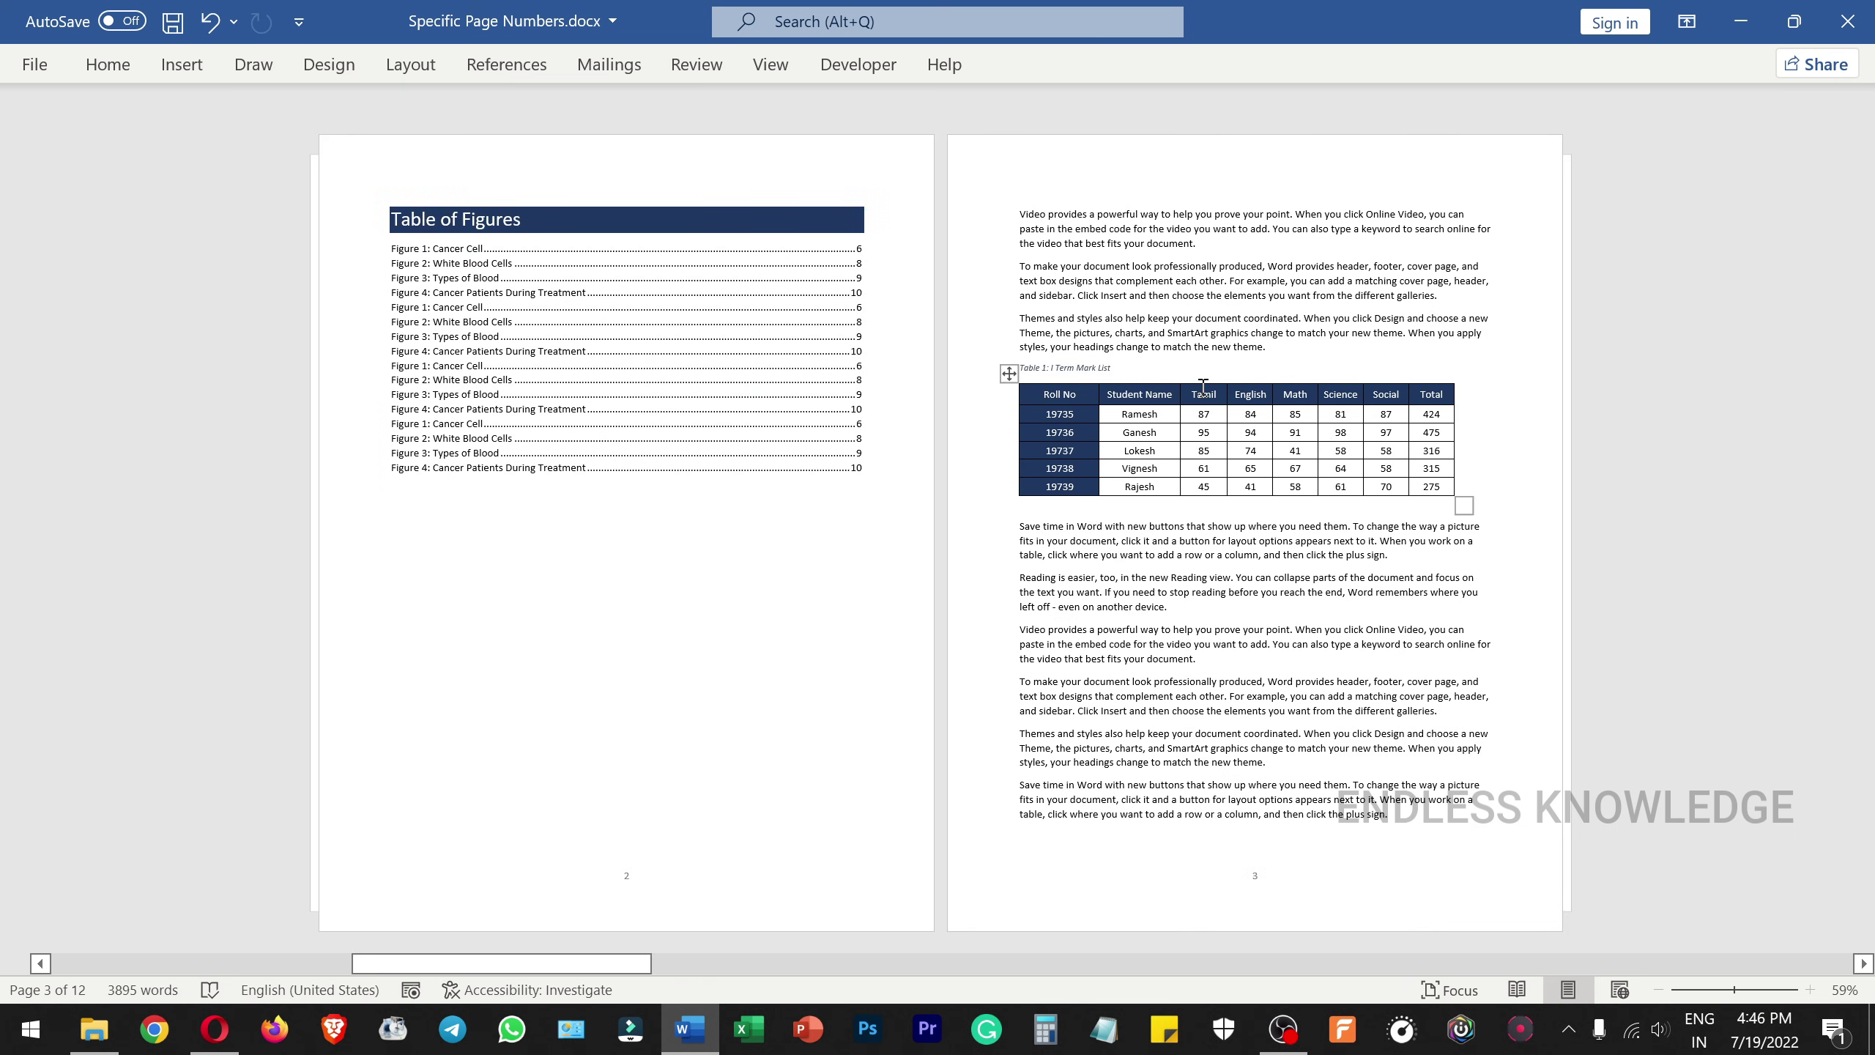
Place the cursor on the first body page and switch the page movement to Vertical.
click(1228, 247)
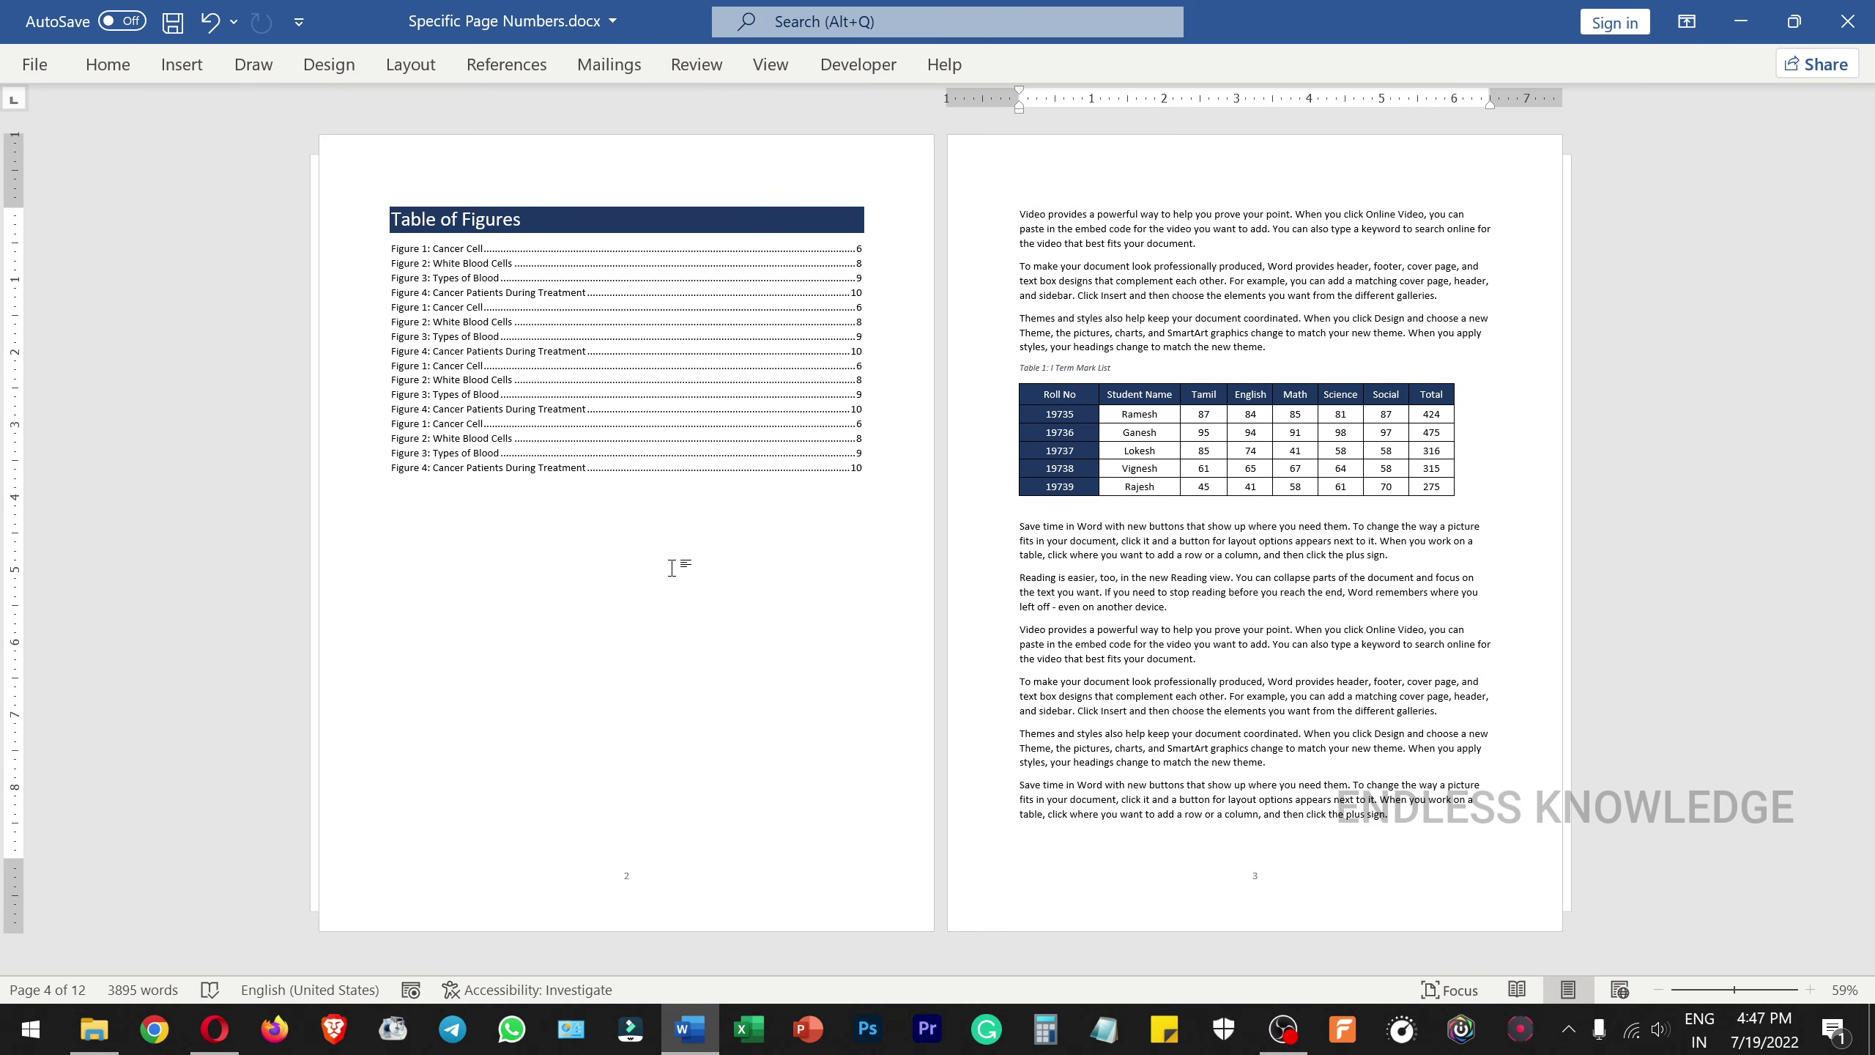
click(771, 66)
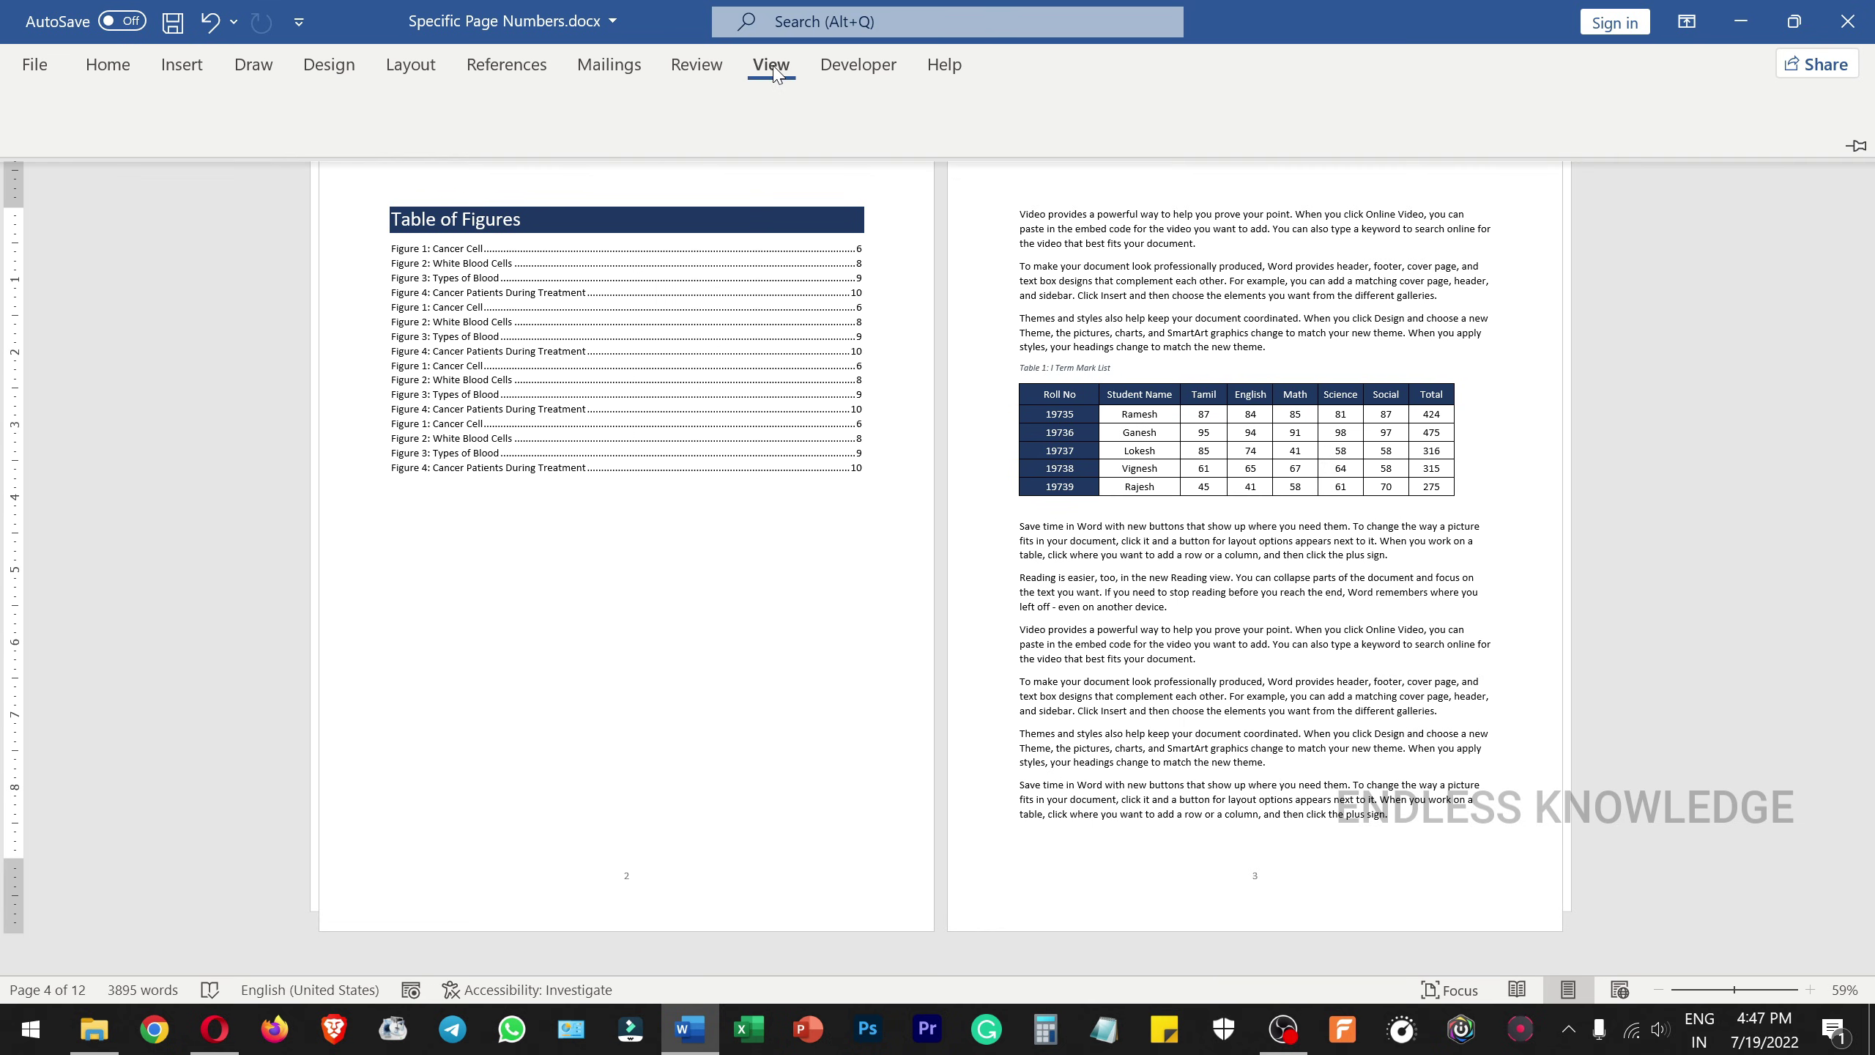
click(455, 137)
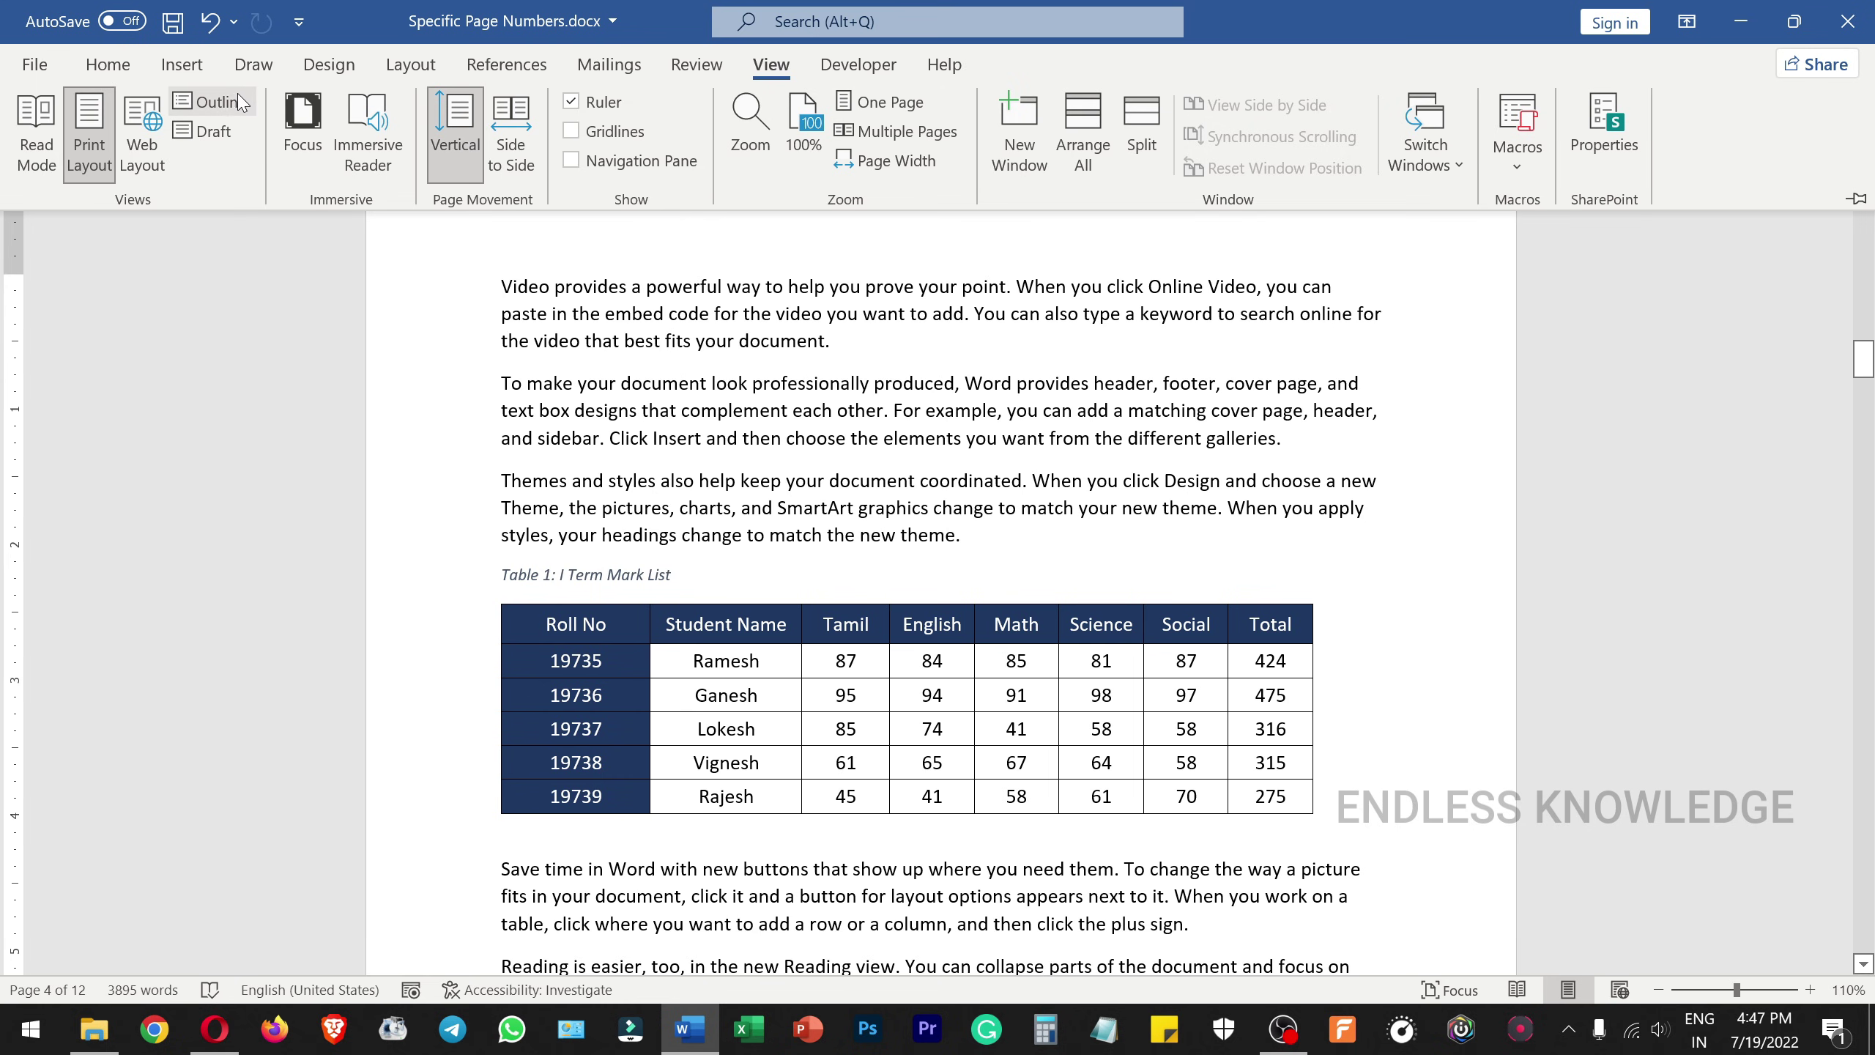
Remove the page numbers from the document.
click(181, 65)
click(1263, 163)
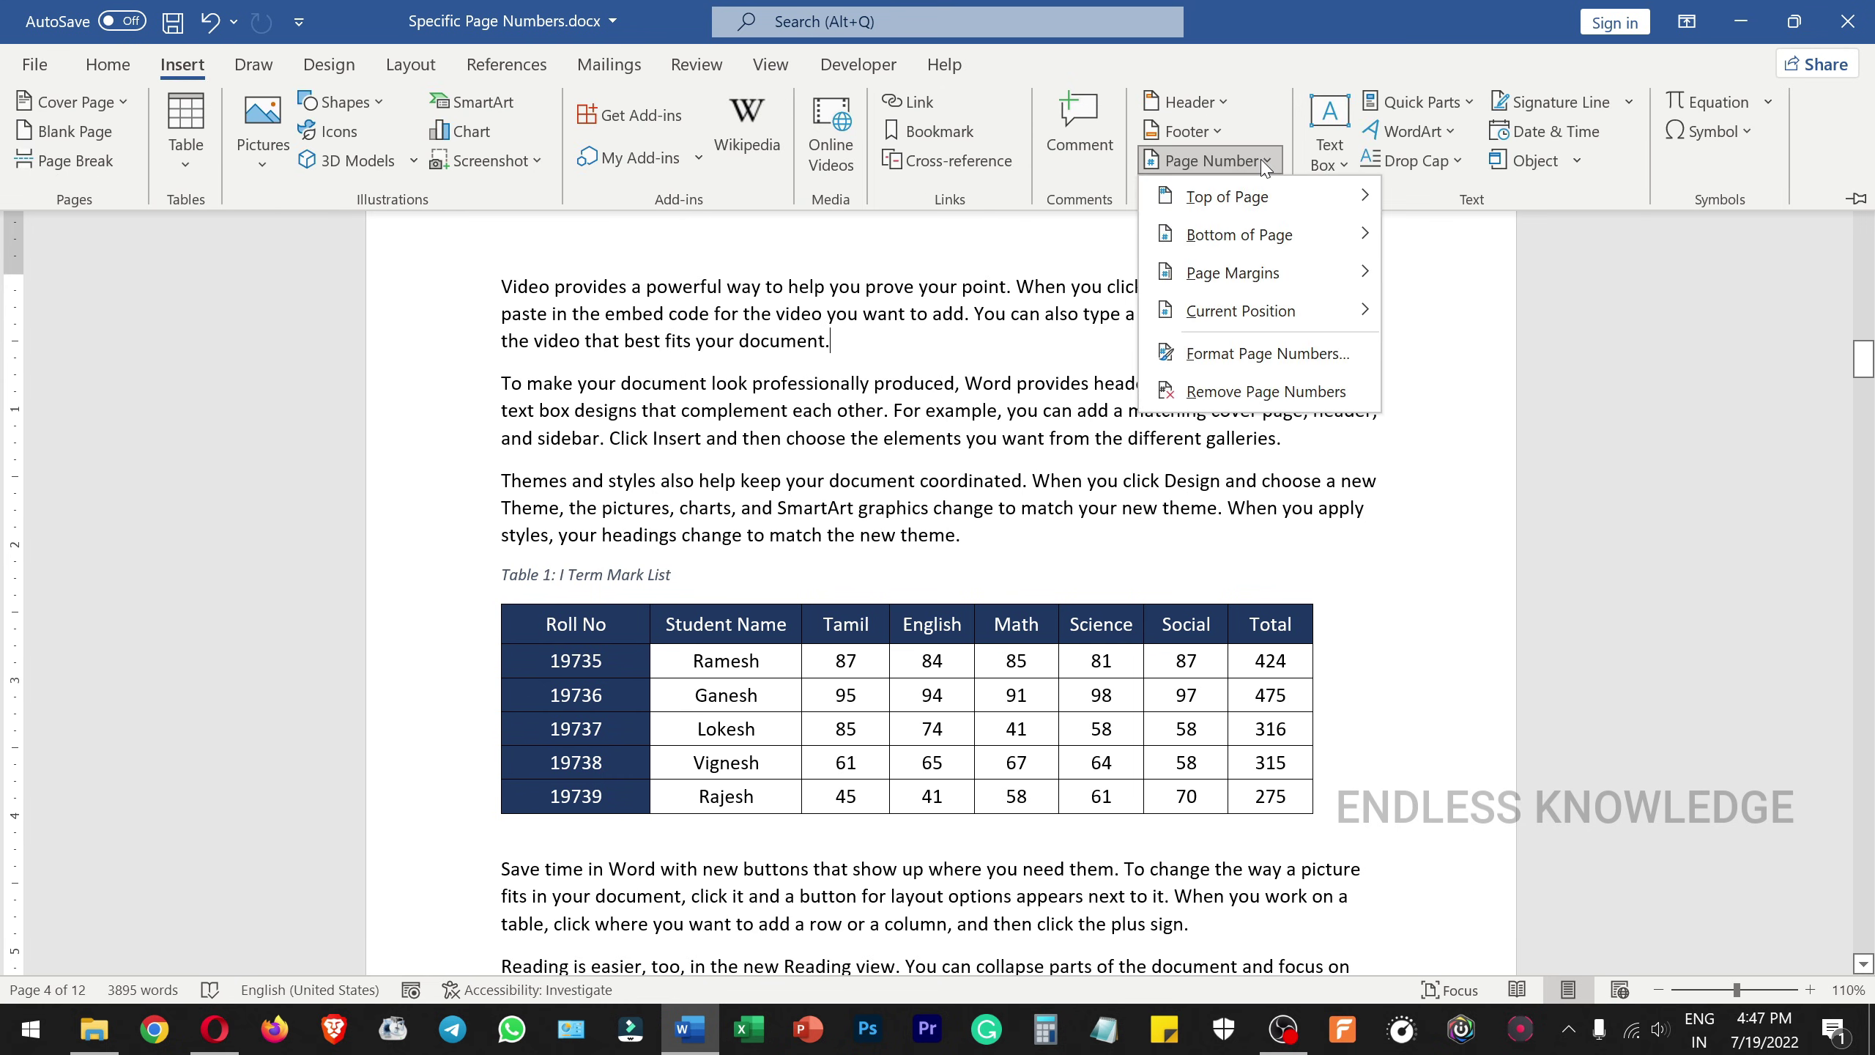
click(1254, 392)
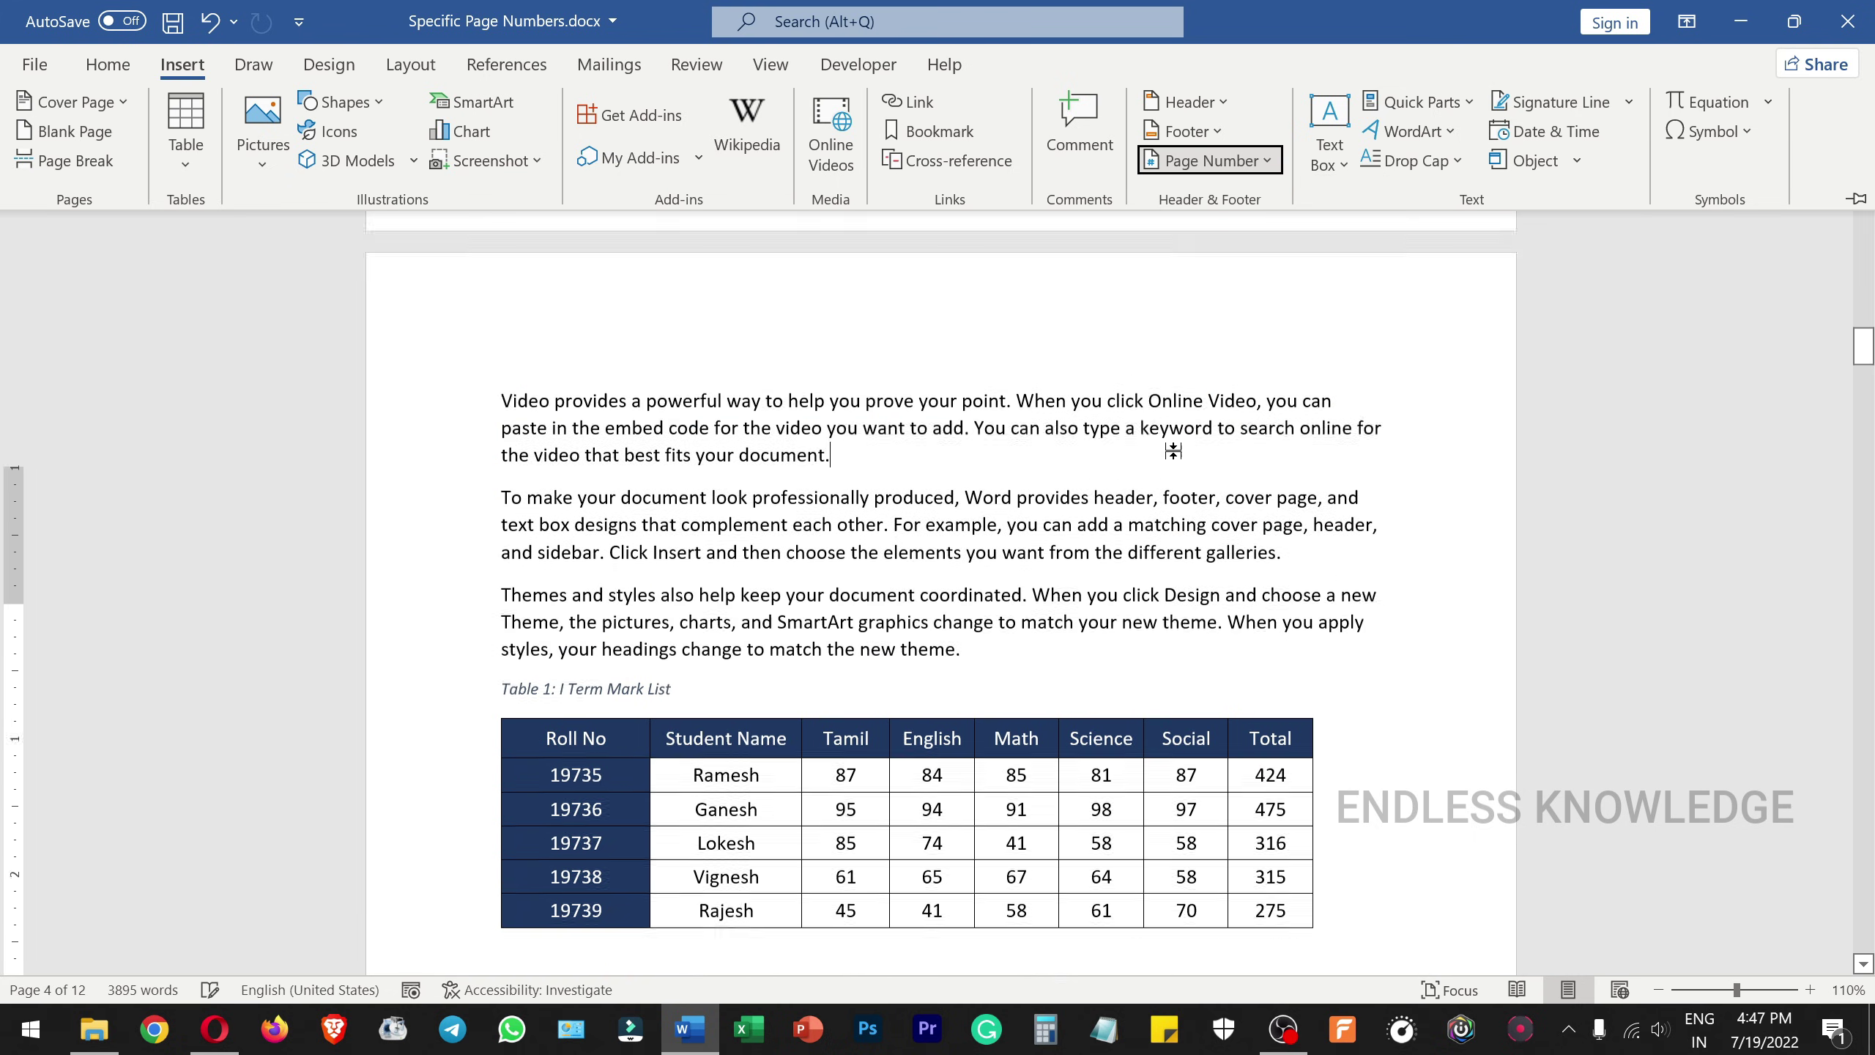
Insert a Next Page section break before the first paragraph of page 4, which starts with "Video provides".
scroll(762, 507, down, 6)
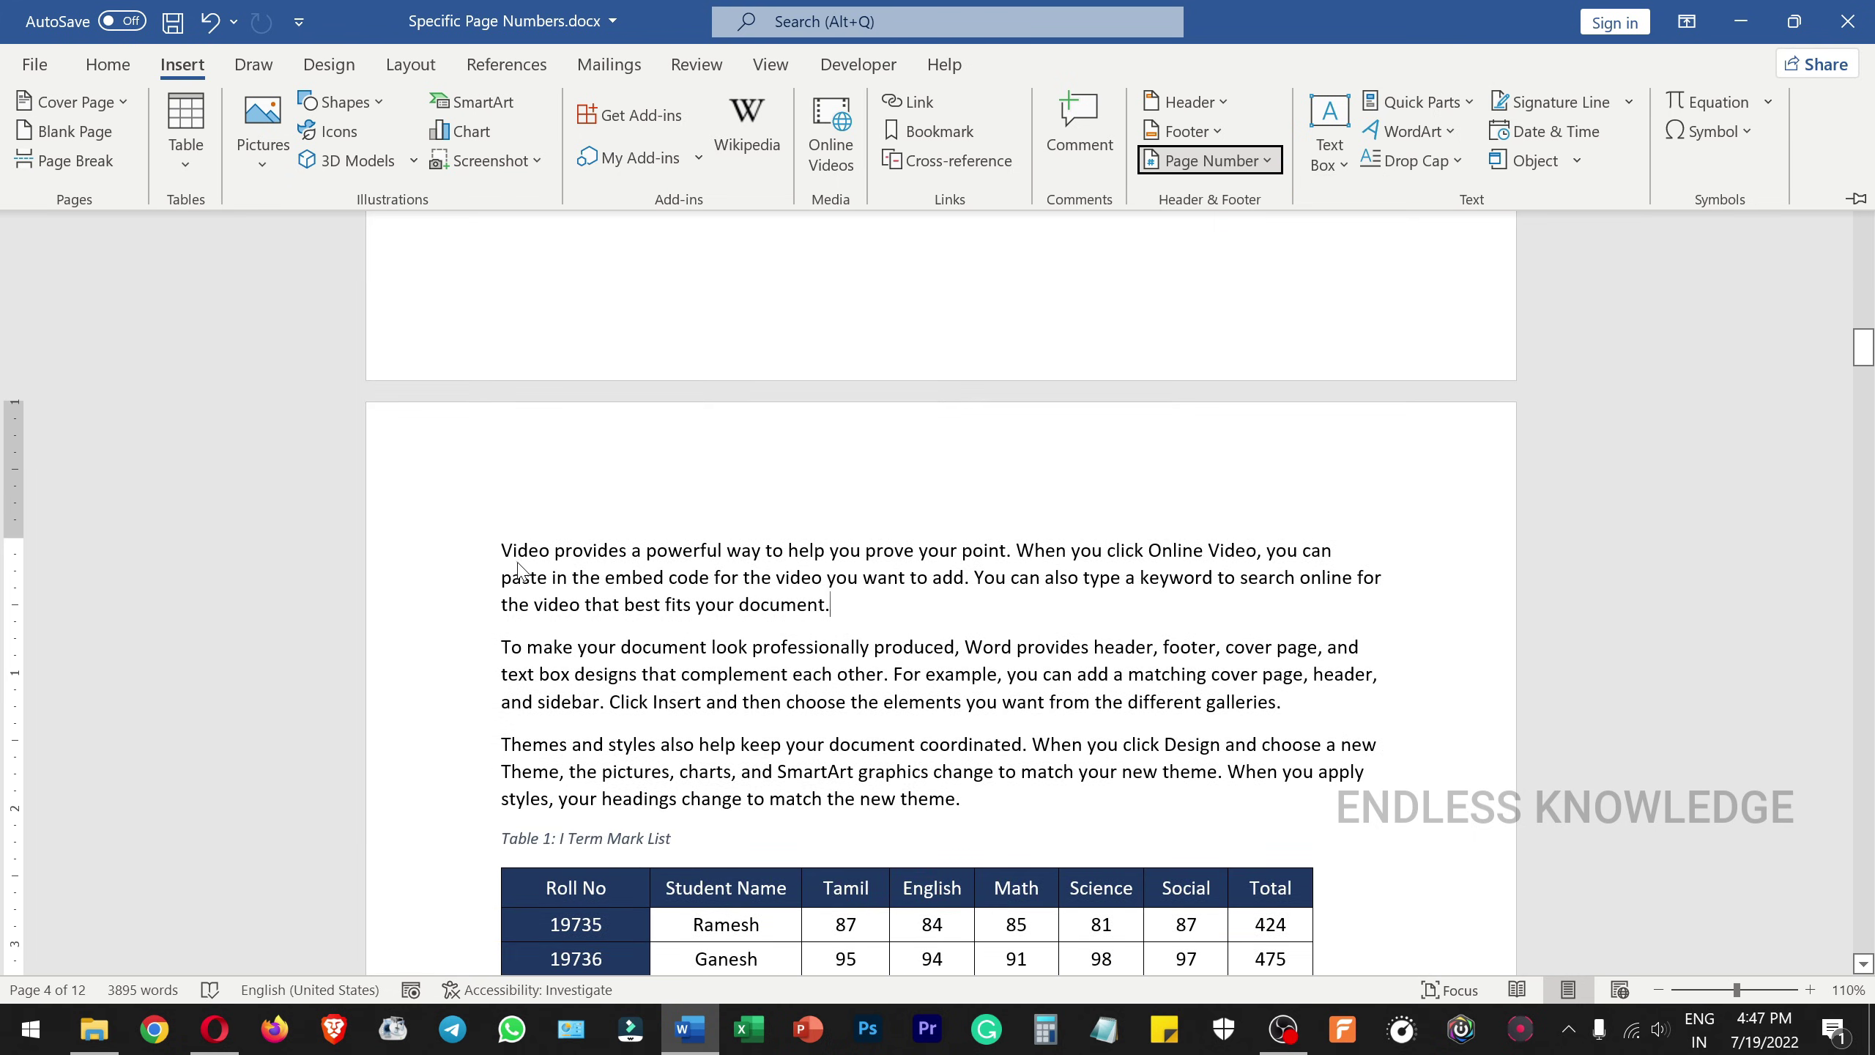
click(502, 550)
key(ctrl+F1)
scroll(812, 539, up, 8)
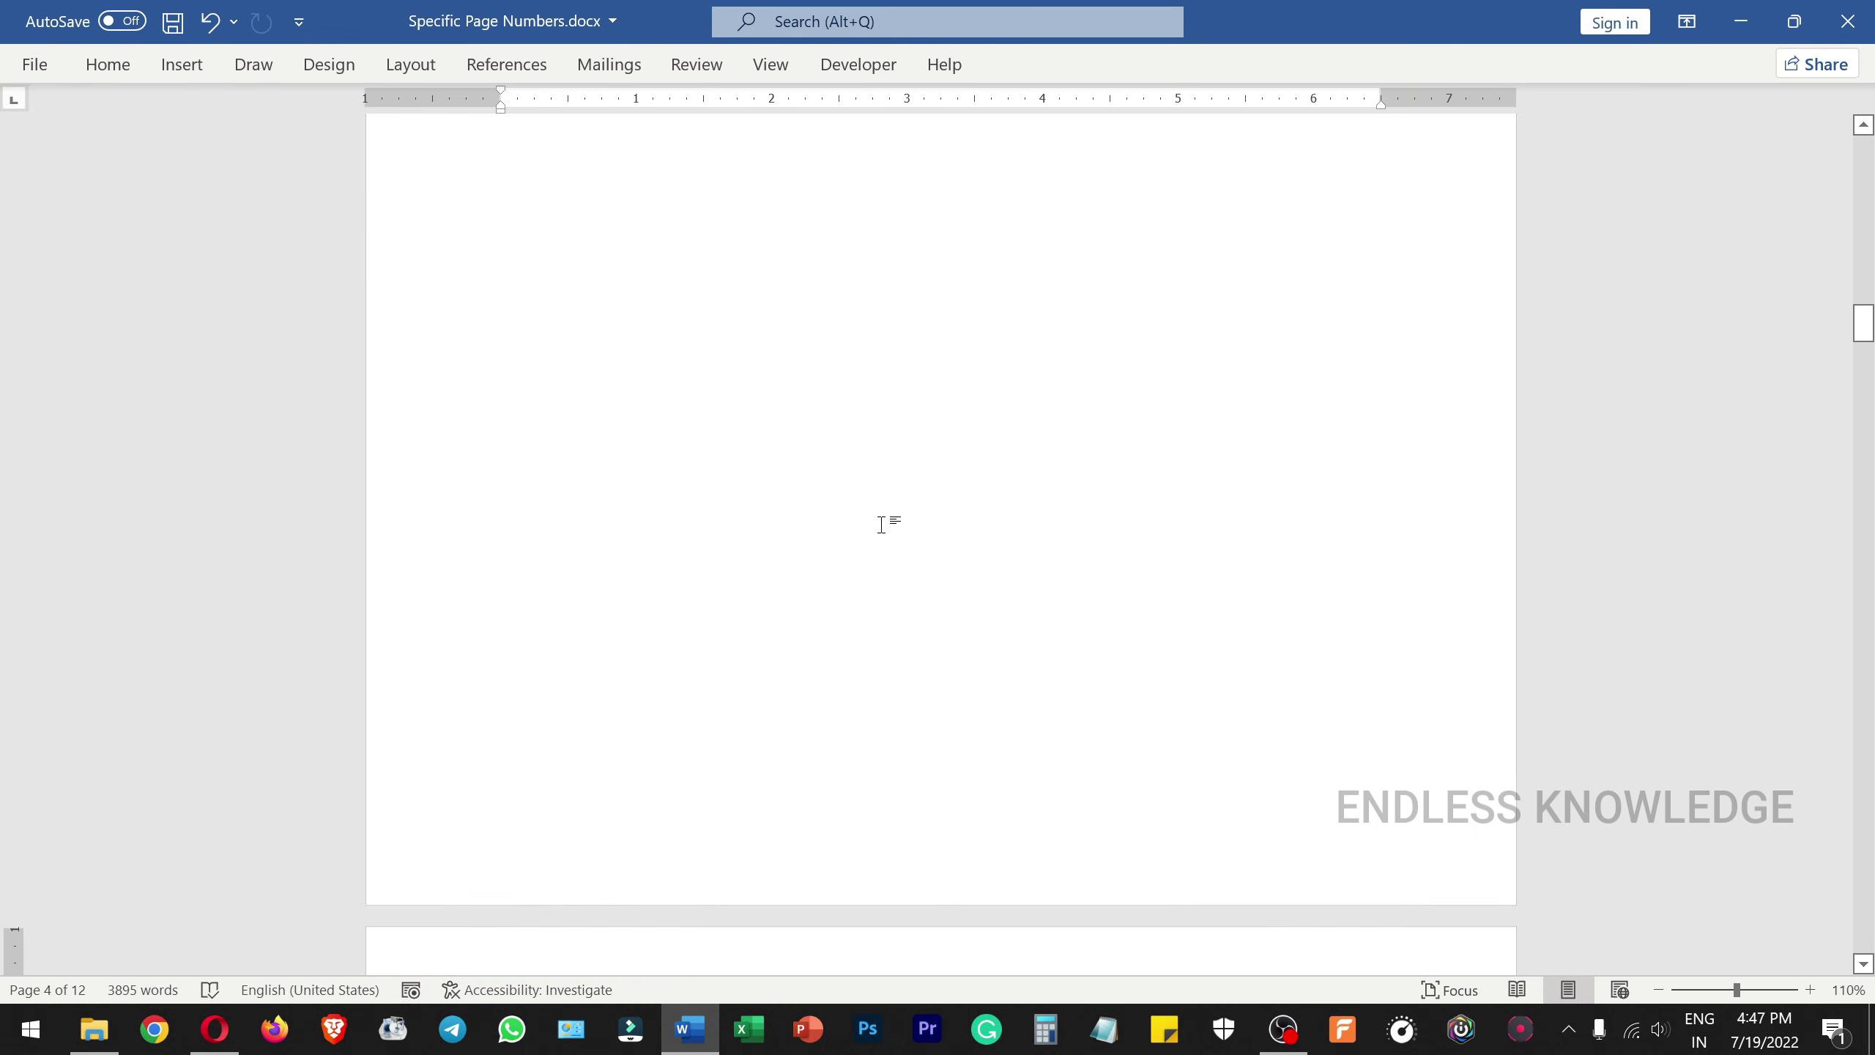
scroll(918, 493, down, 5)
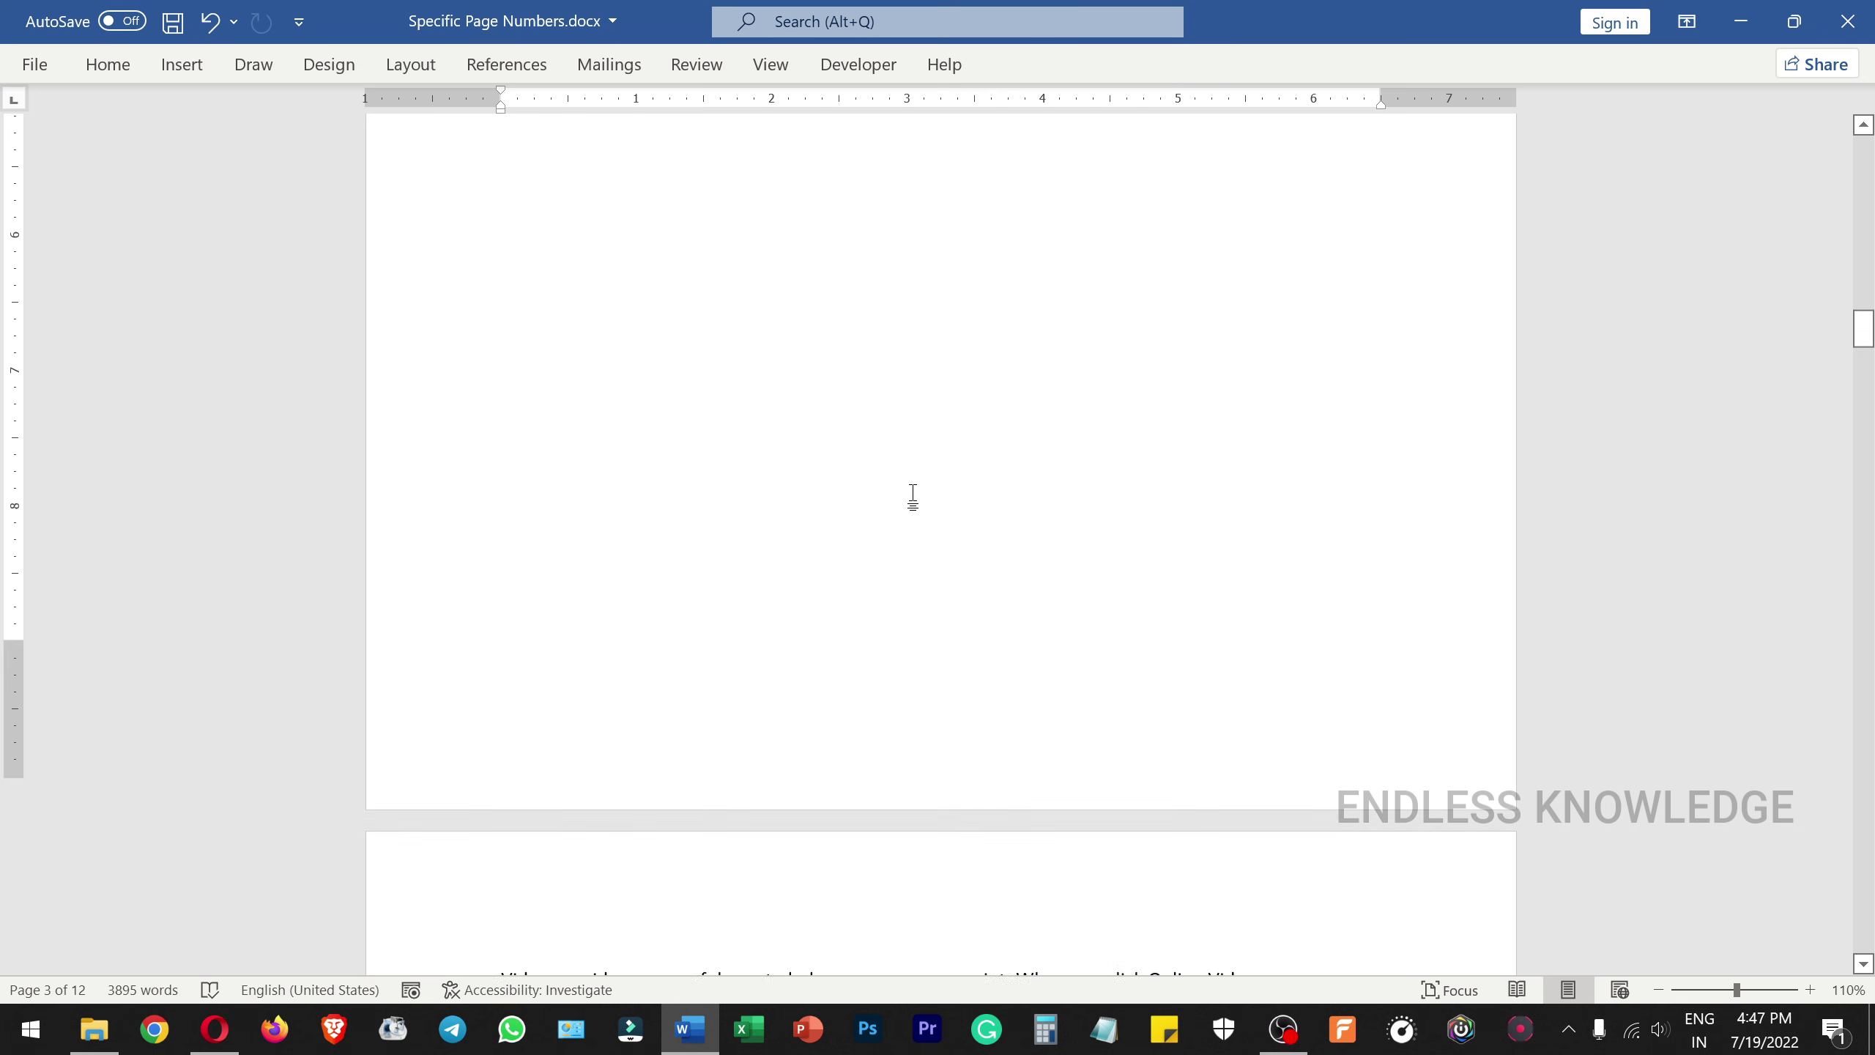
click(500, 615)
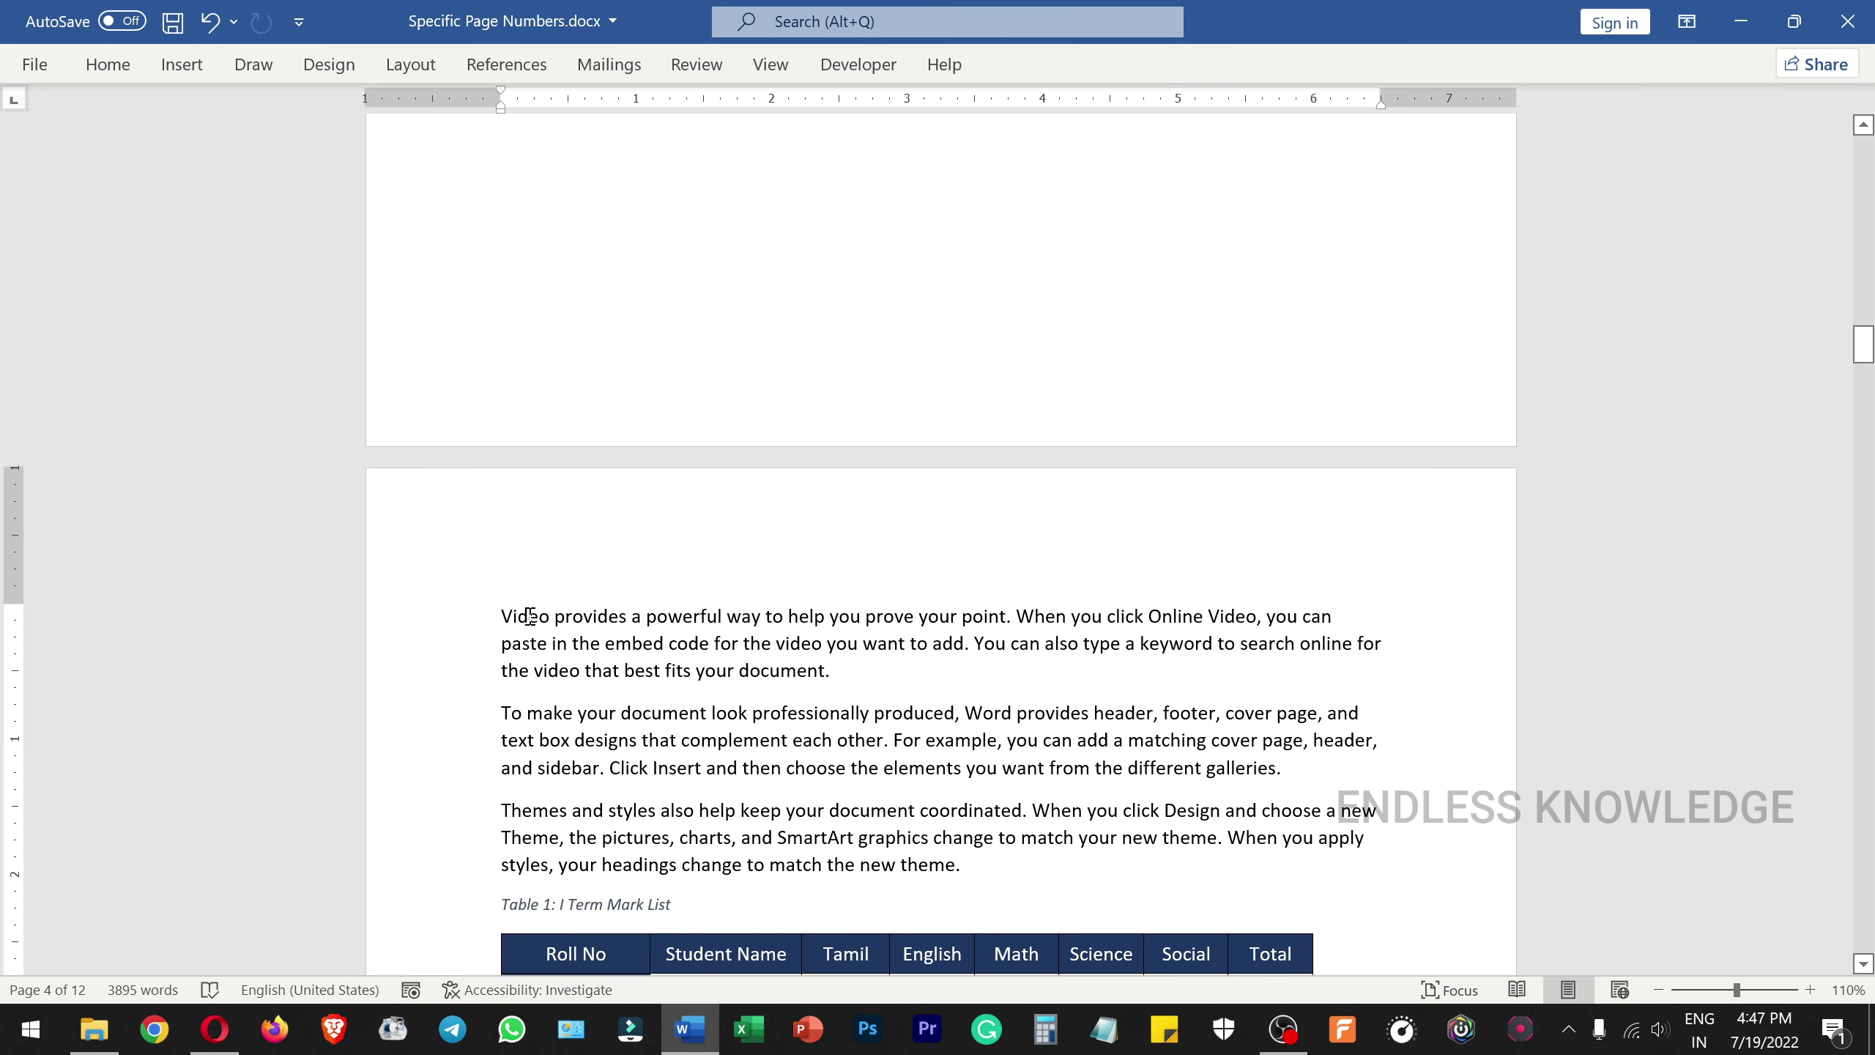
scroll(613, 518, down, 3)
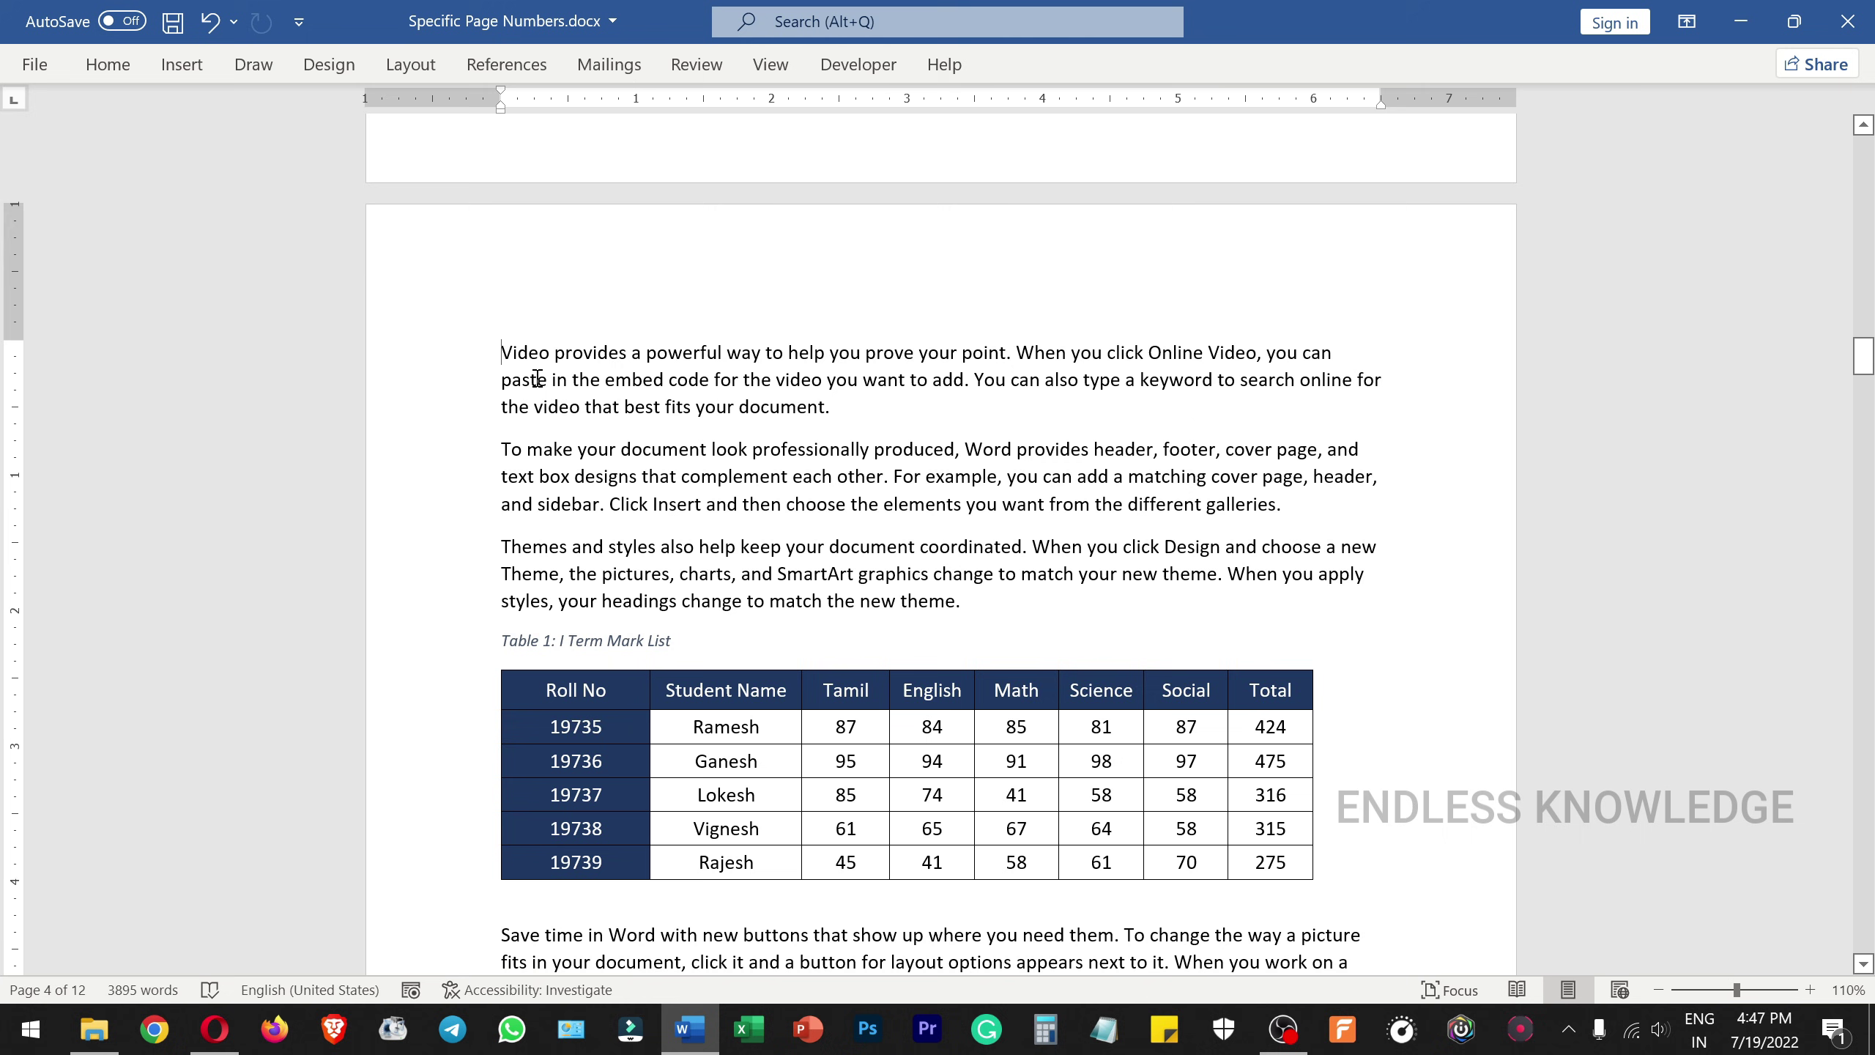
scroll(537, 378, down, 1)
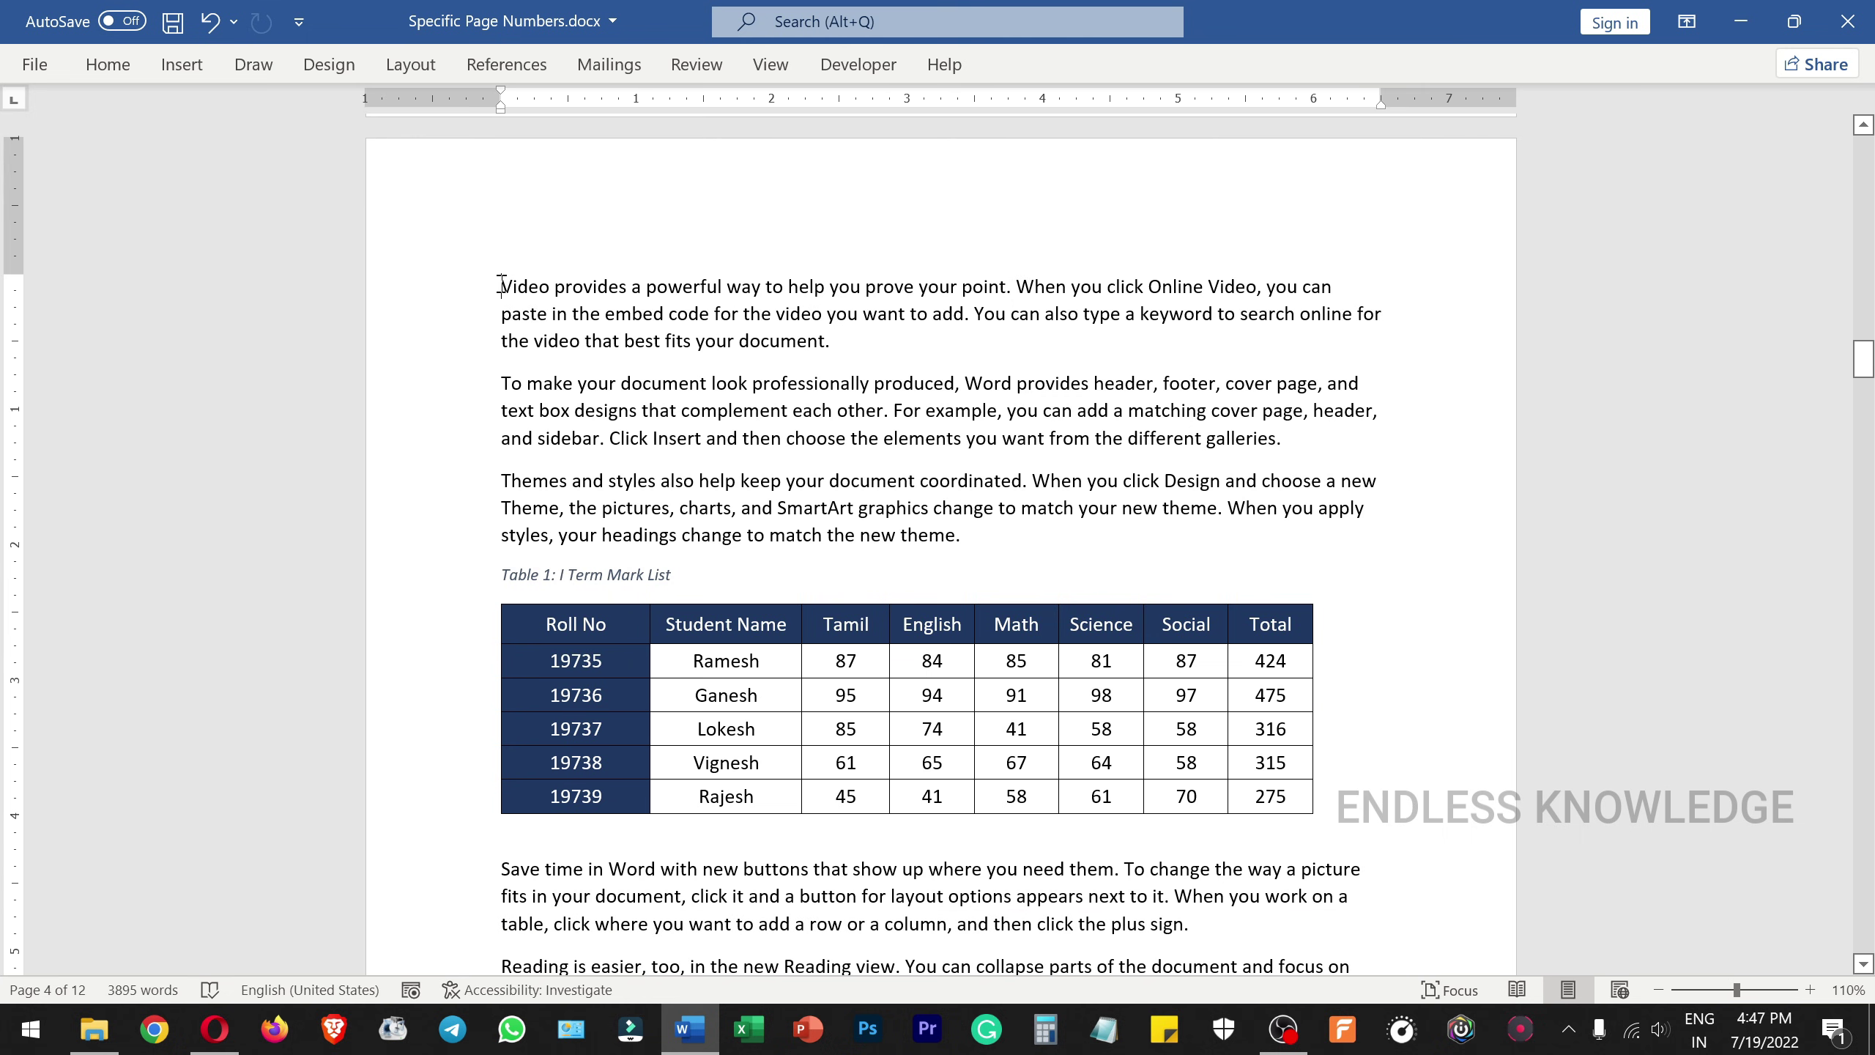
click(384, 62)
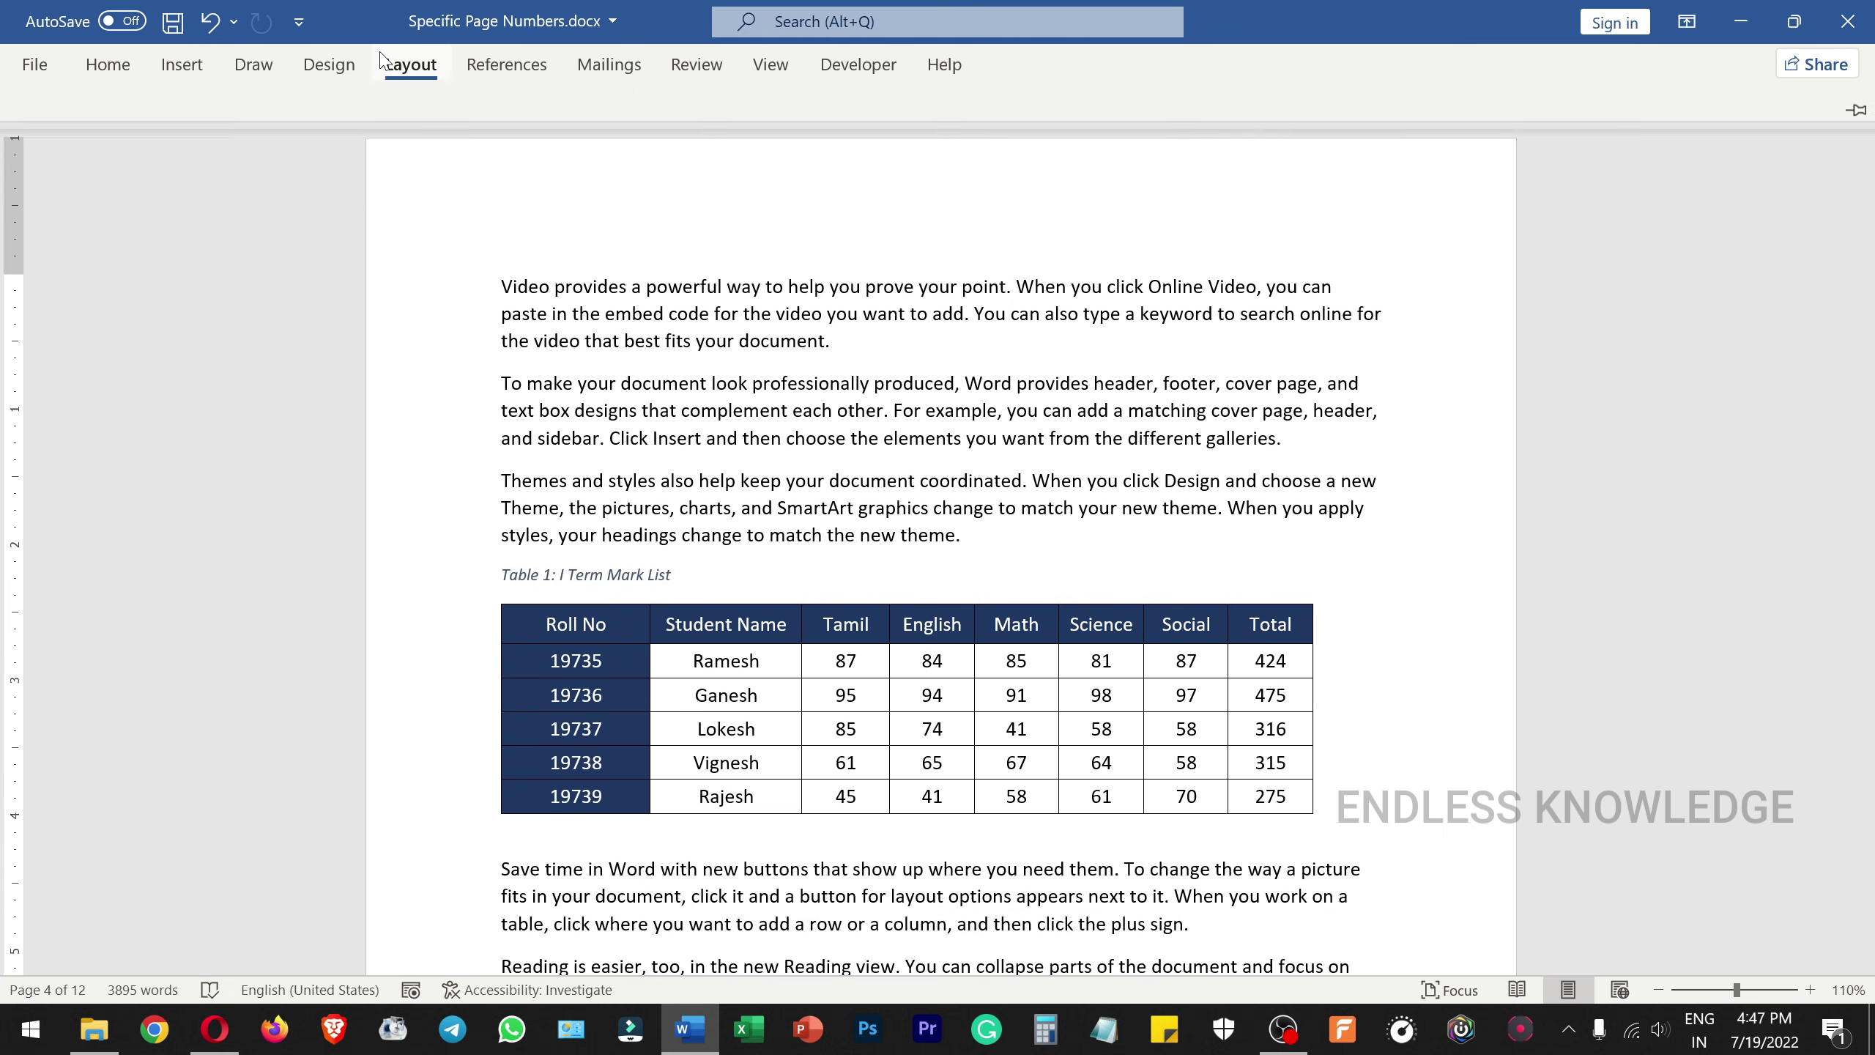
click(353, 107)
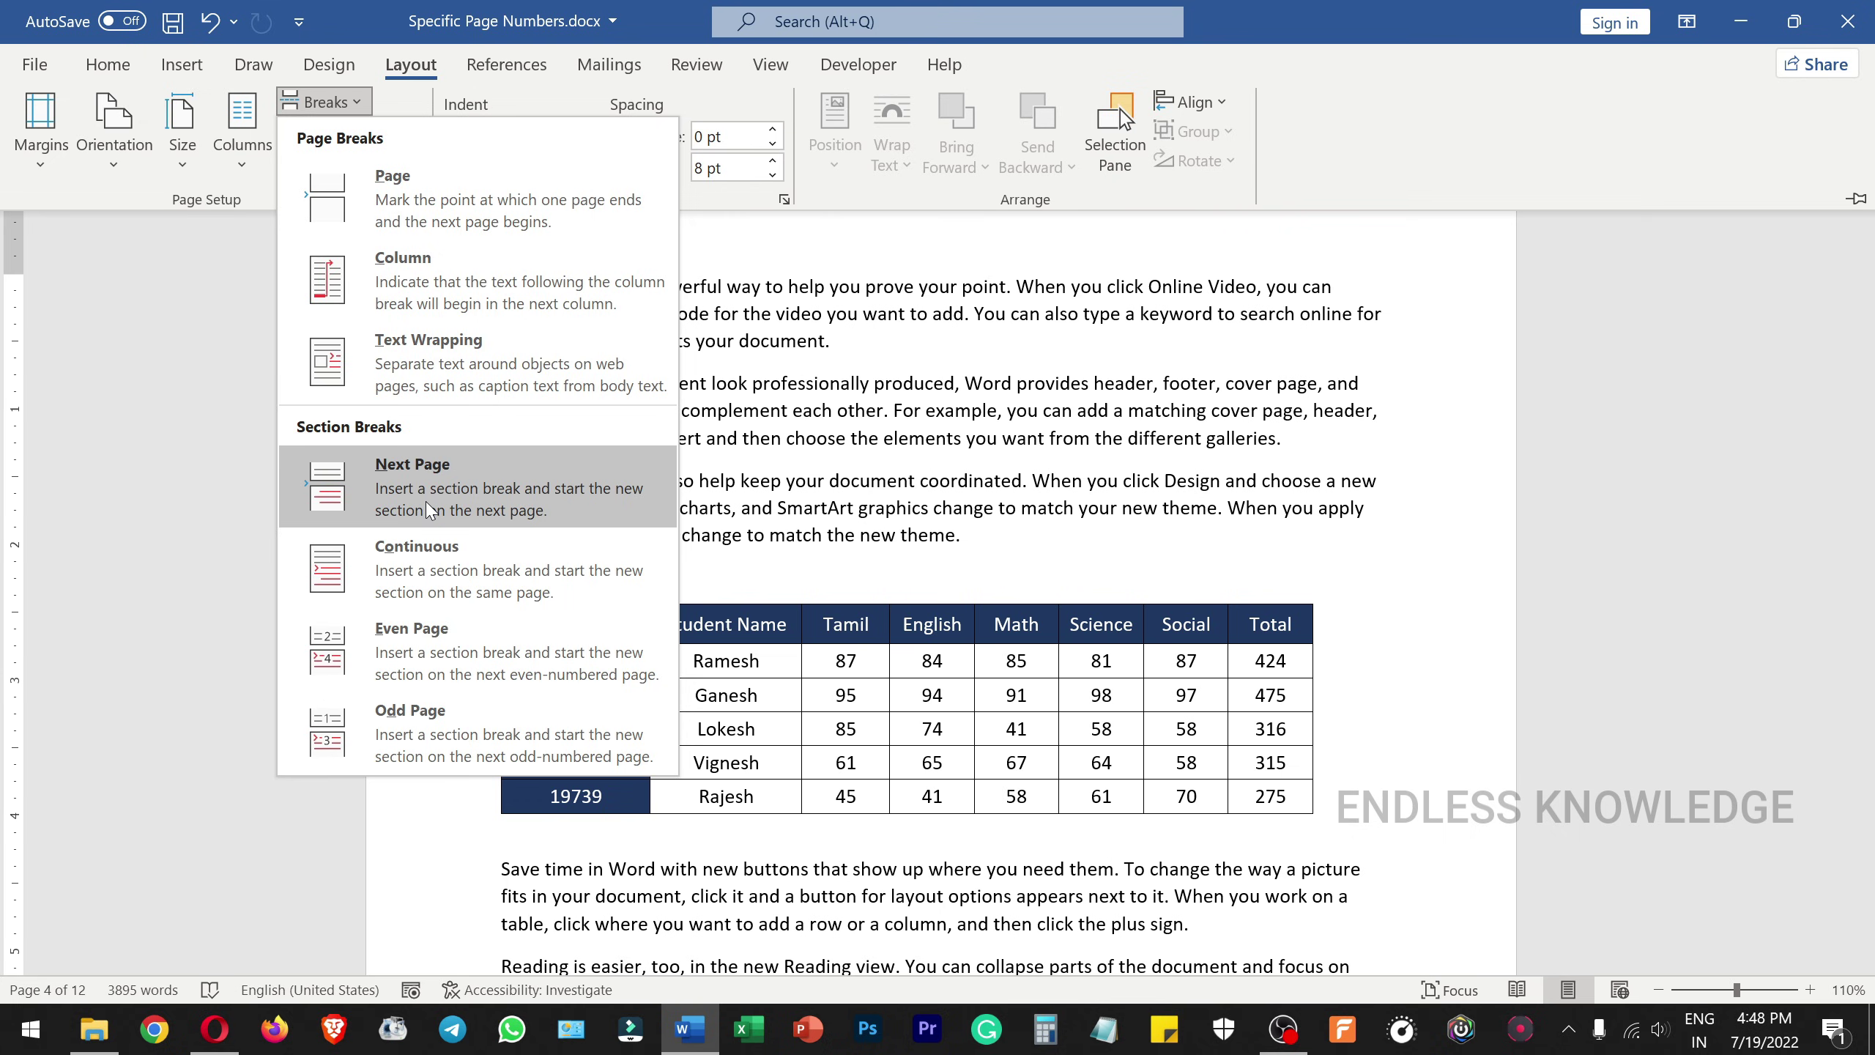
click(485, 494)
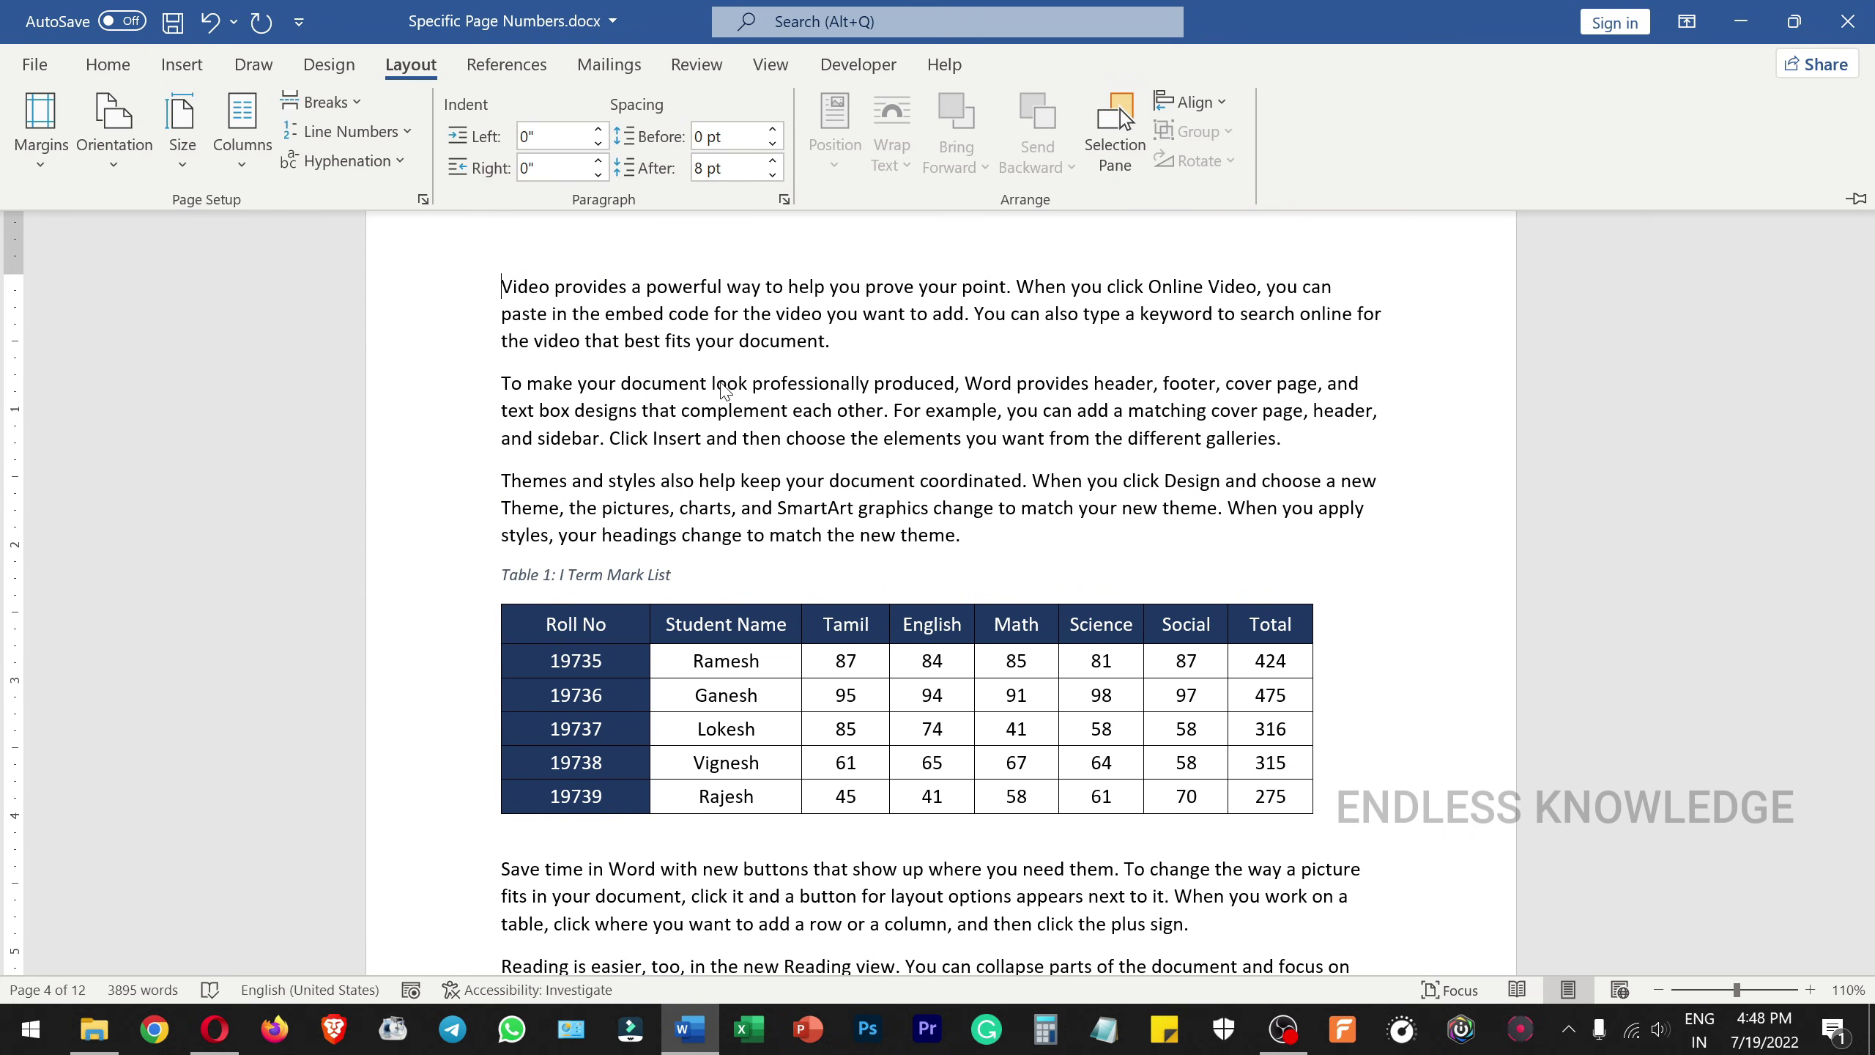
Show the formatting marks and examine the section break below the Table of Figures.
scroll(752, 494, up, 1)
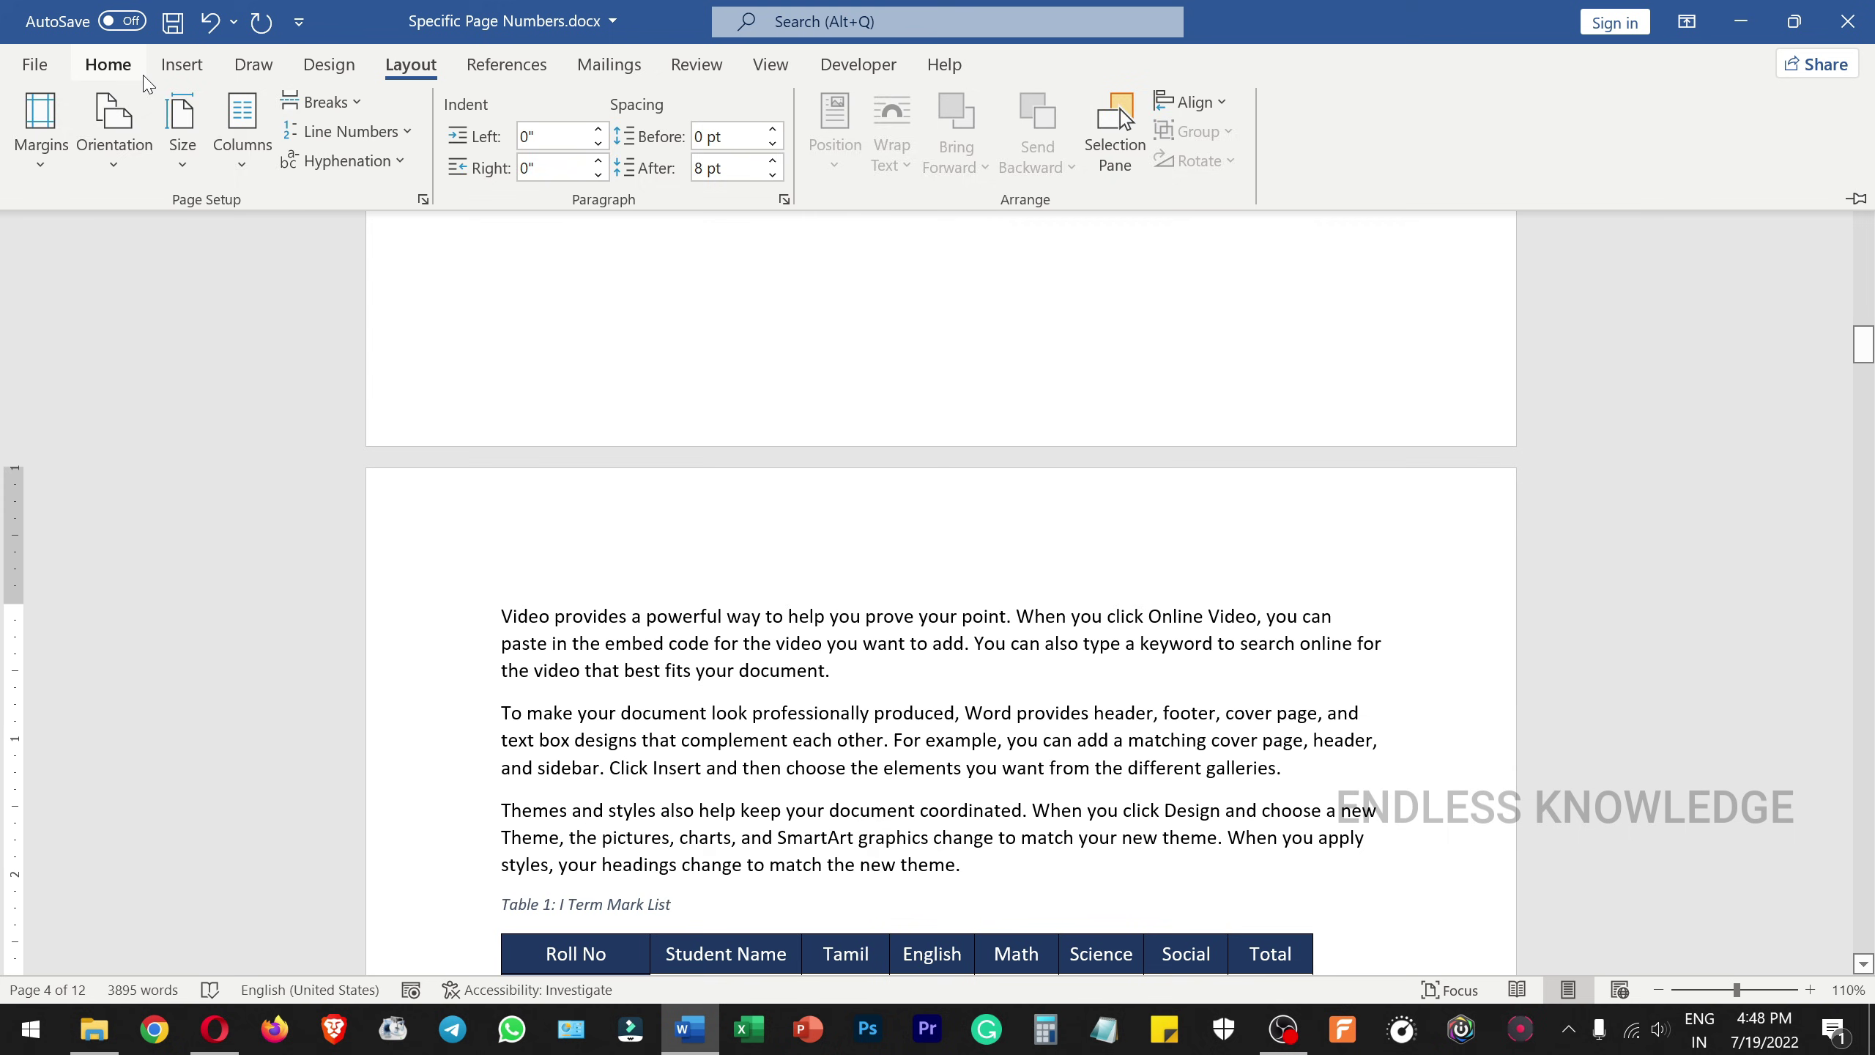
click(107, 65)
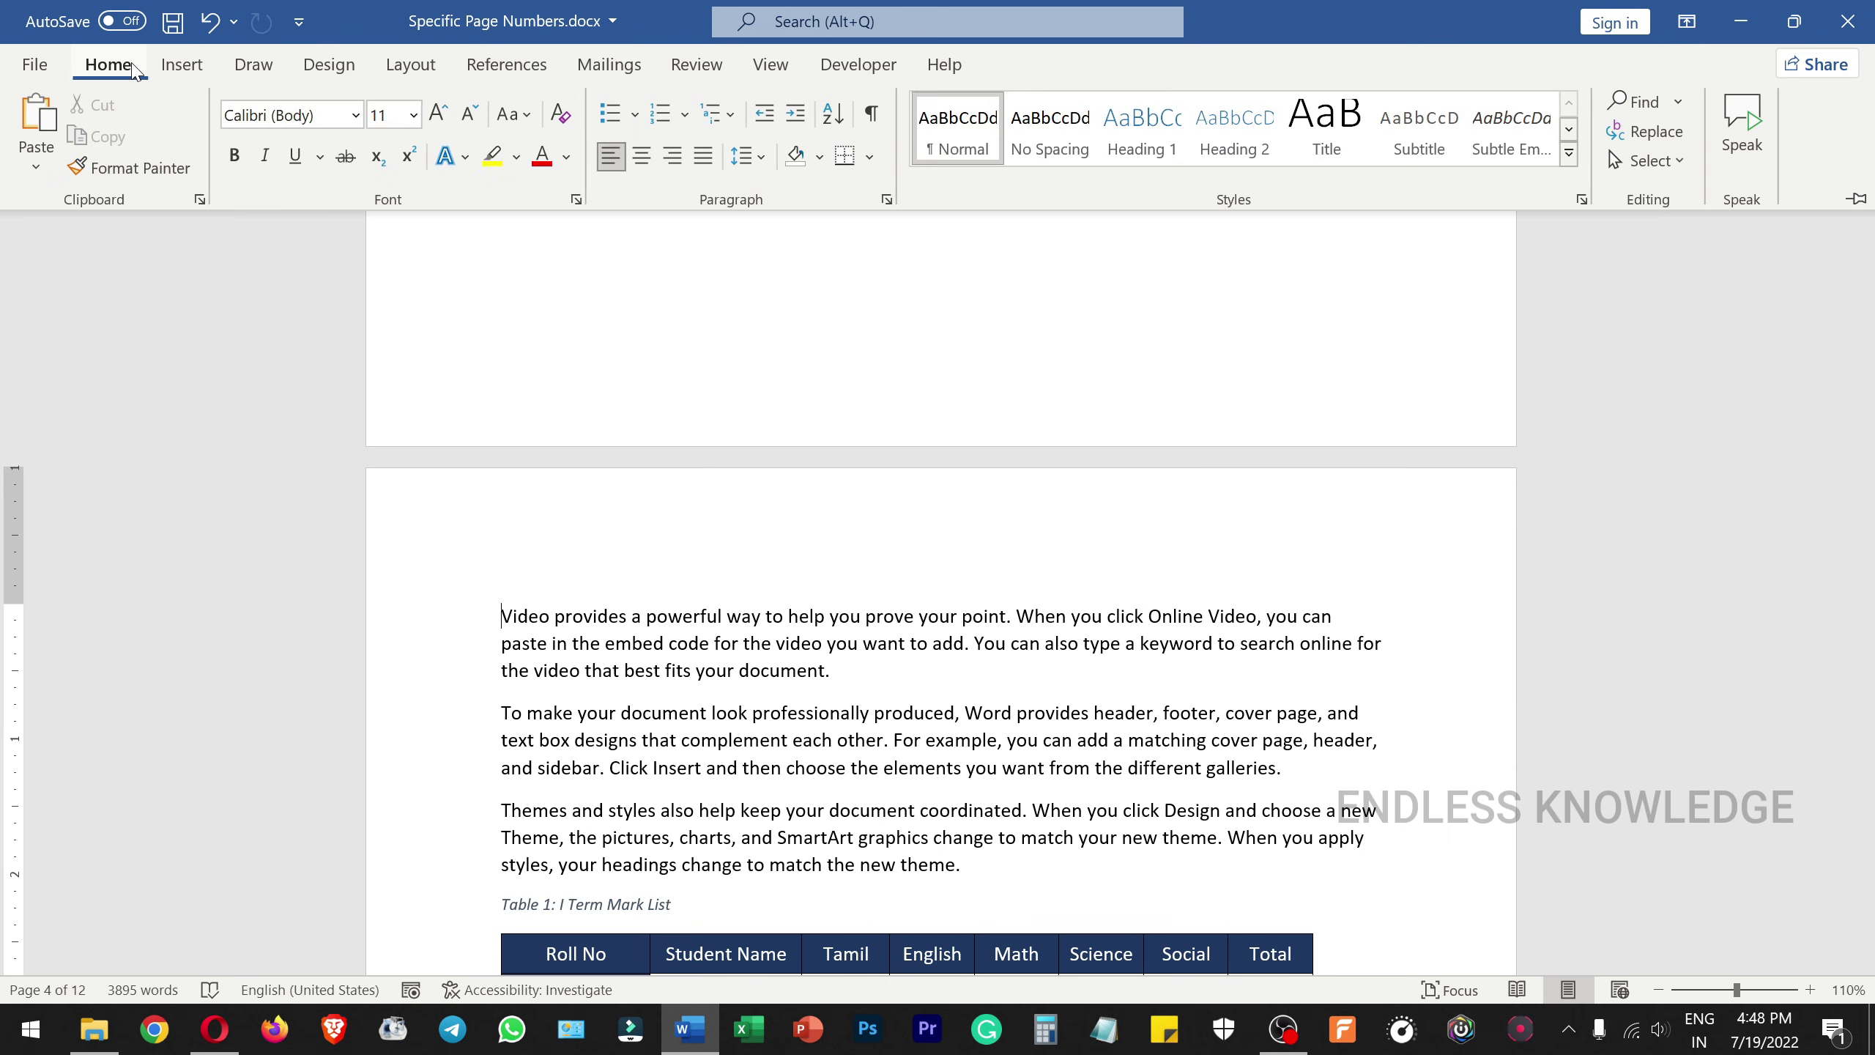
click(874, 118)
scroll(947, 581, up, 4)
scroll(947, 582, up, 6)
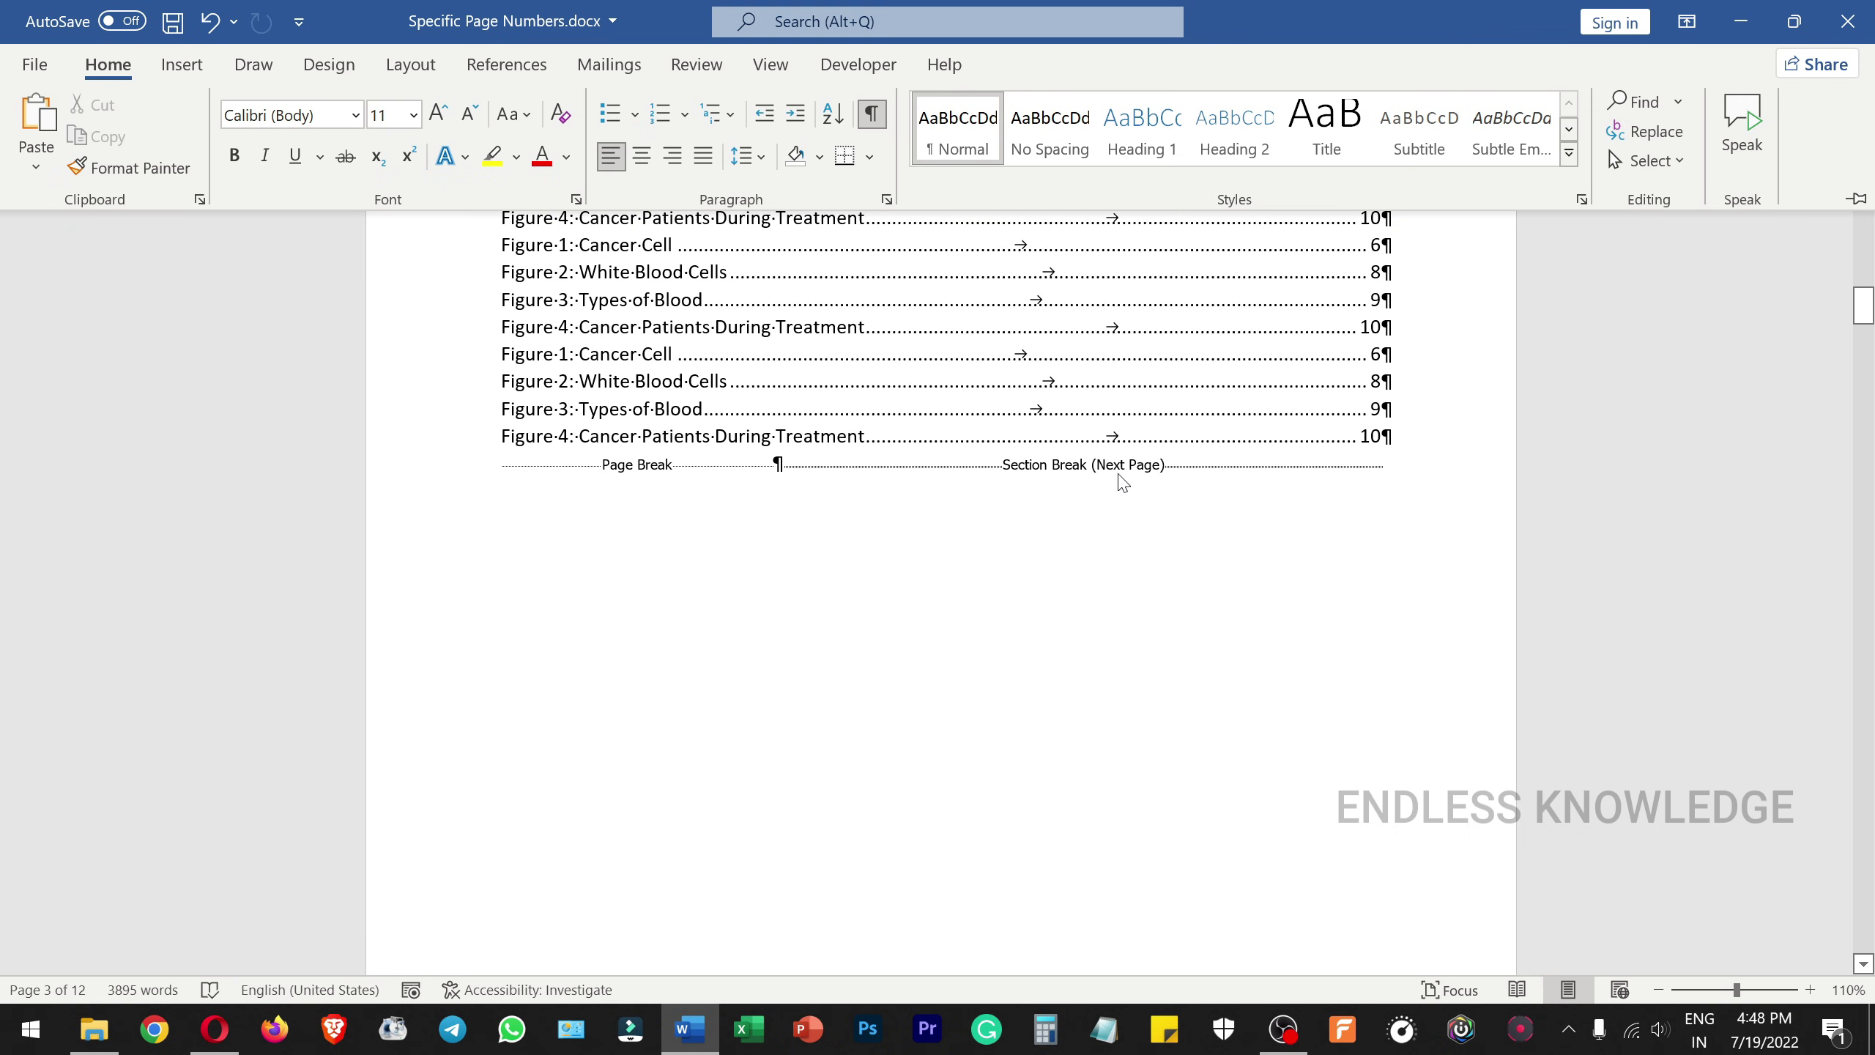
key(ctrl+F1)
ctrl+scroll(1054, 480, up, 2)
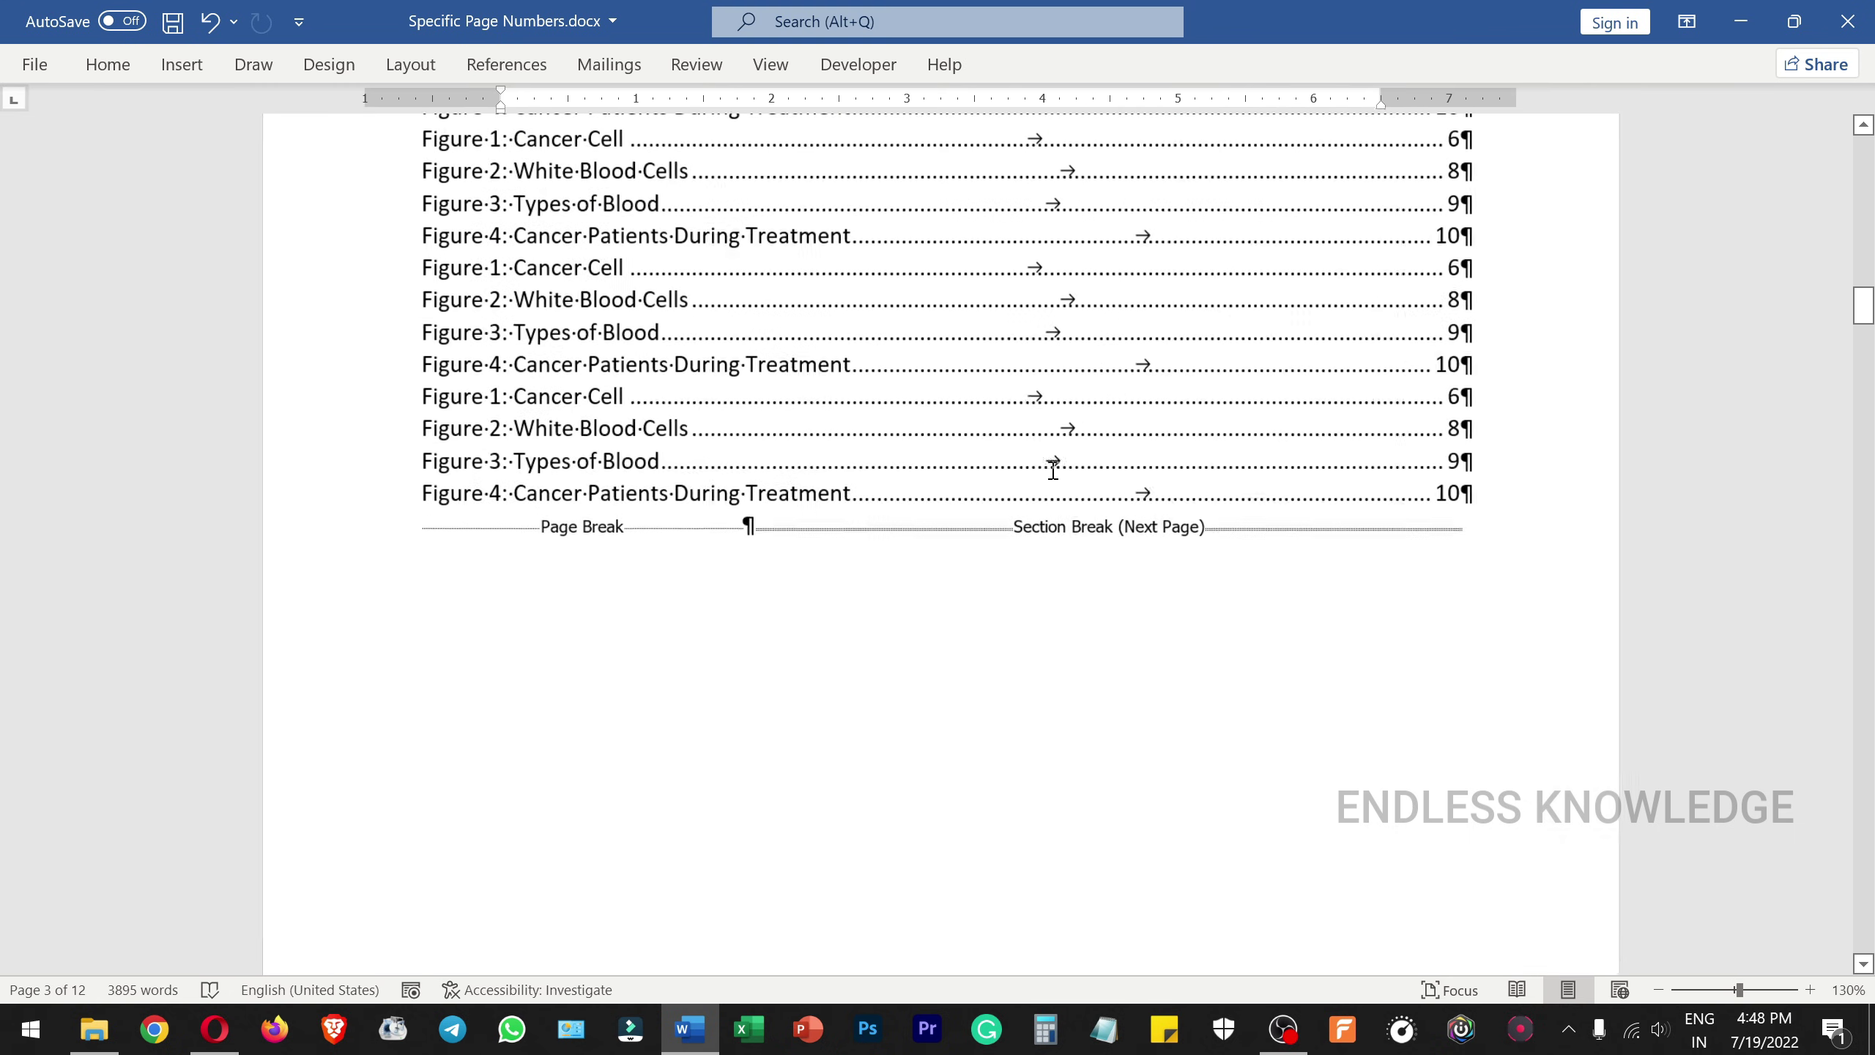
ctrl+scroll(1113, 527, down, 2)
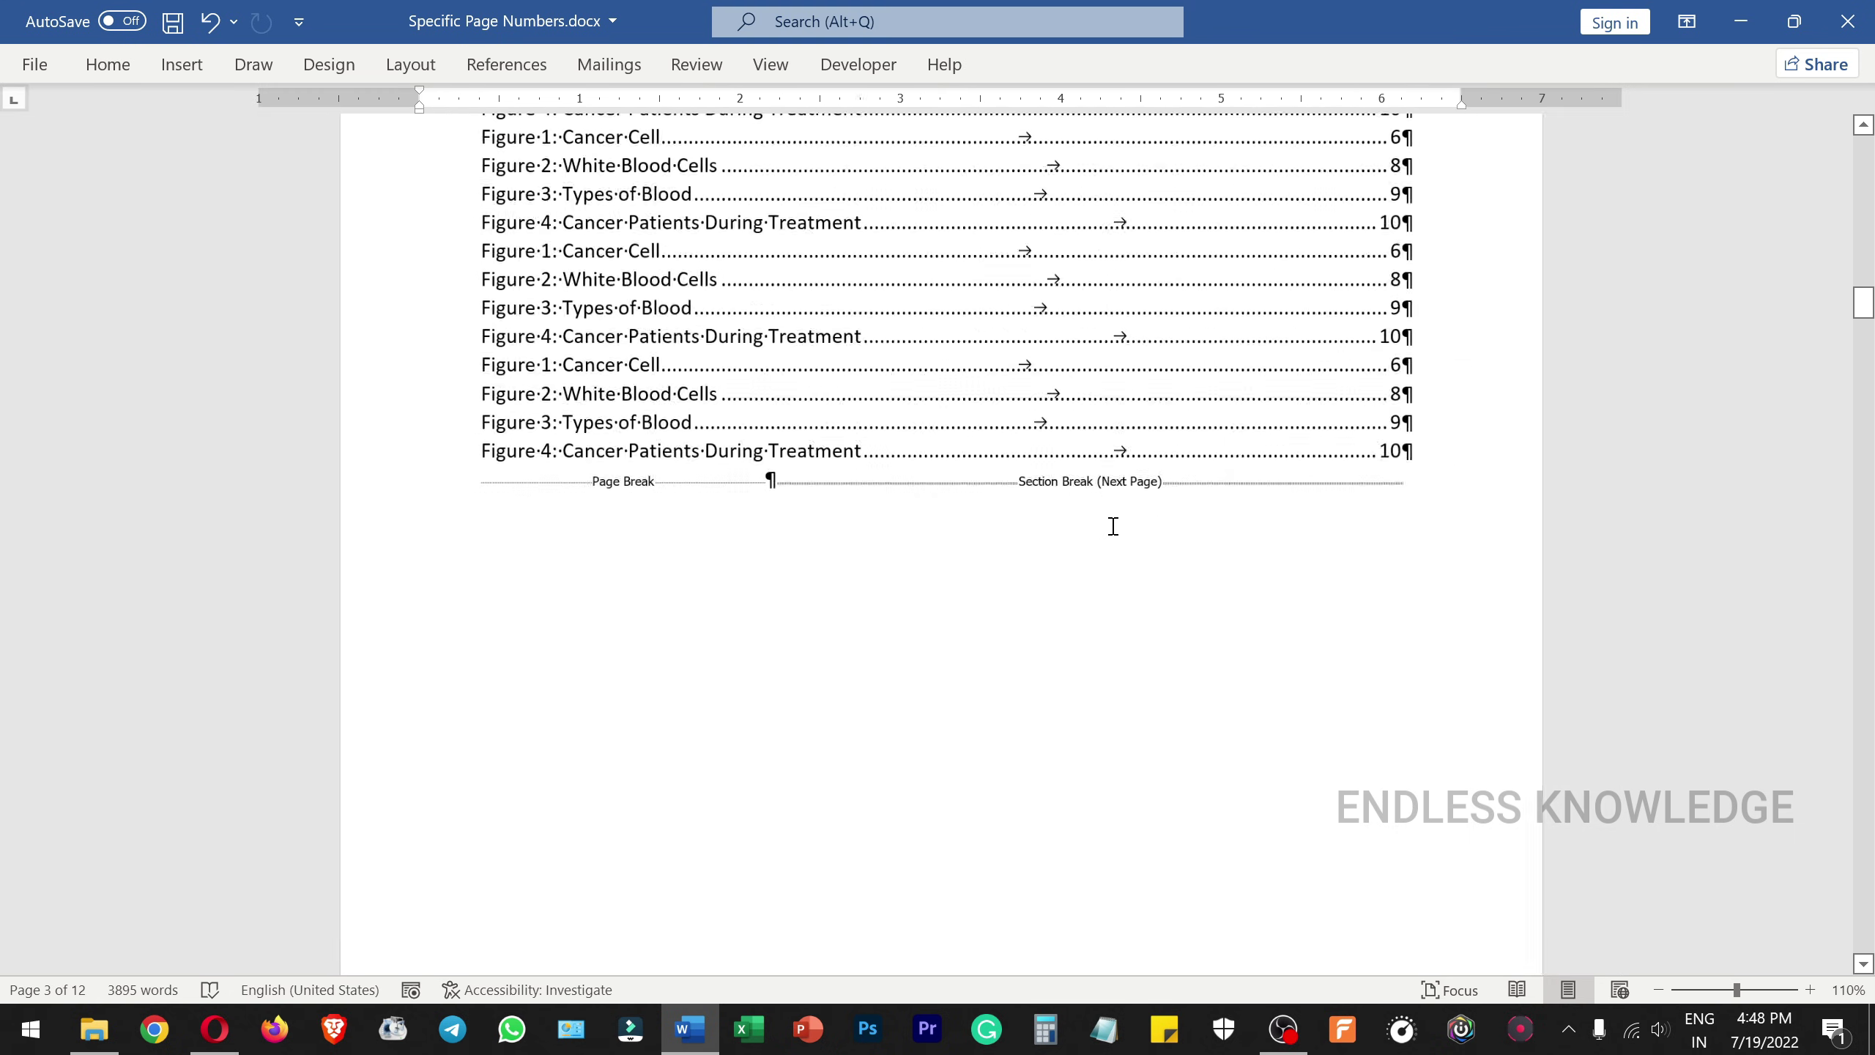
scroll(1109, 502, down, 2)
scroll(1108, 490, up, 1)
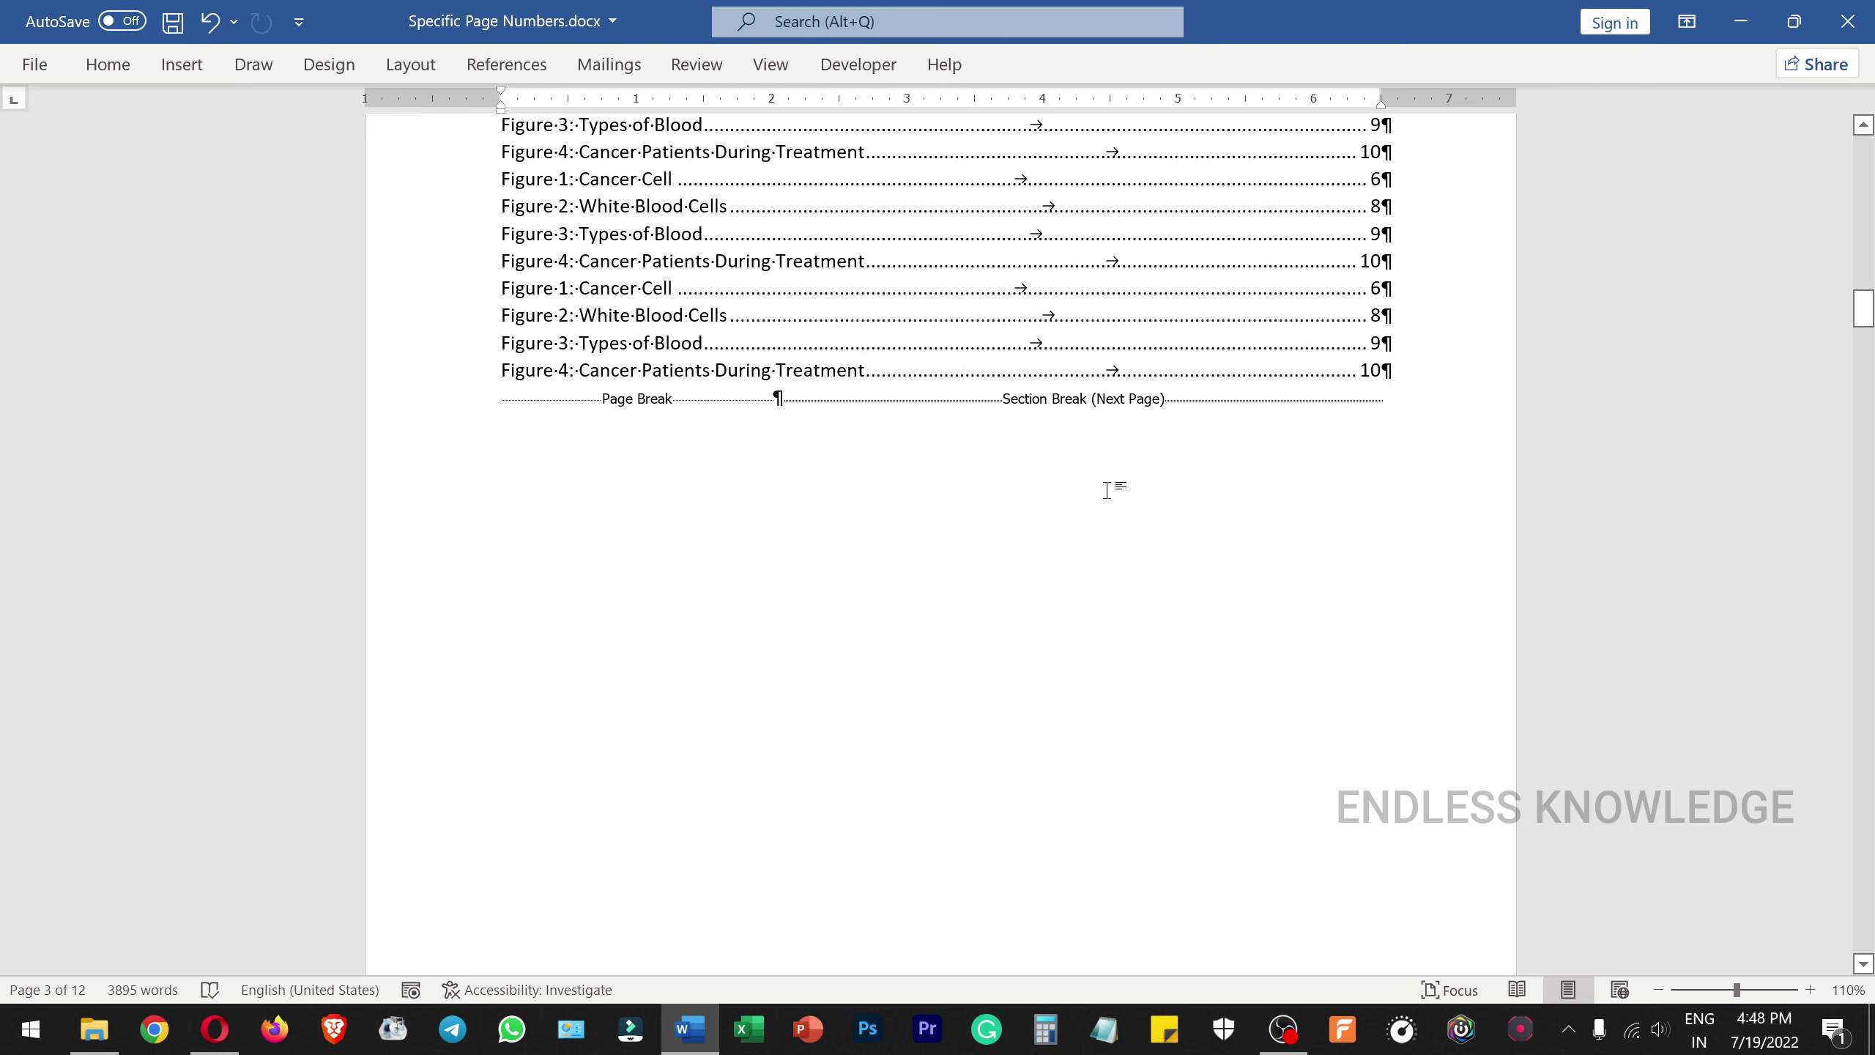
Place the cursor before the "Video provides" paragraph on page 4 and hide the formatting marks.
scroll(1109, 490, down, 12)
click(495, 427)
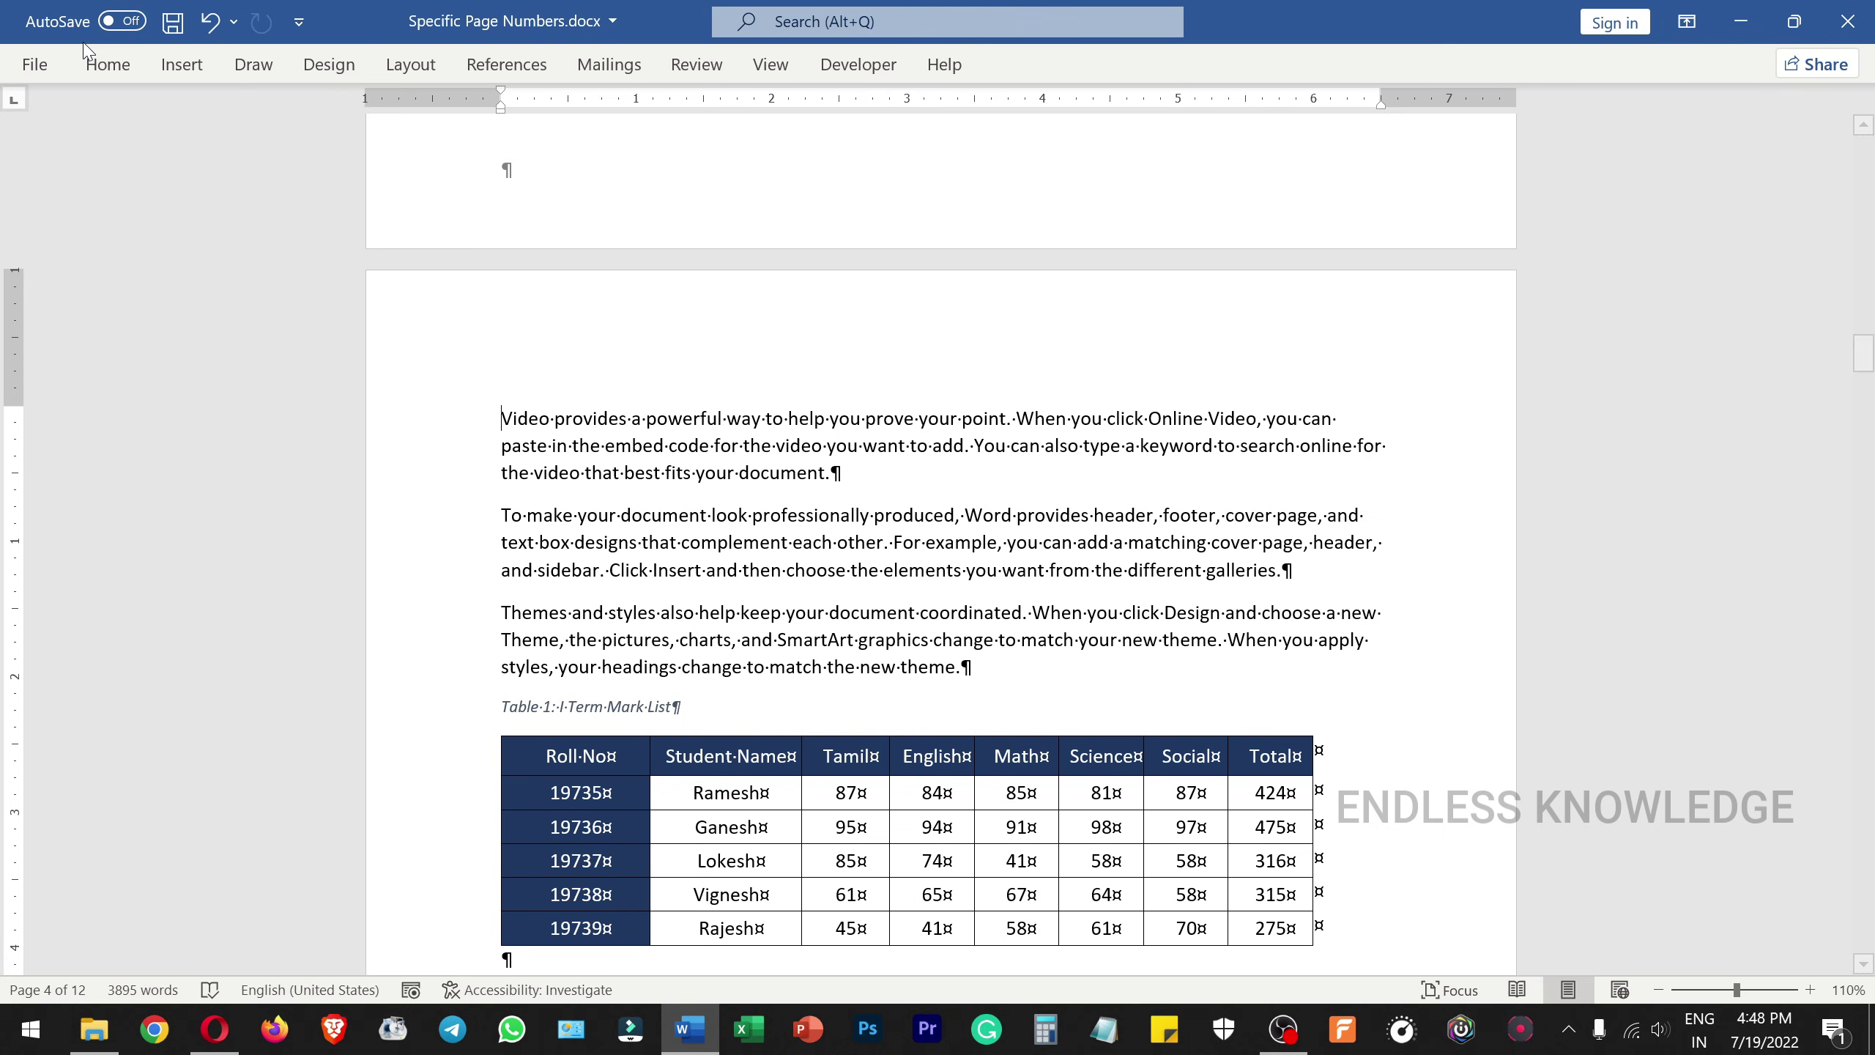
click(108, 65)
click(874, 114)
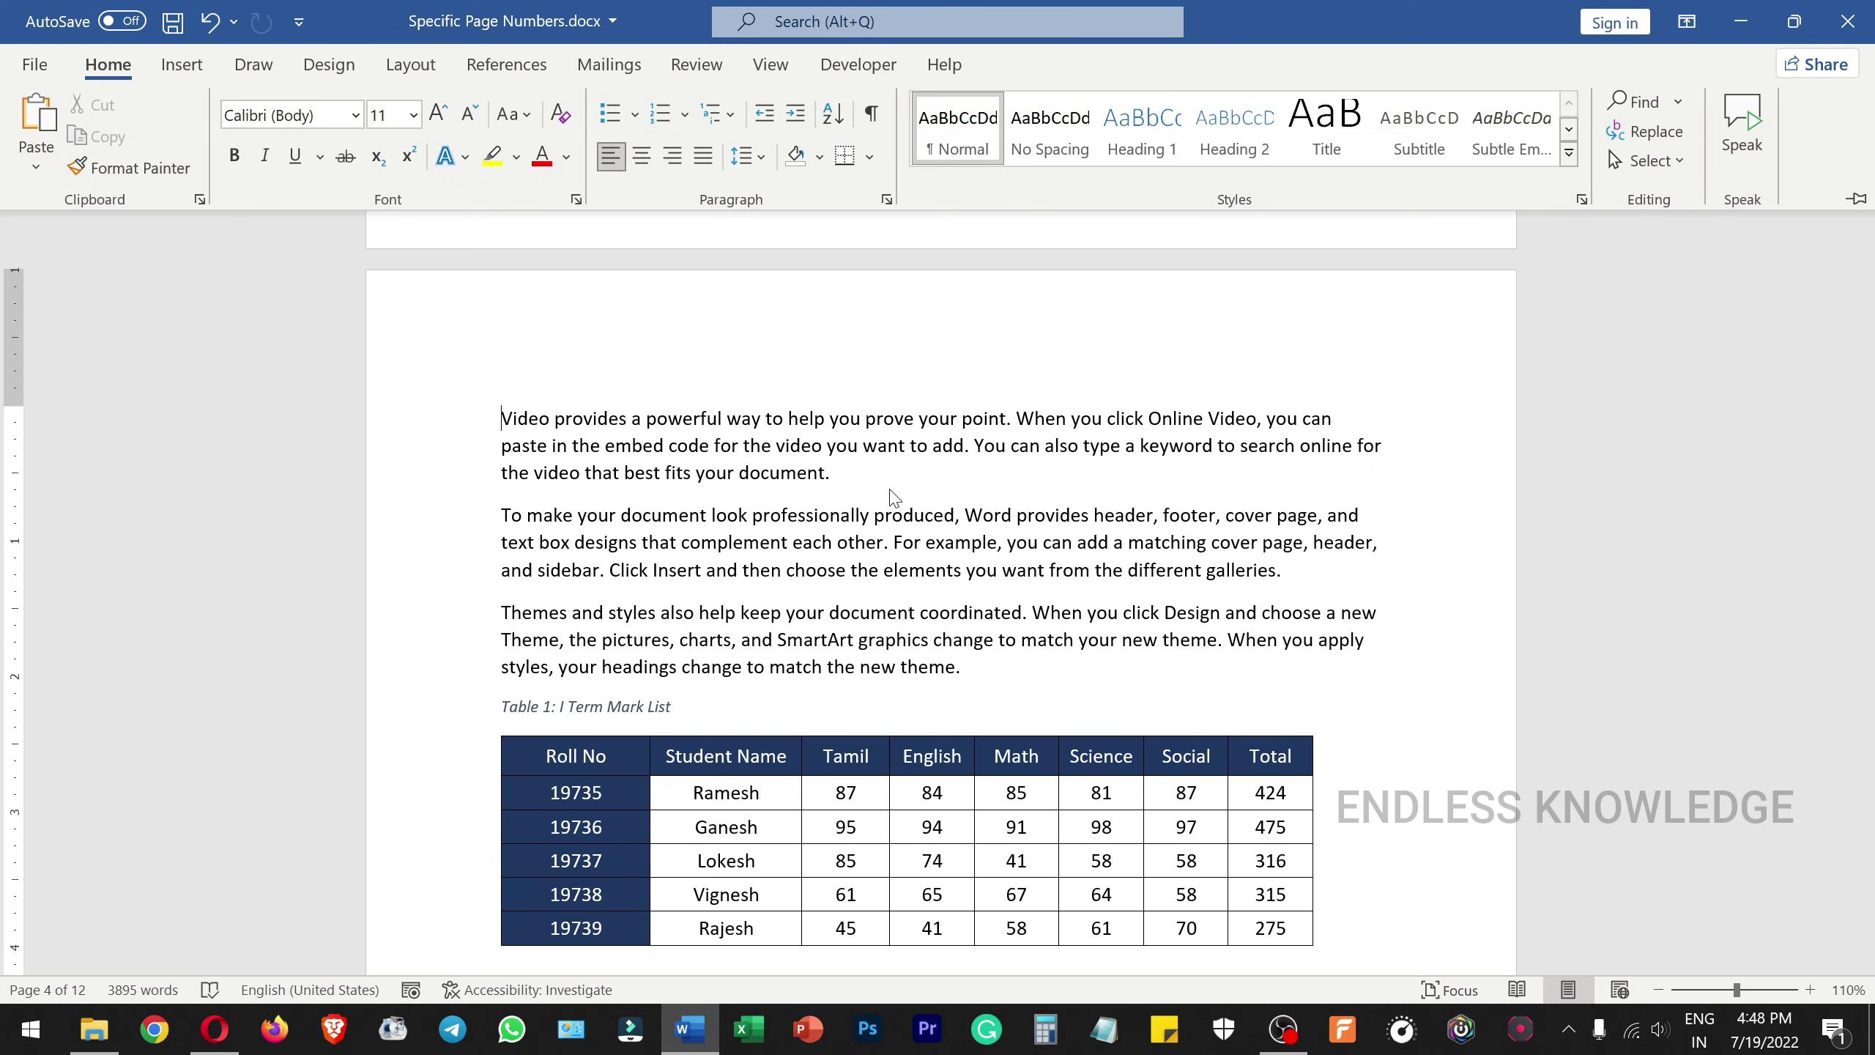
Insert a Plain Number 2 page number at the bottom of the page.
click(182, 64)
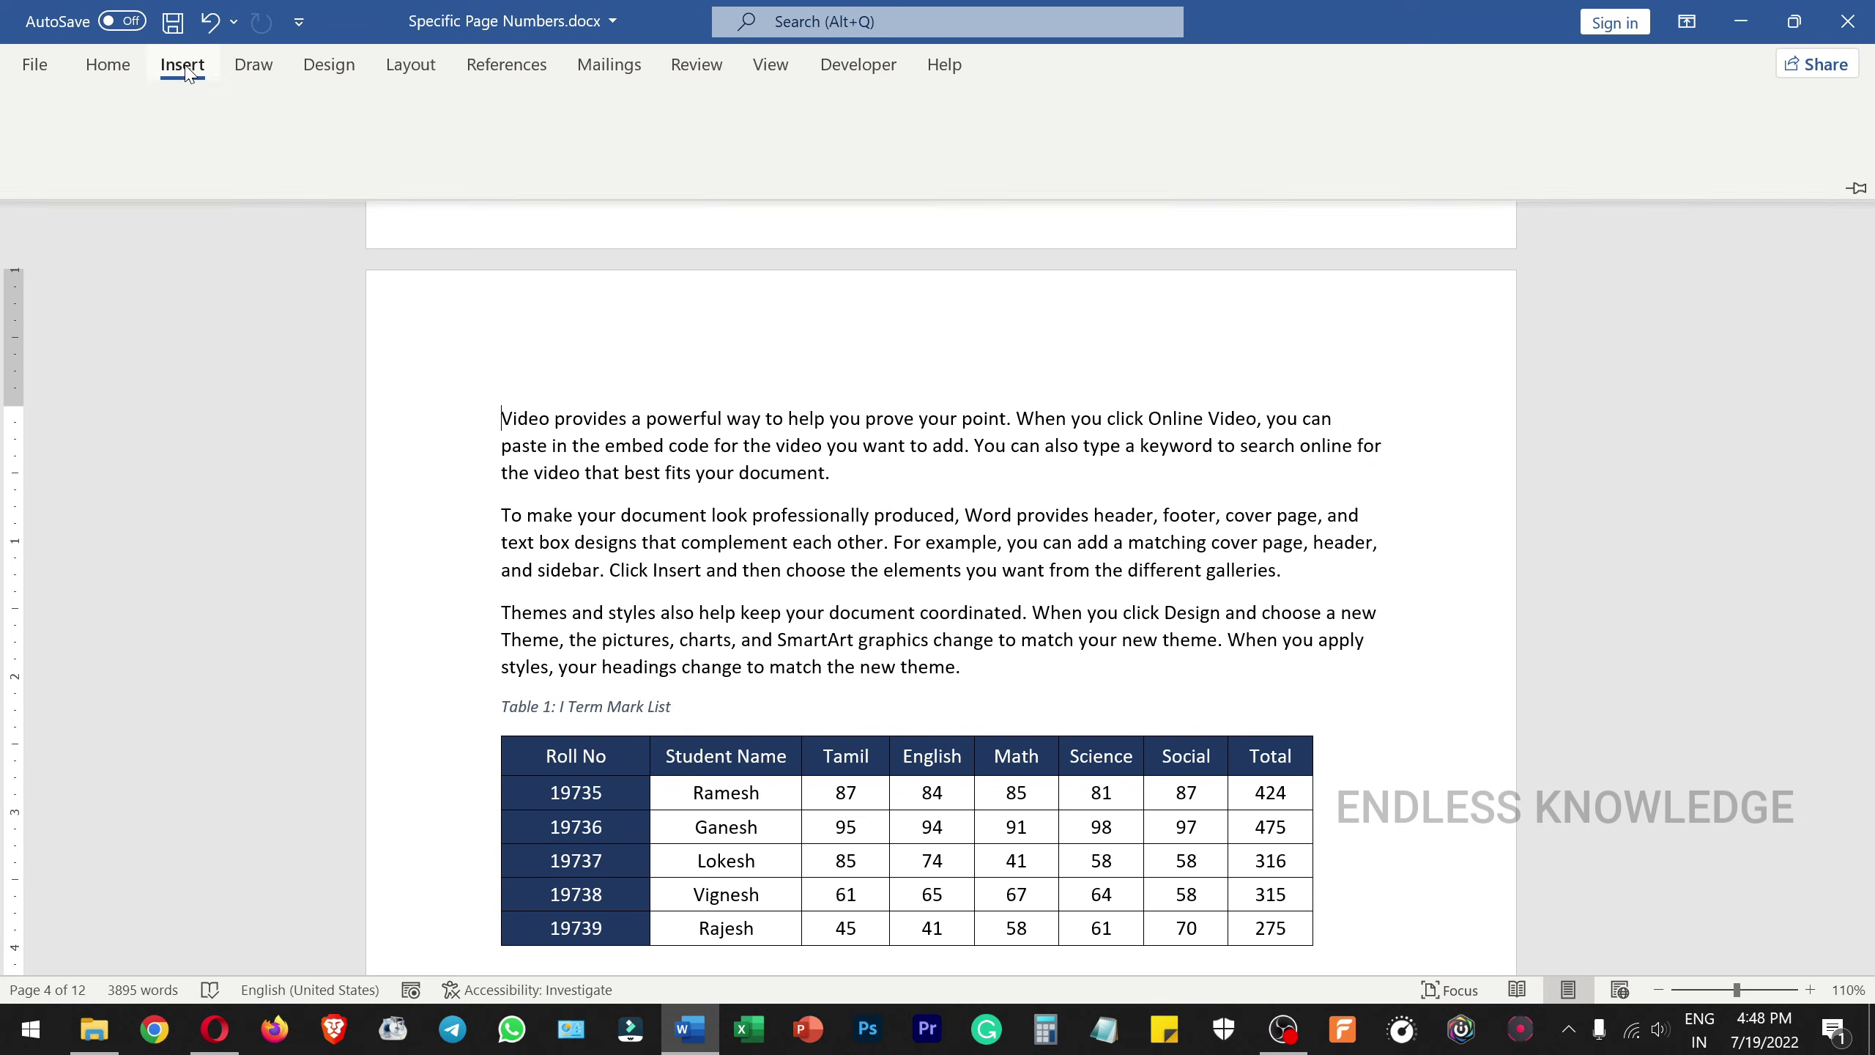
click(1214, 161)
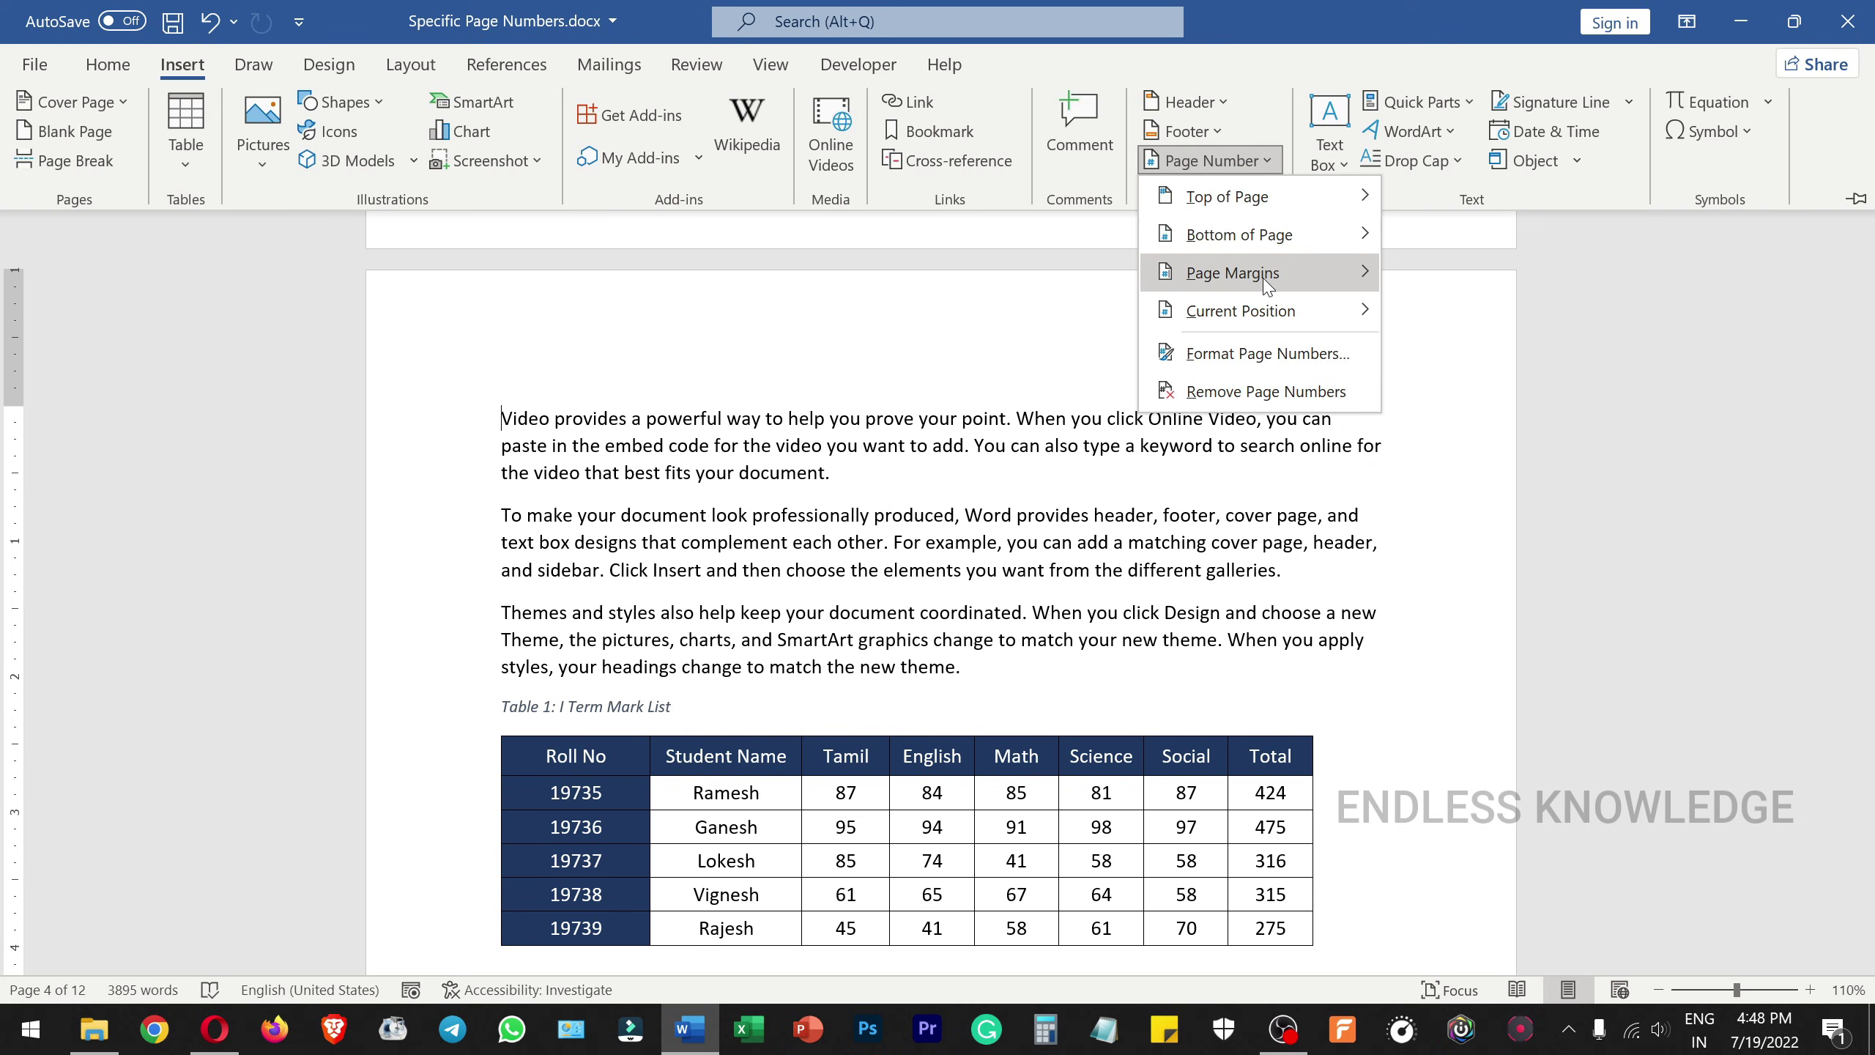
mouse_move(1262, 240)
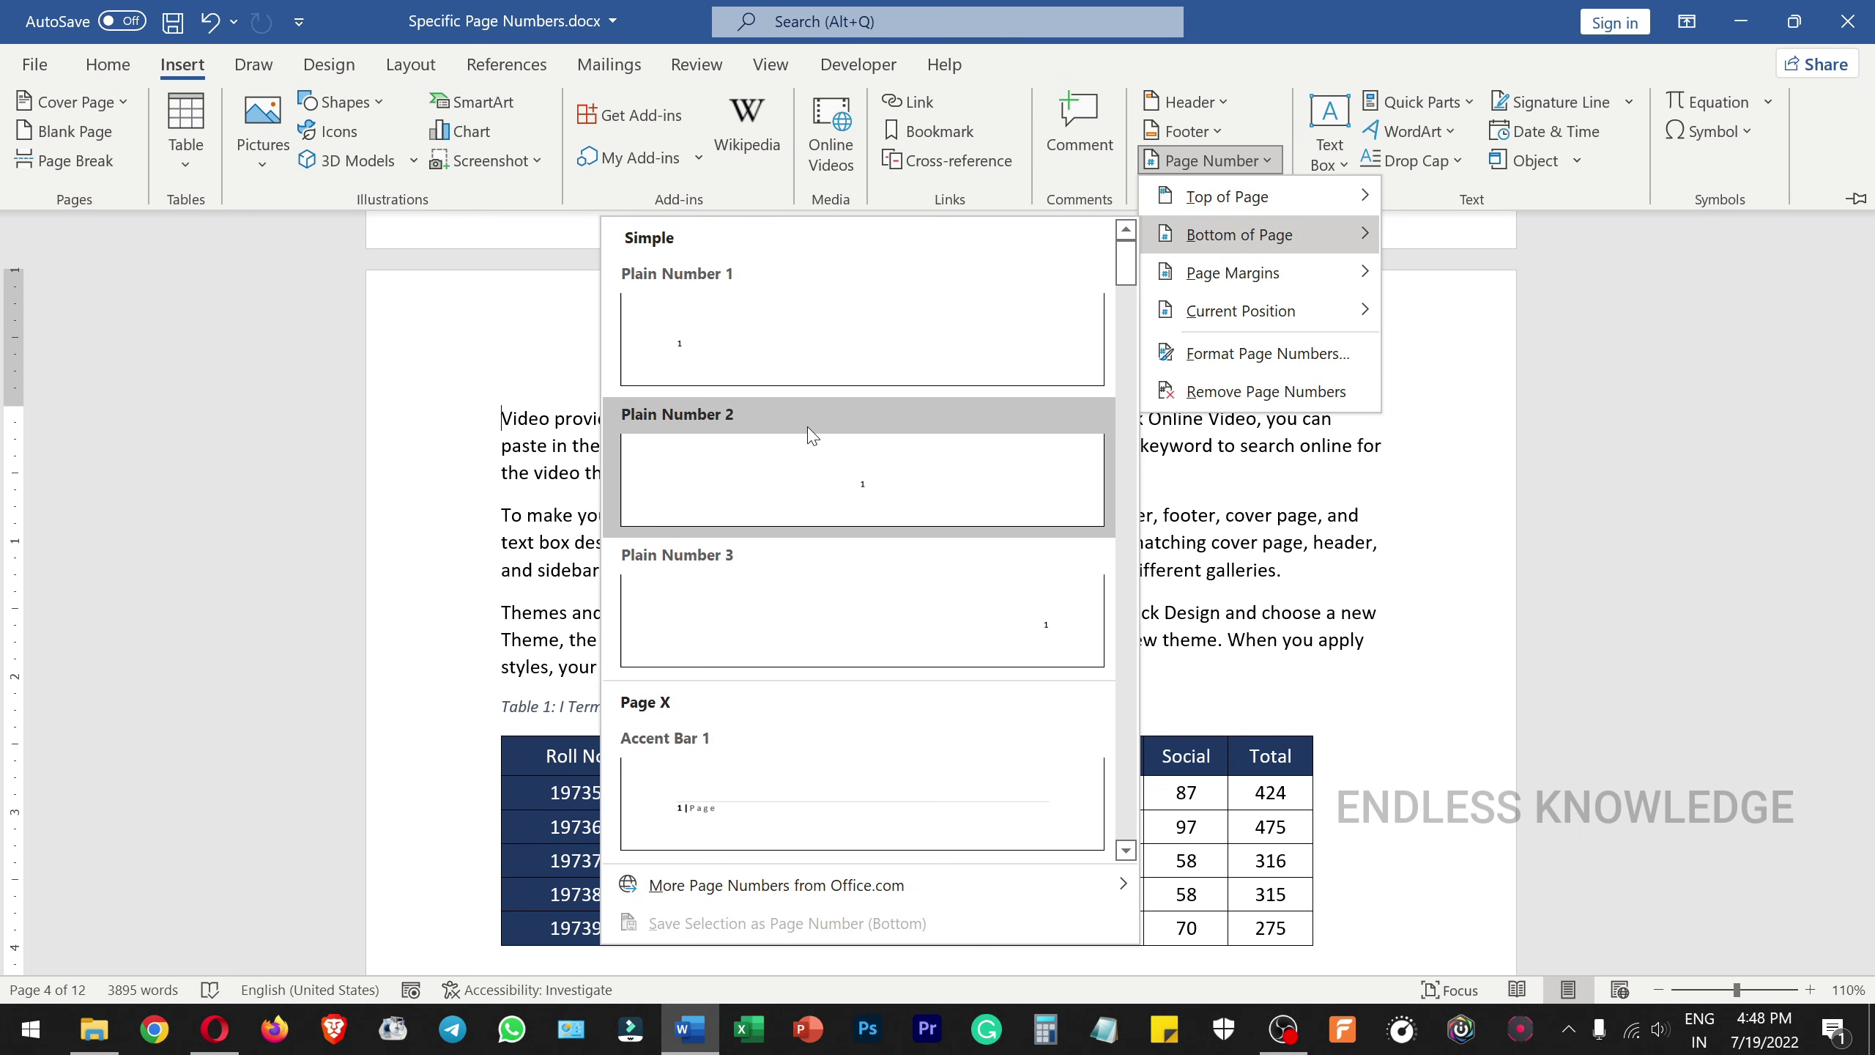
click(834, 476)
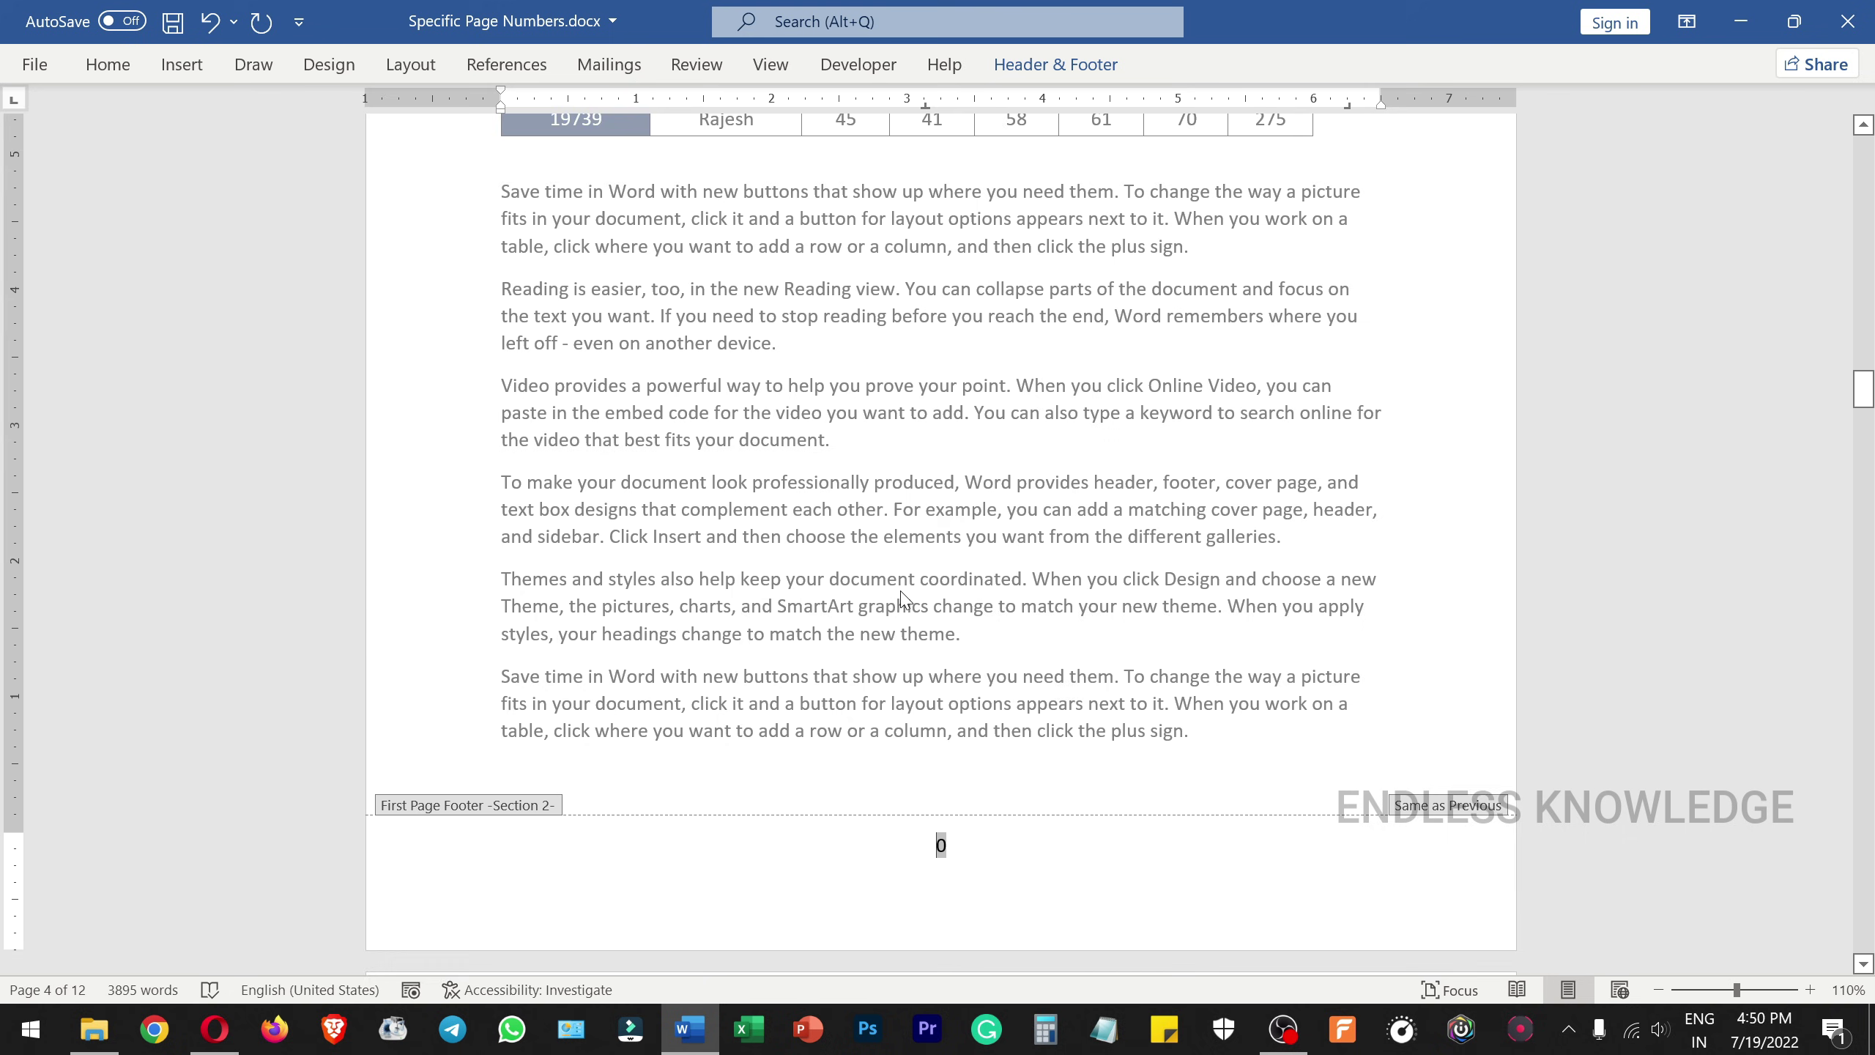
Turn off Different First Page for Section 2.
scroll(901, 597, down, 18)
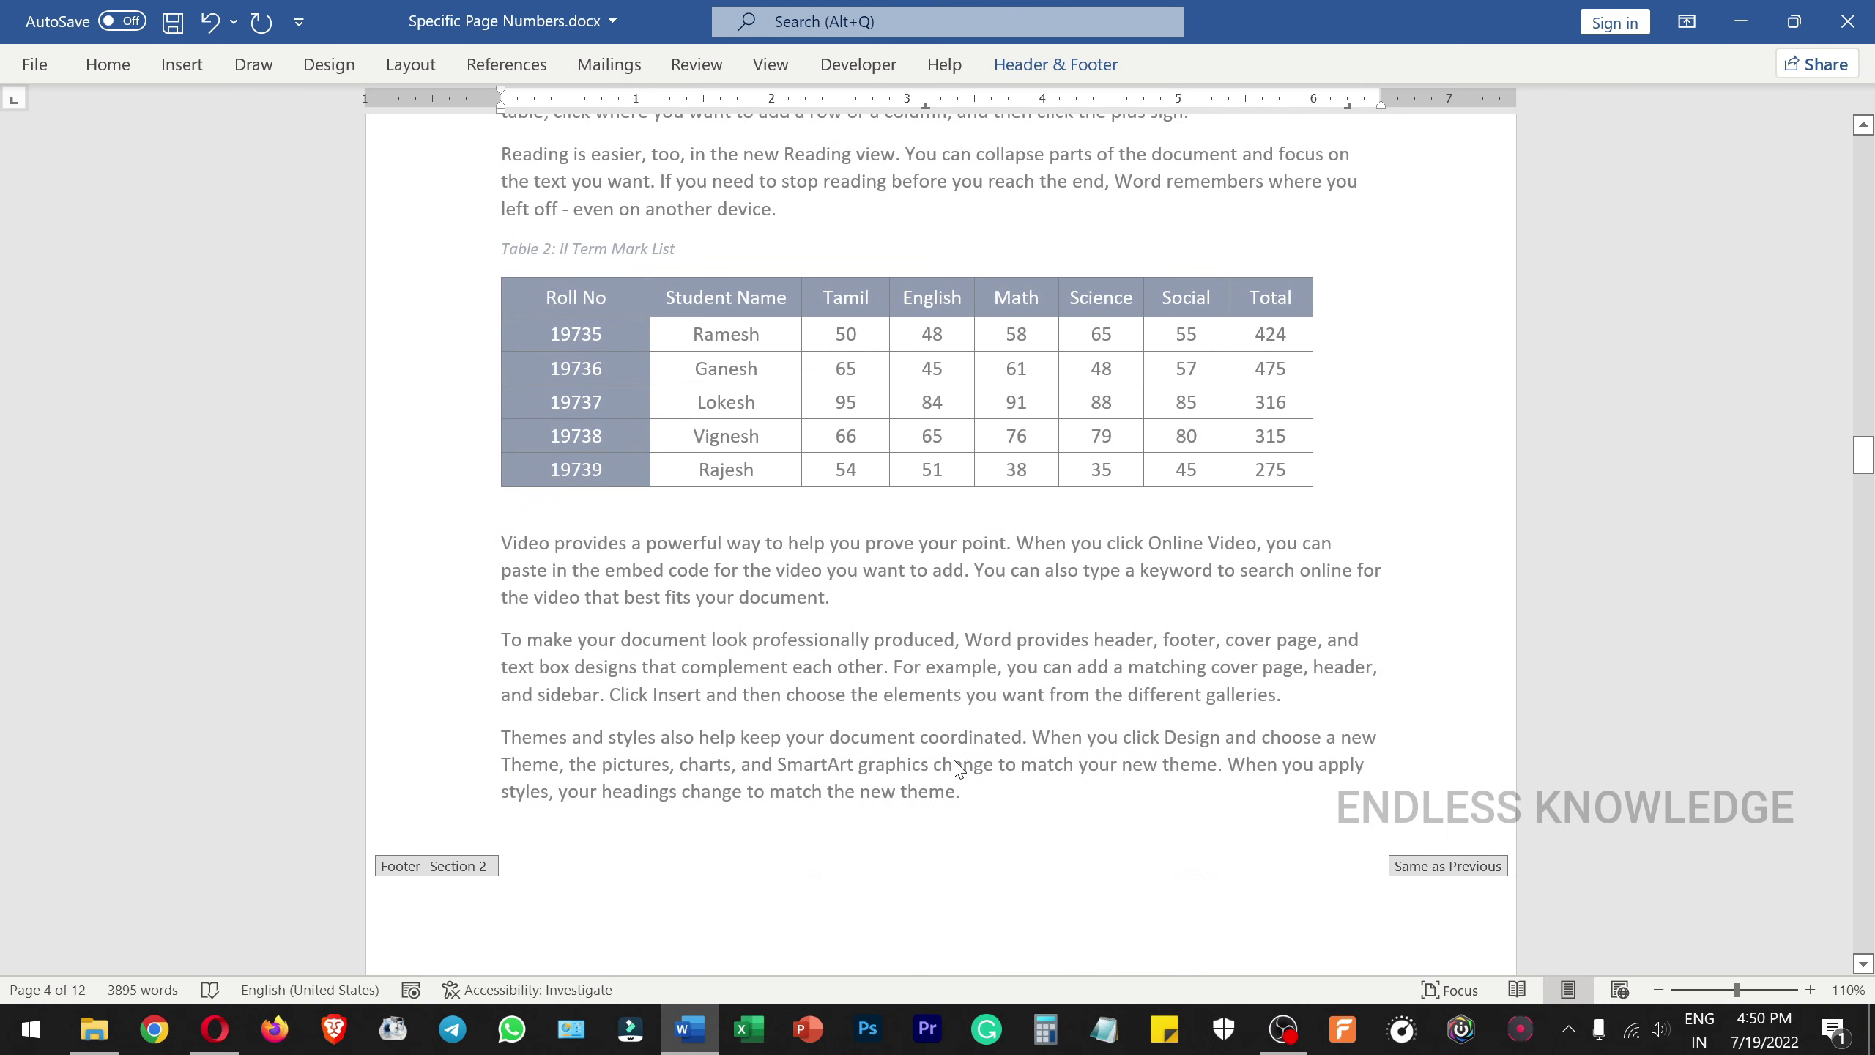
scroll(967, 812, down, 18)
click(1054, 66)
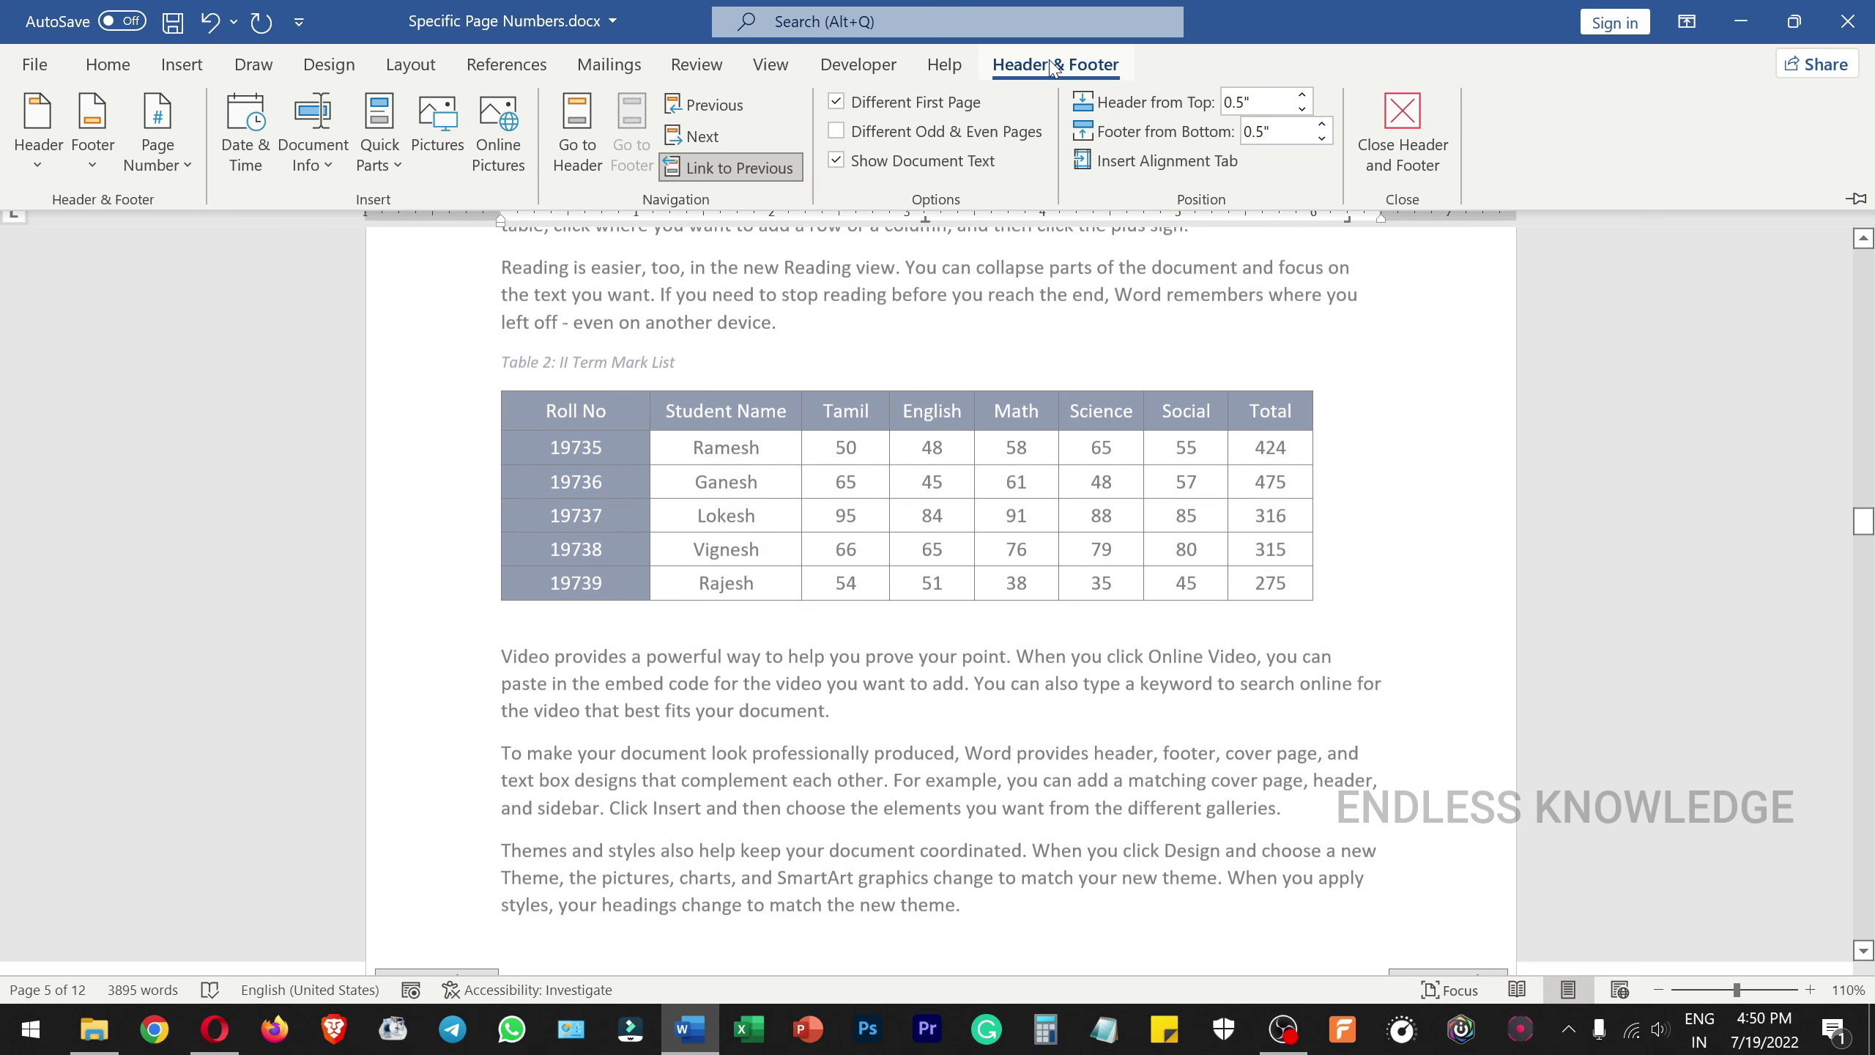
click(1054, 65)
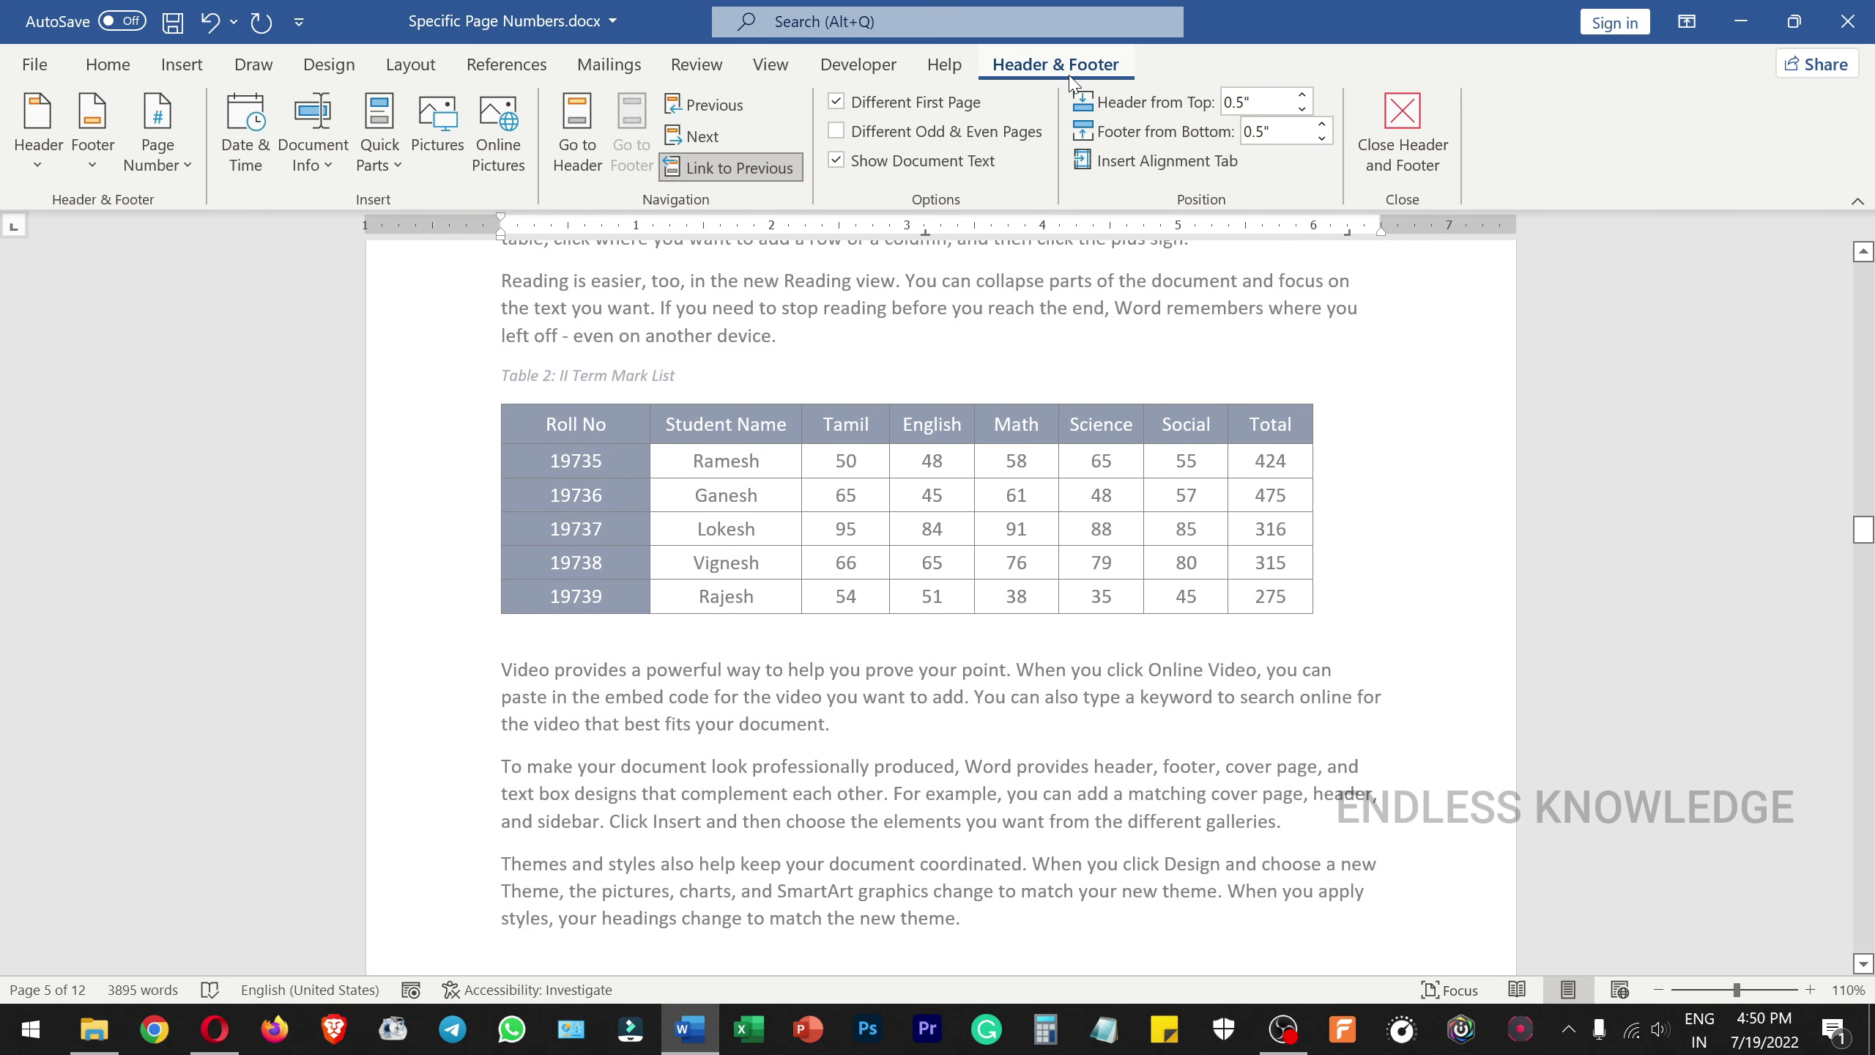
click(905, 105)
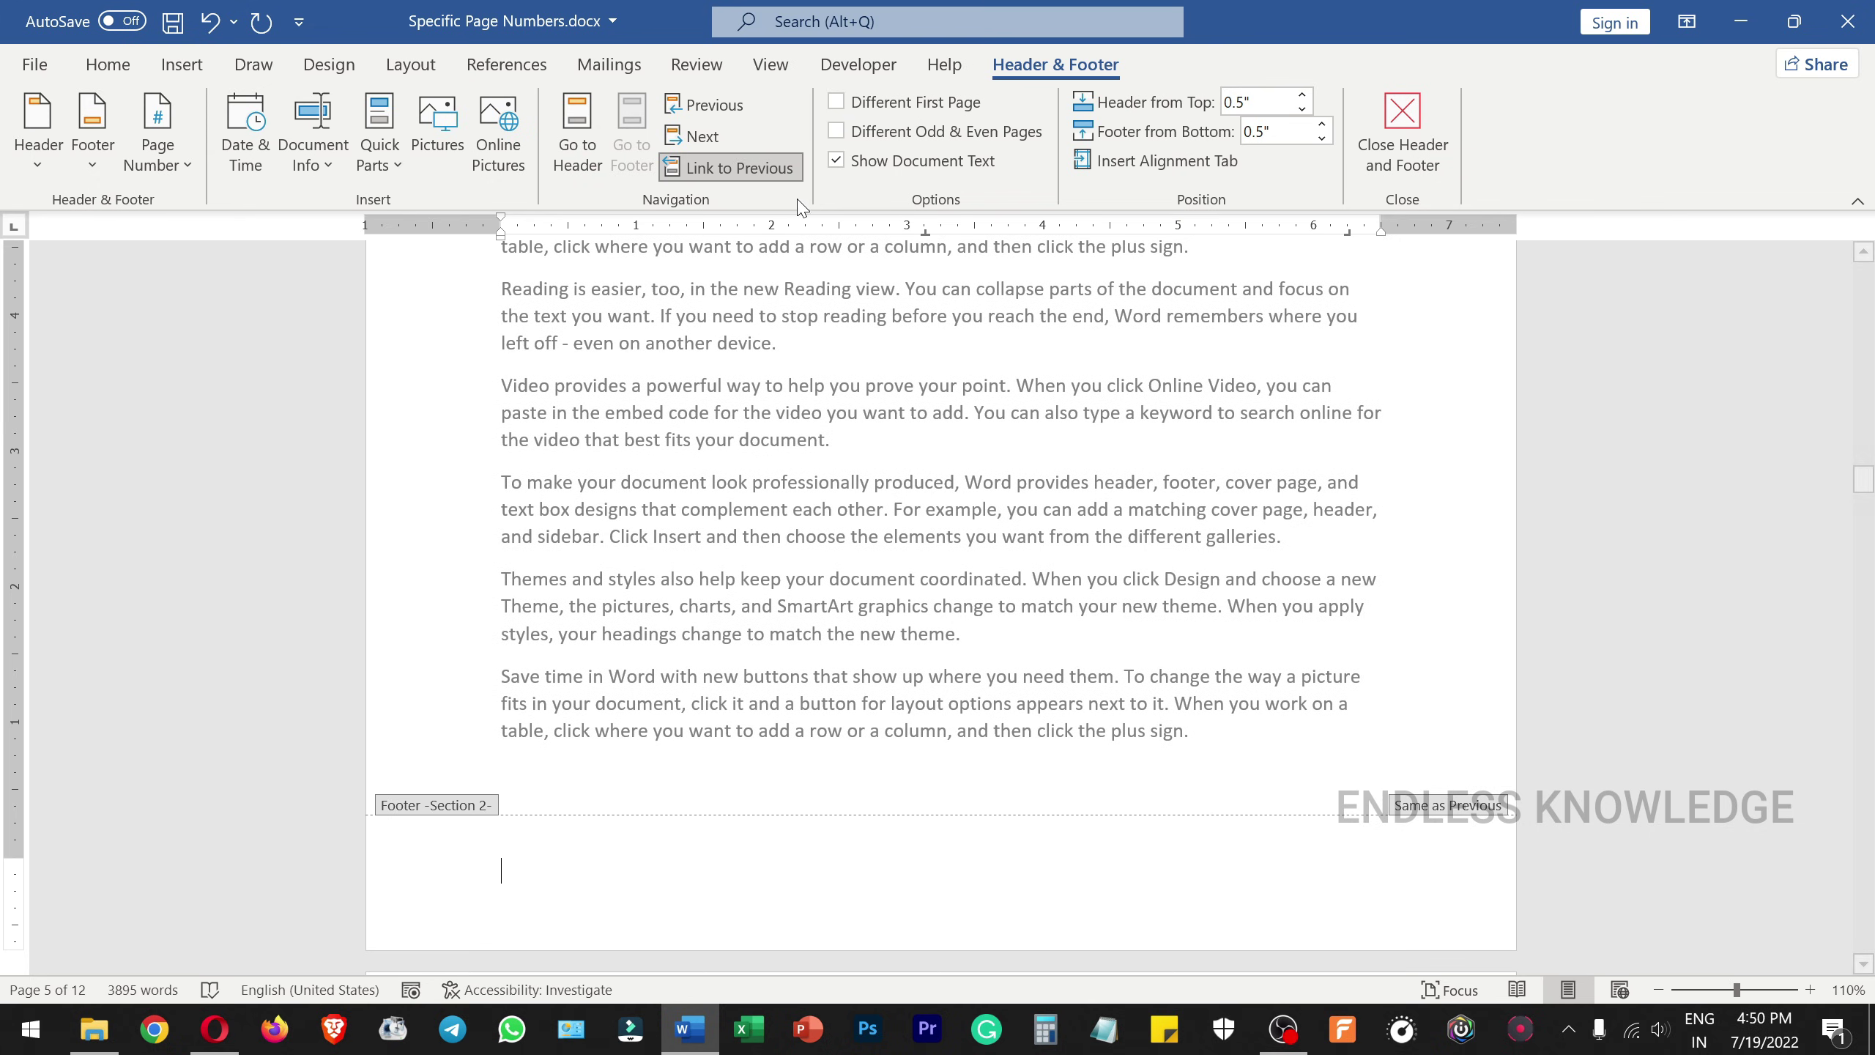
Unlink the Section 2 footer from the previous section.
click(749, 175)
scroll(1081, 586, up, 10)
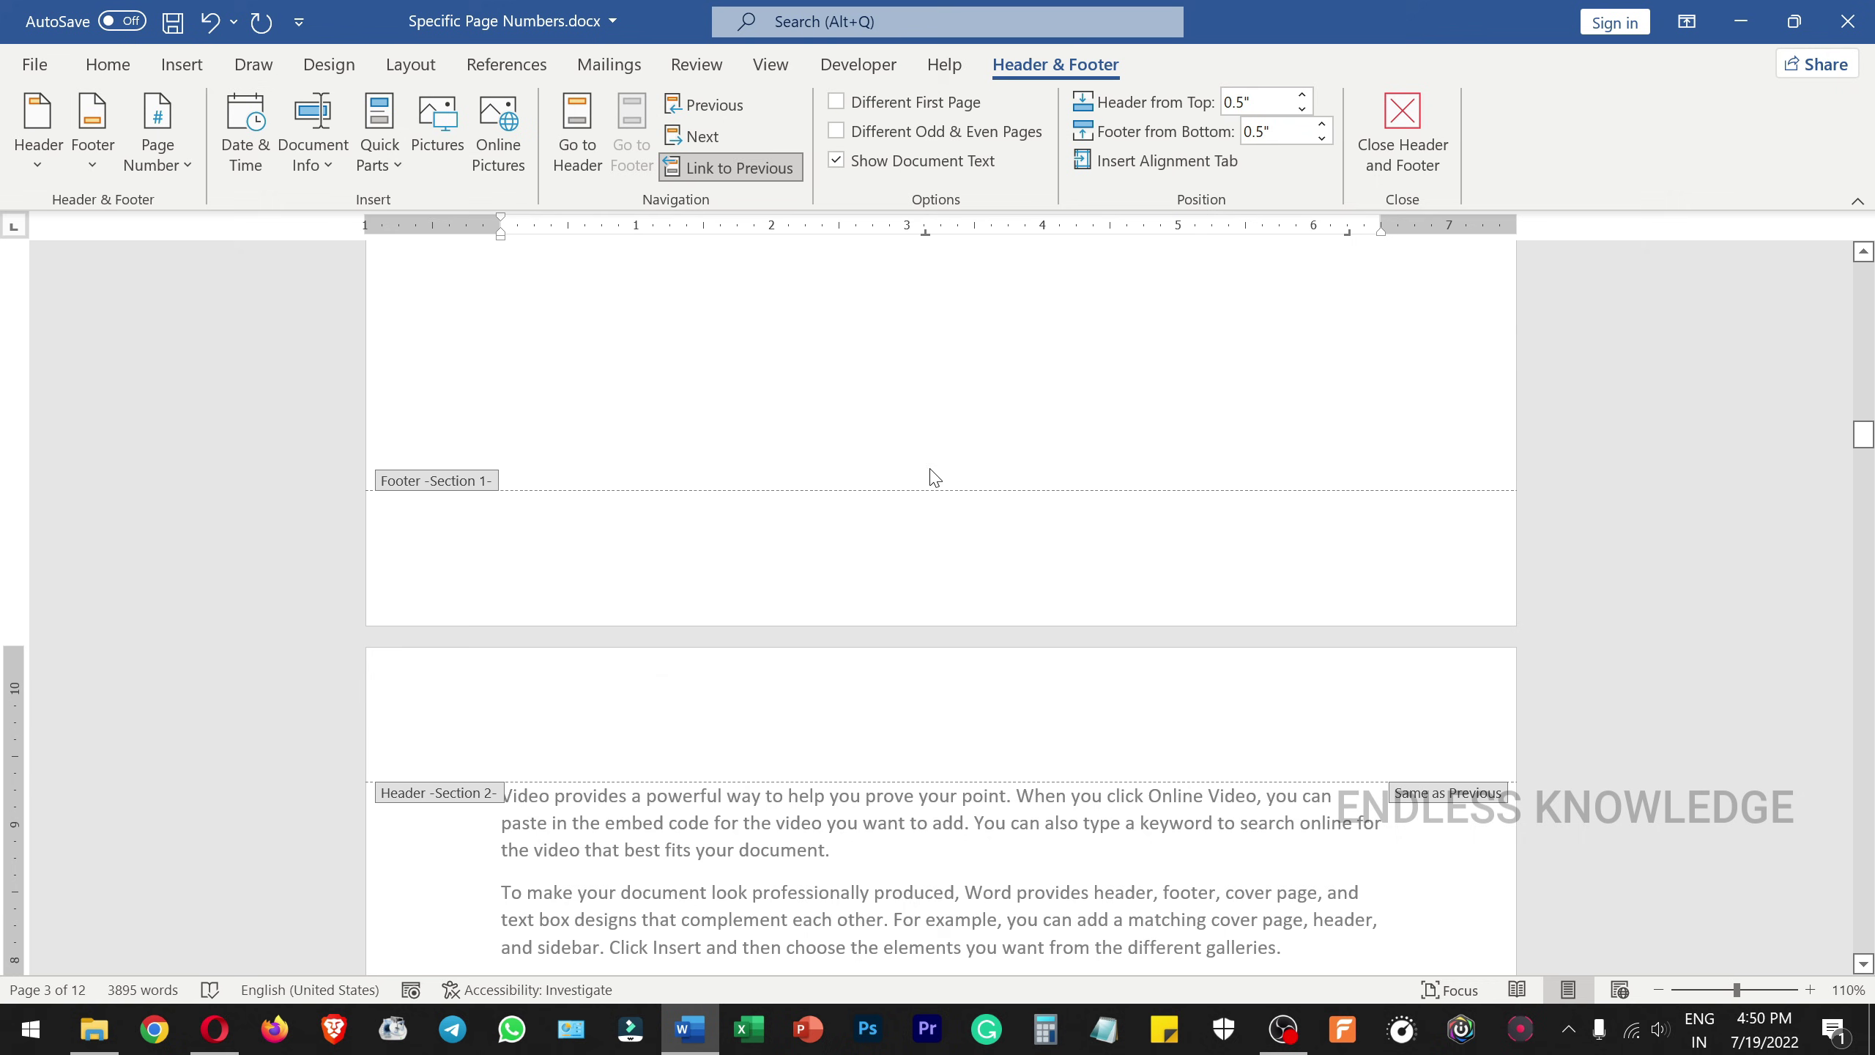
click(735, 169)
Examine the Section 1 and Section 2 footers around the section break for the Same as Previous label.
scroll(989, 545, up, 10)
scroll(981, 591, down, 6)
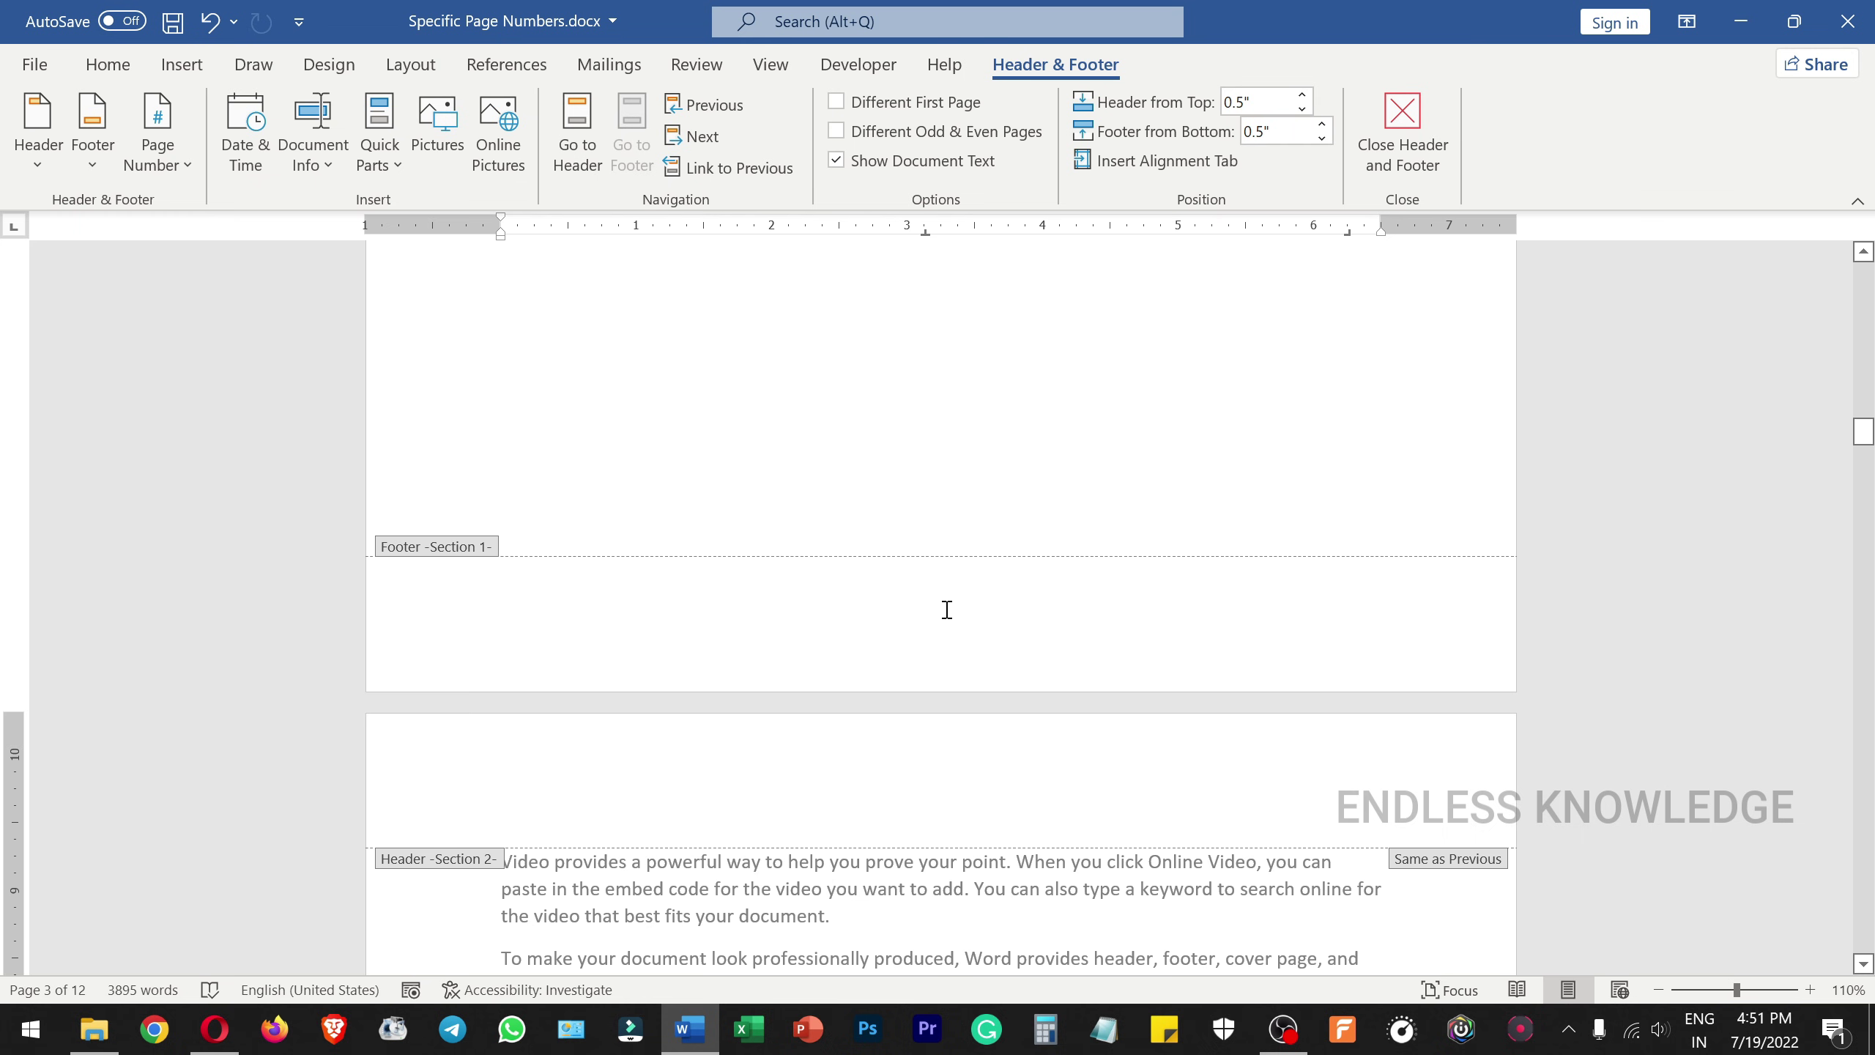
scroll(947, 610, up, 10)
scroll(952, 554, down, 4)
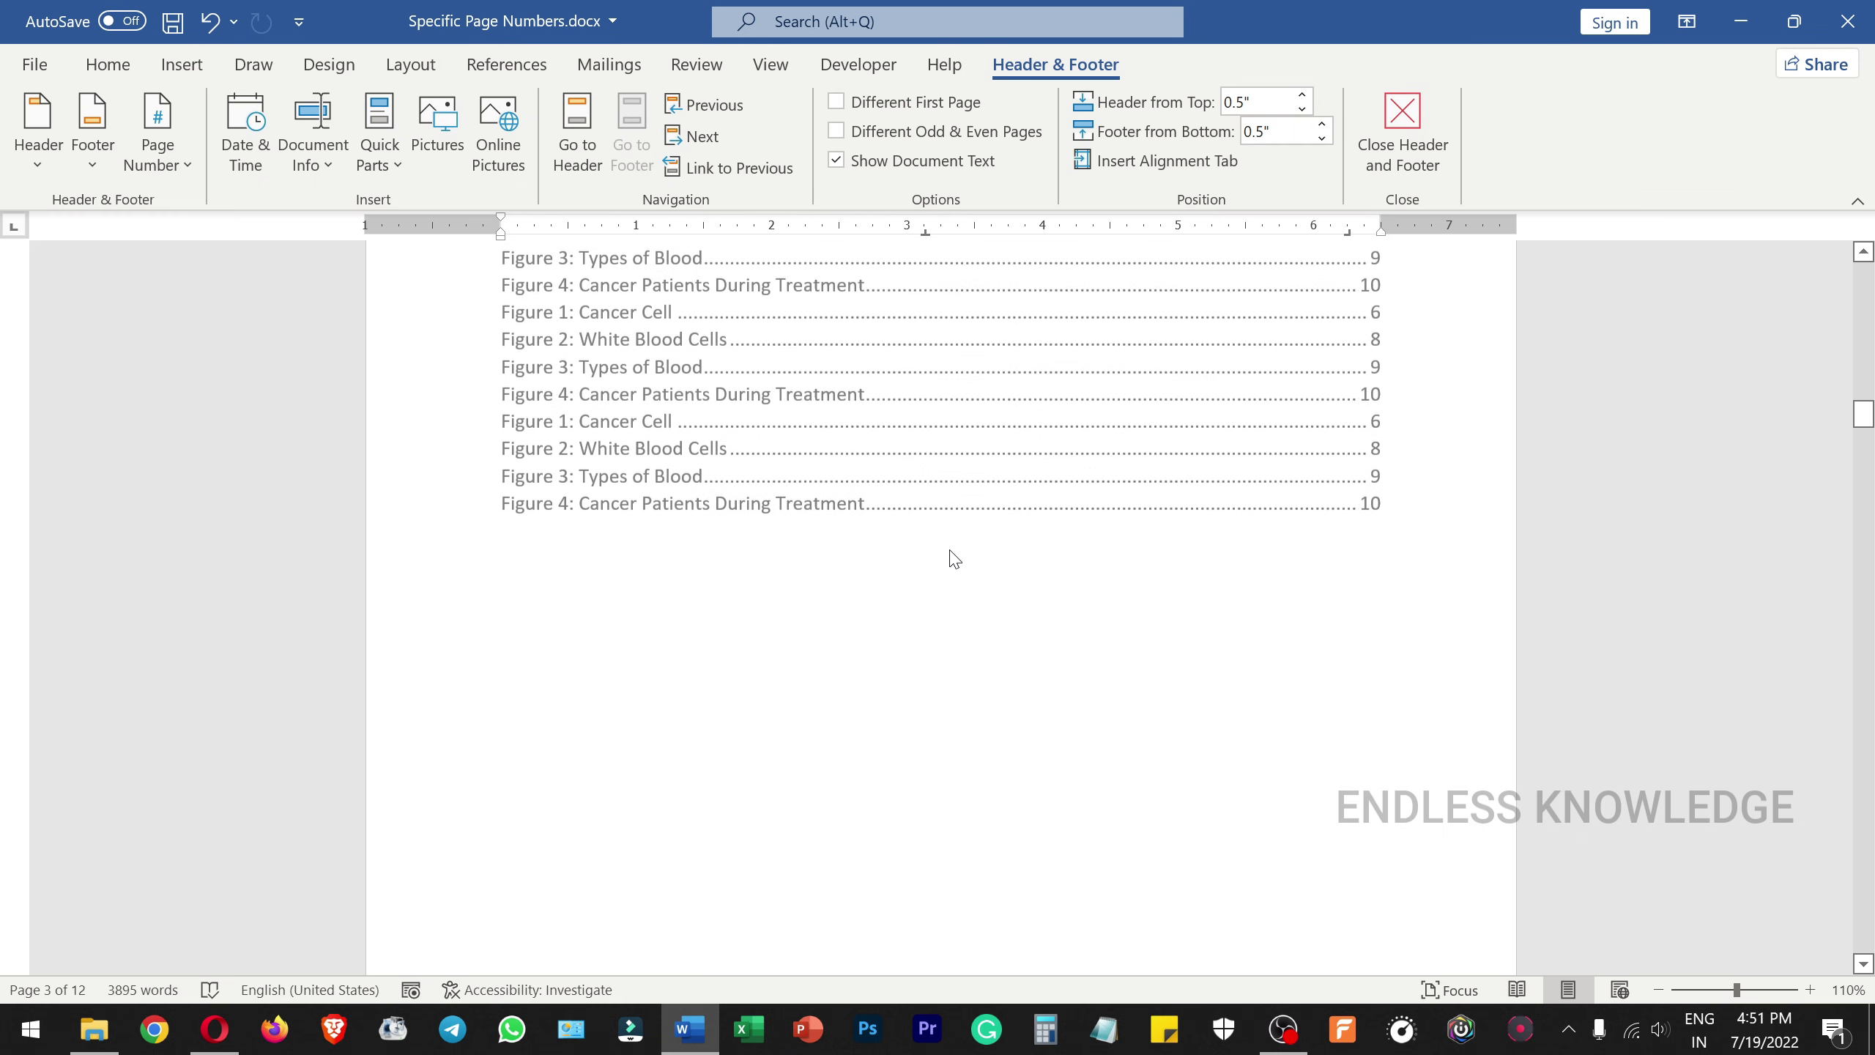
scroll(953, 568, down, 10)
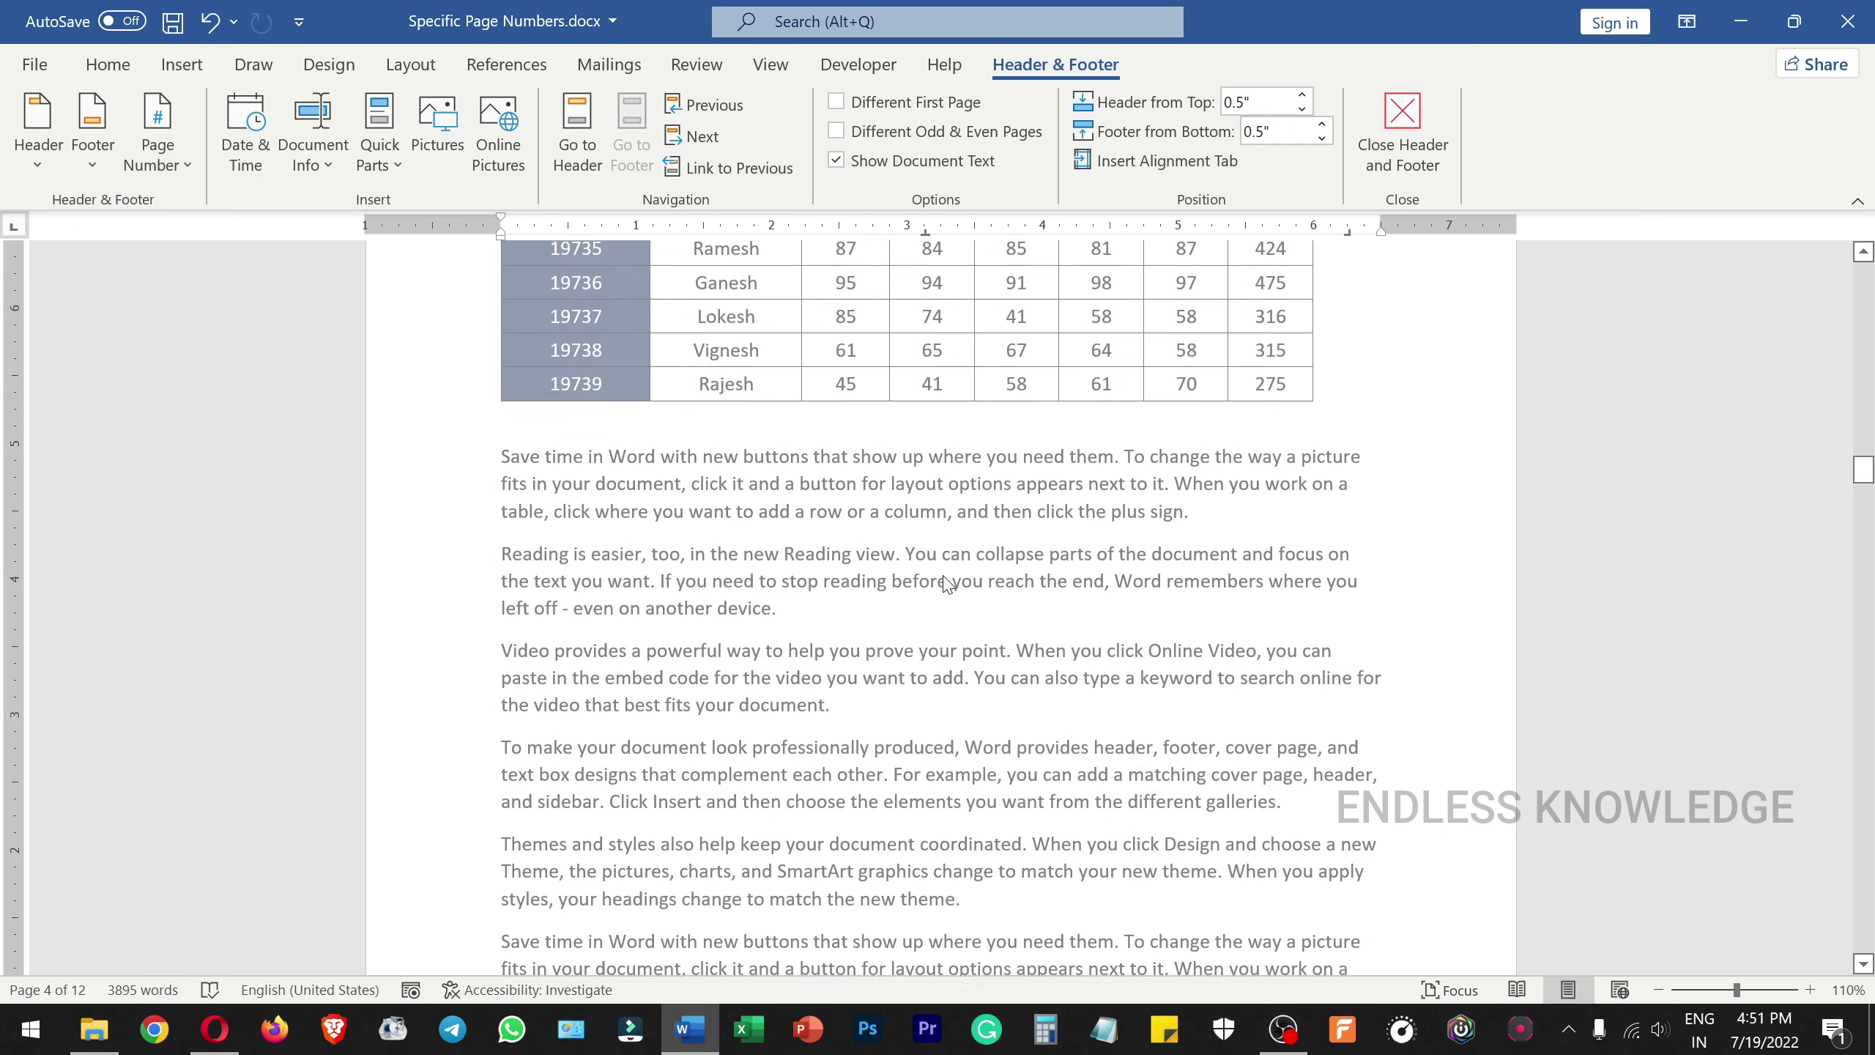
scroll(1006, 508, down, 7)
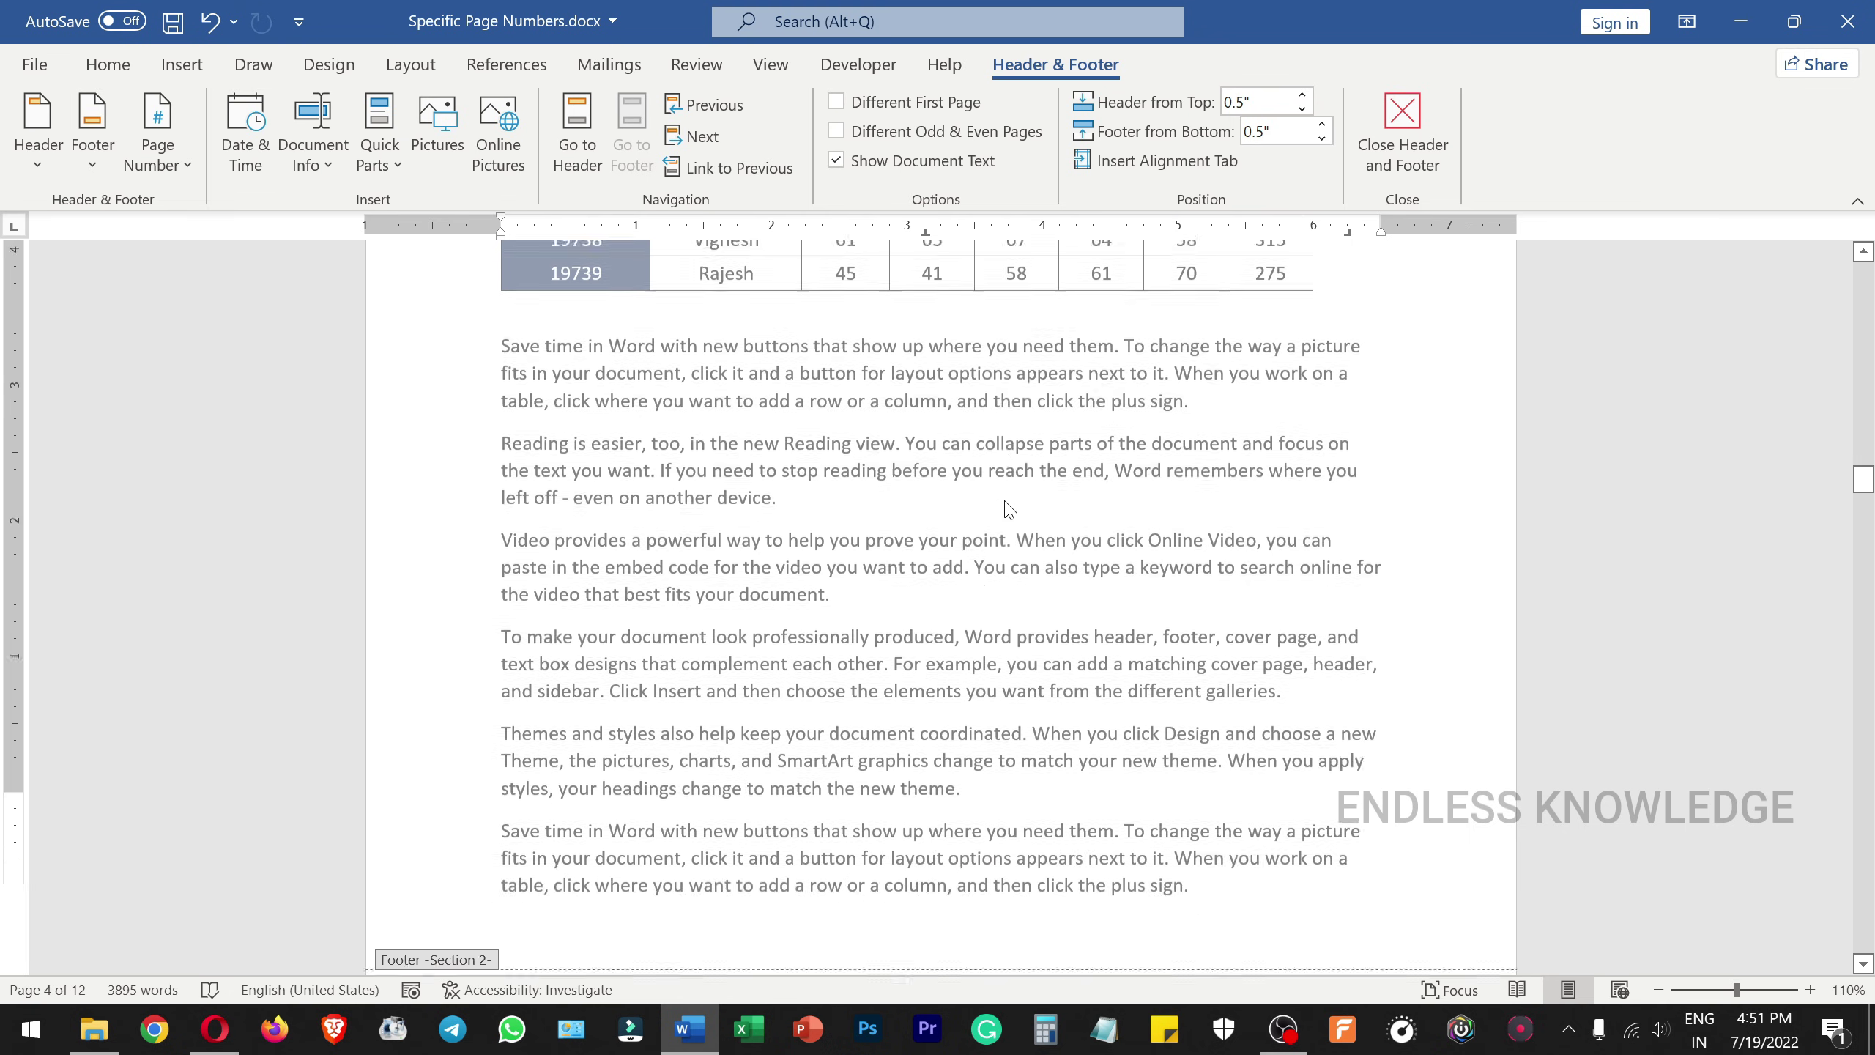
scroll(995, 559, up, 10)
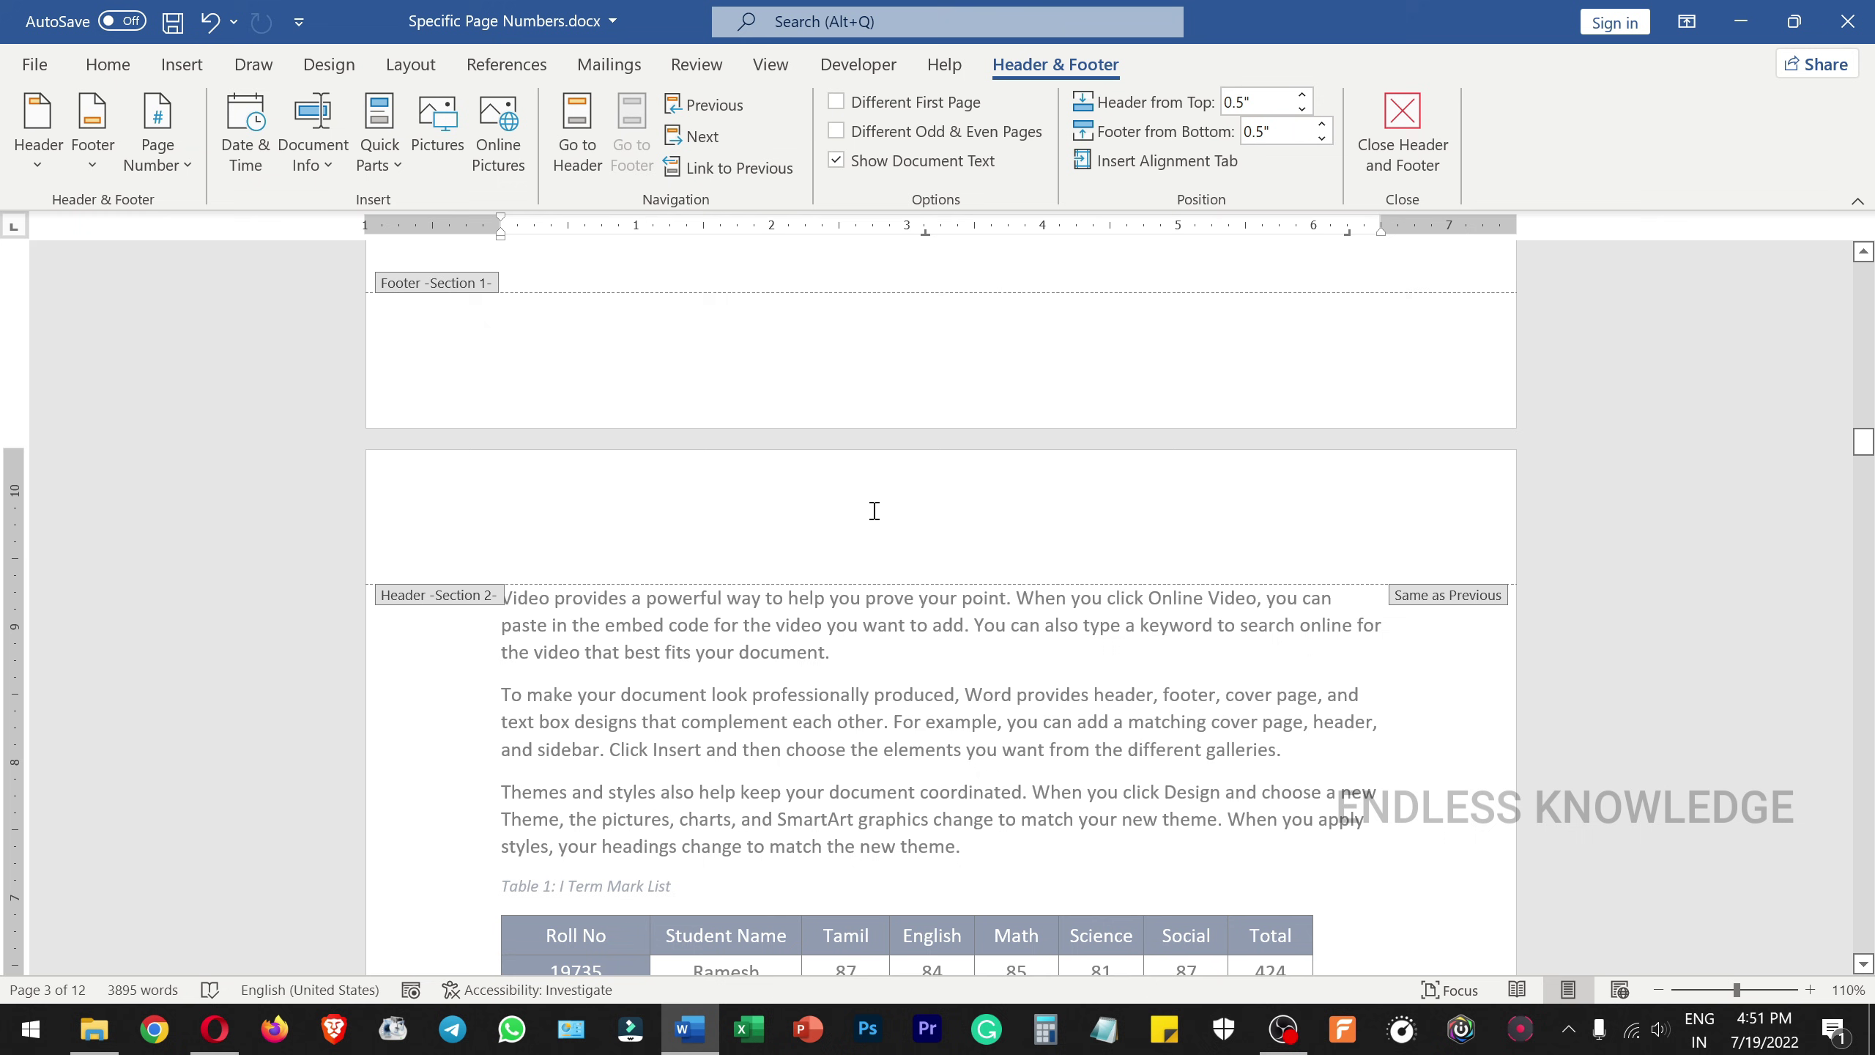
scroll(952, 620, down, 10)
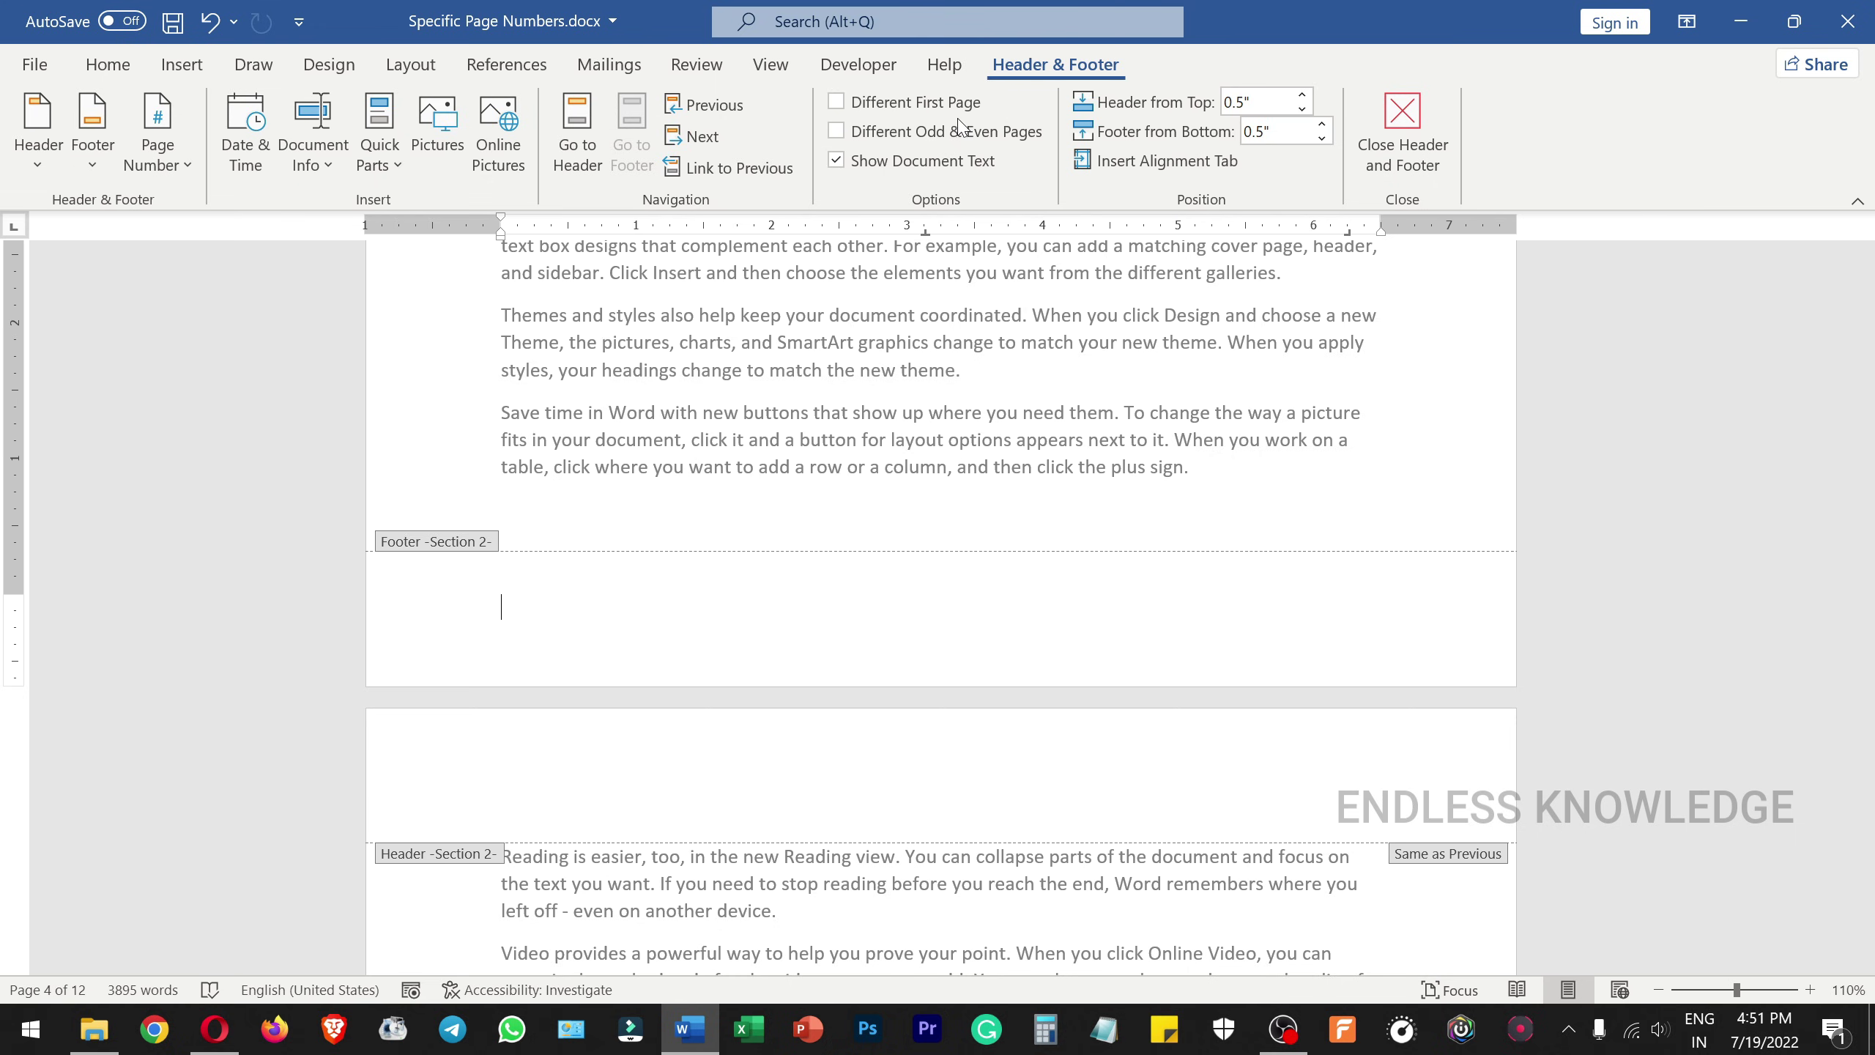
Add a Plain Number 2 page number at the bottom of the page in the unlinked Section 2 footer.
click(184, 167)
mouse_move(264, 284)
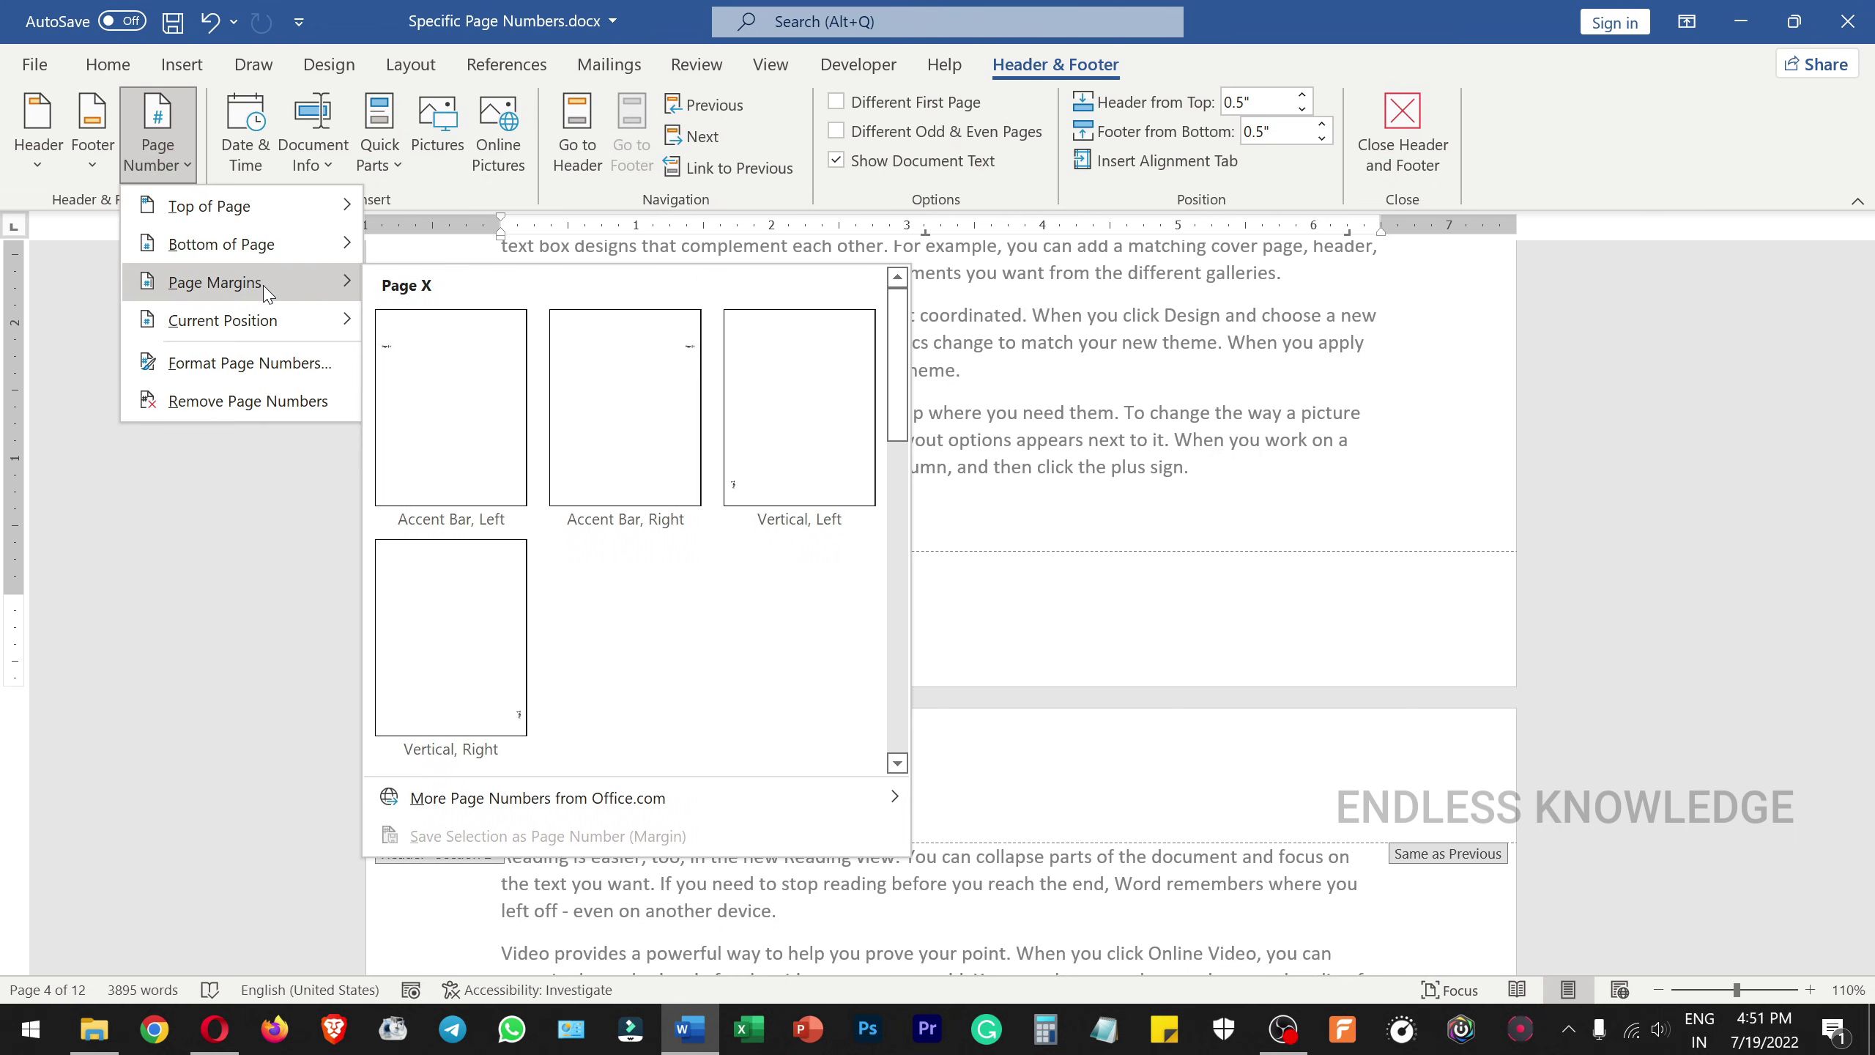
mouse_move(221, 244)
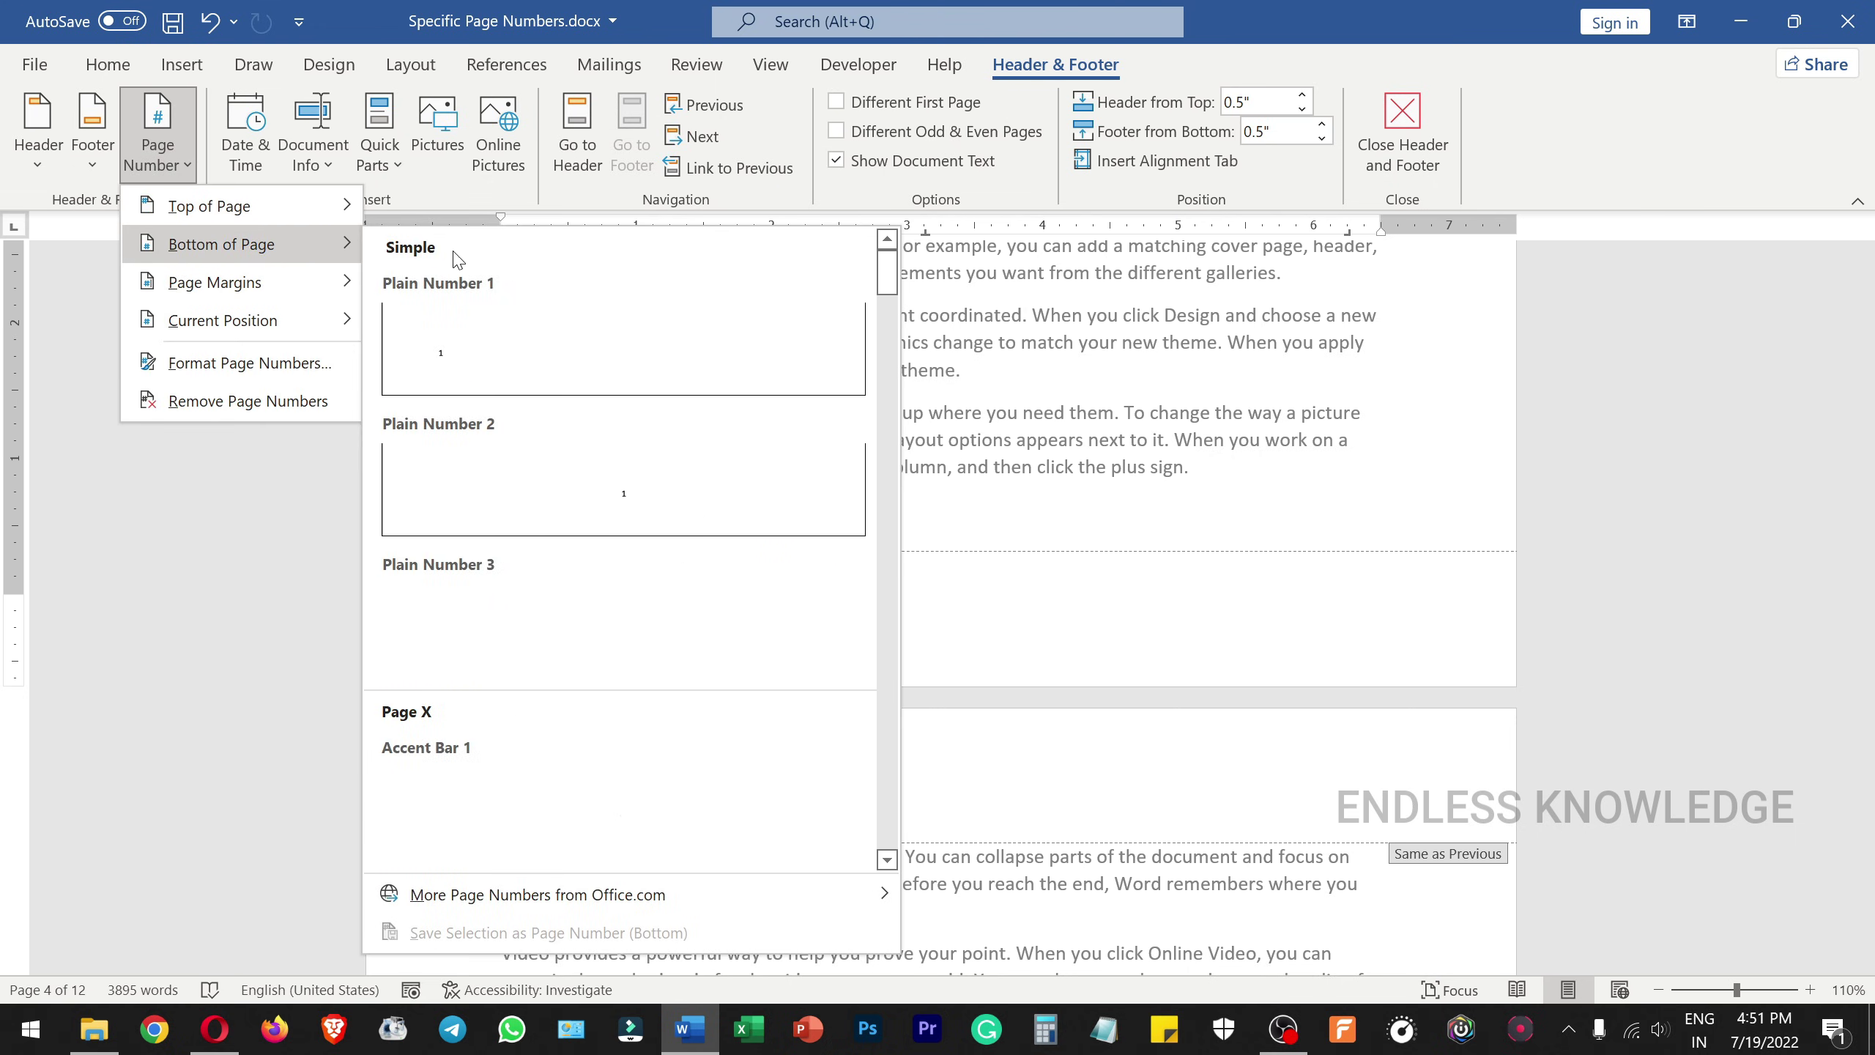
click(624, 491)
Check the footers of the Section 2 pages and the Section 1 pages for page numbers.
scroll(959, 591, down, 4)
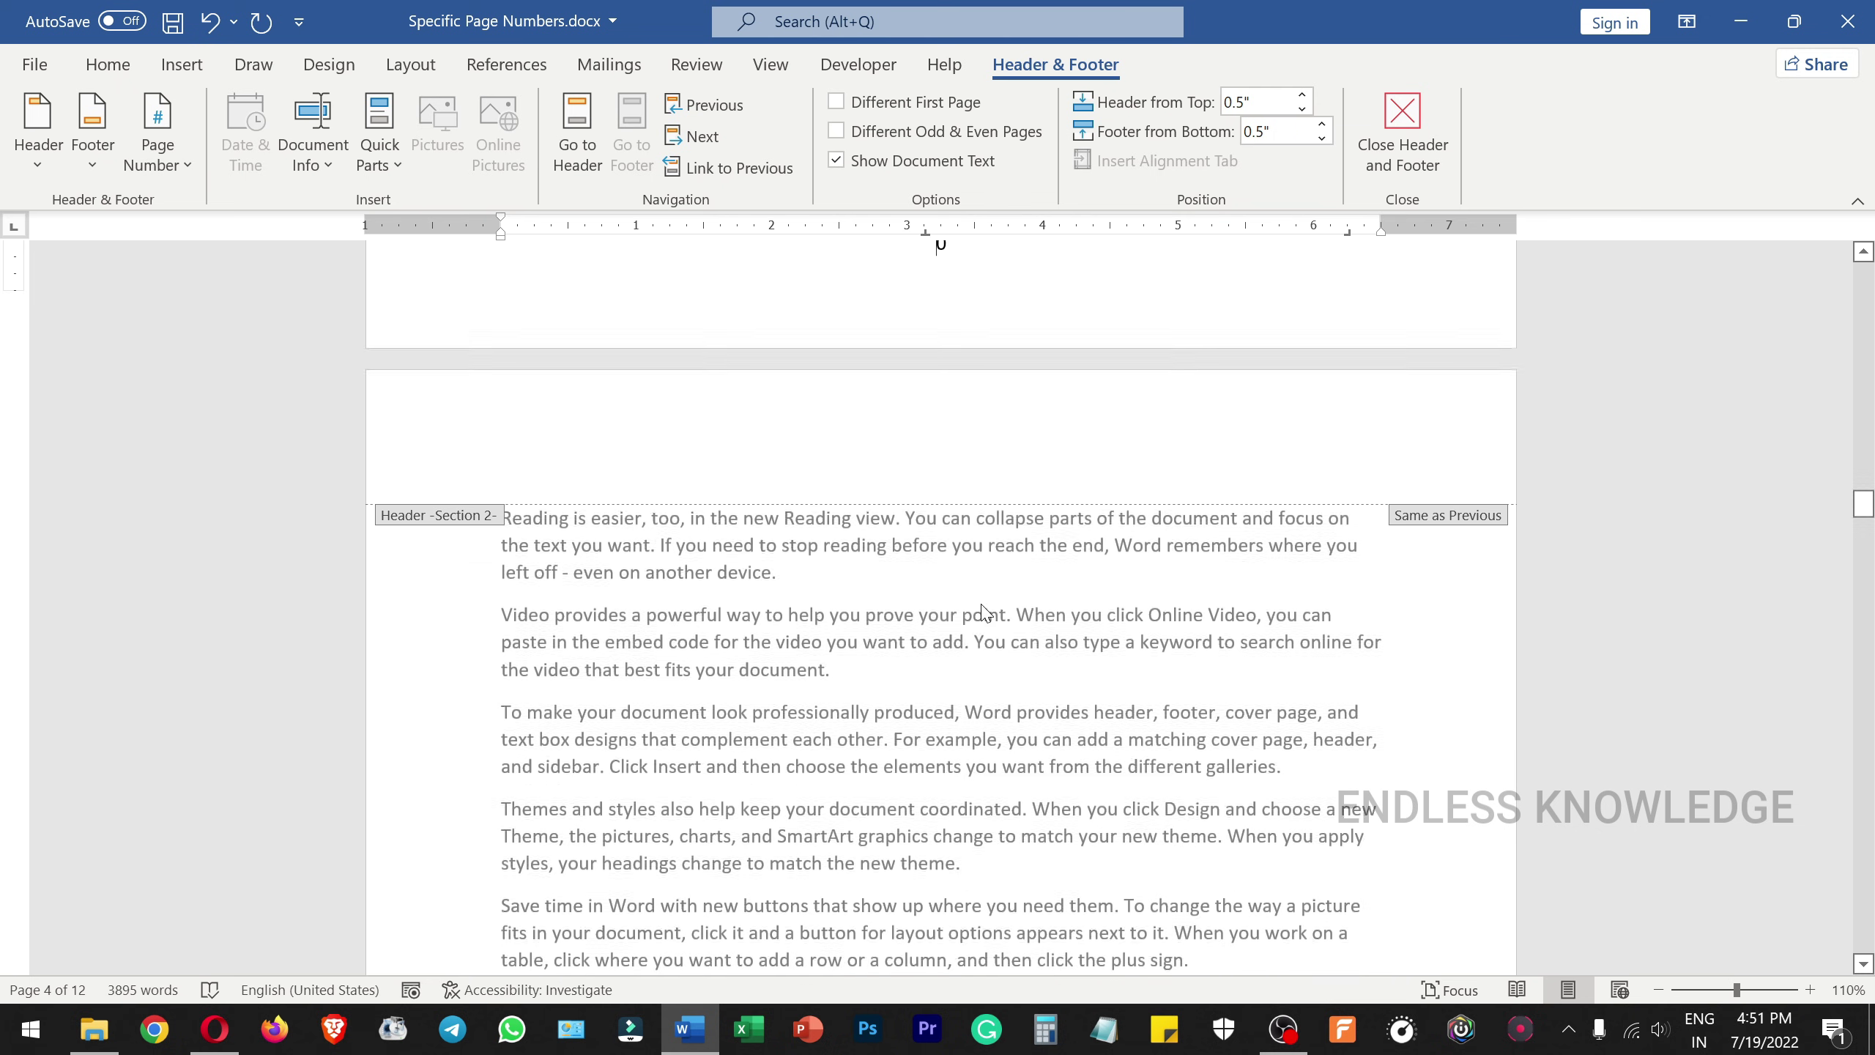
scroll(833, 595, up, 2)
scroll(945, 591, down, 15)
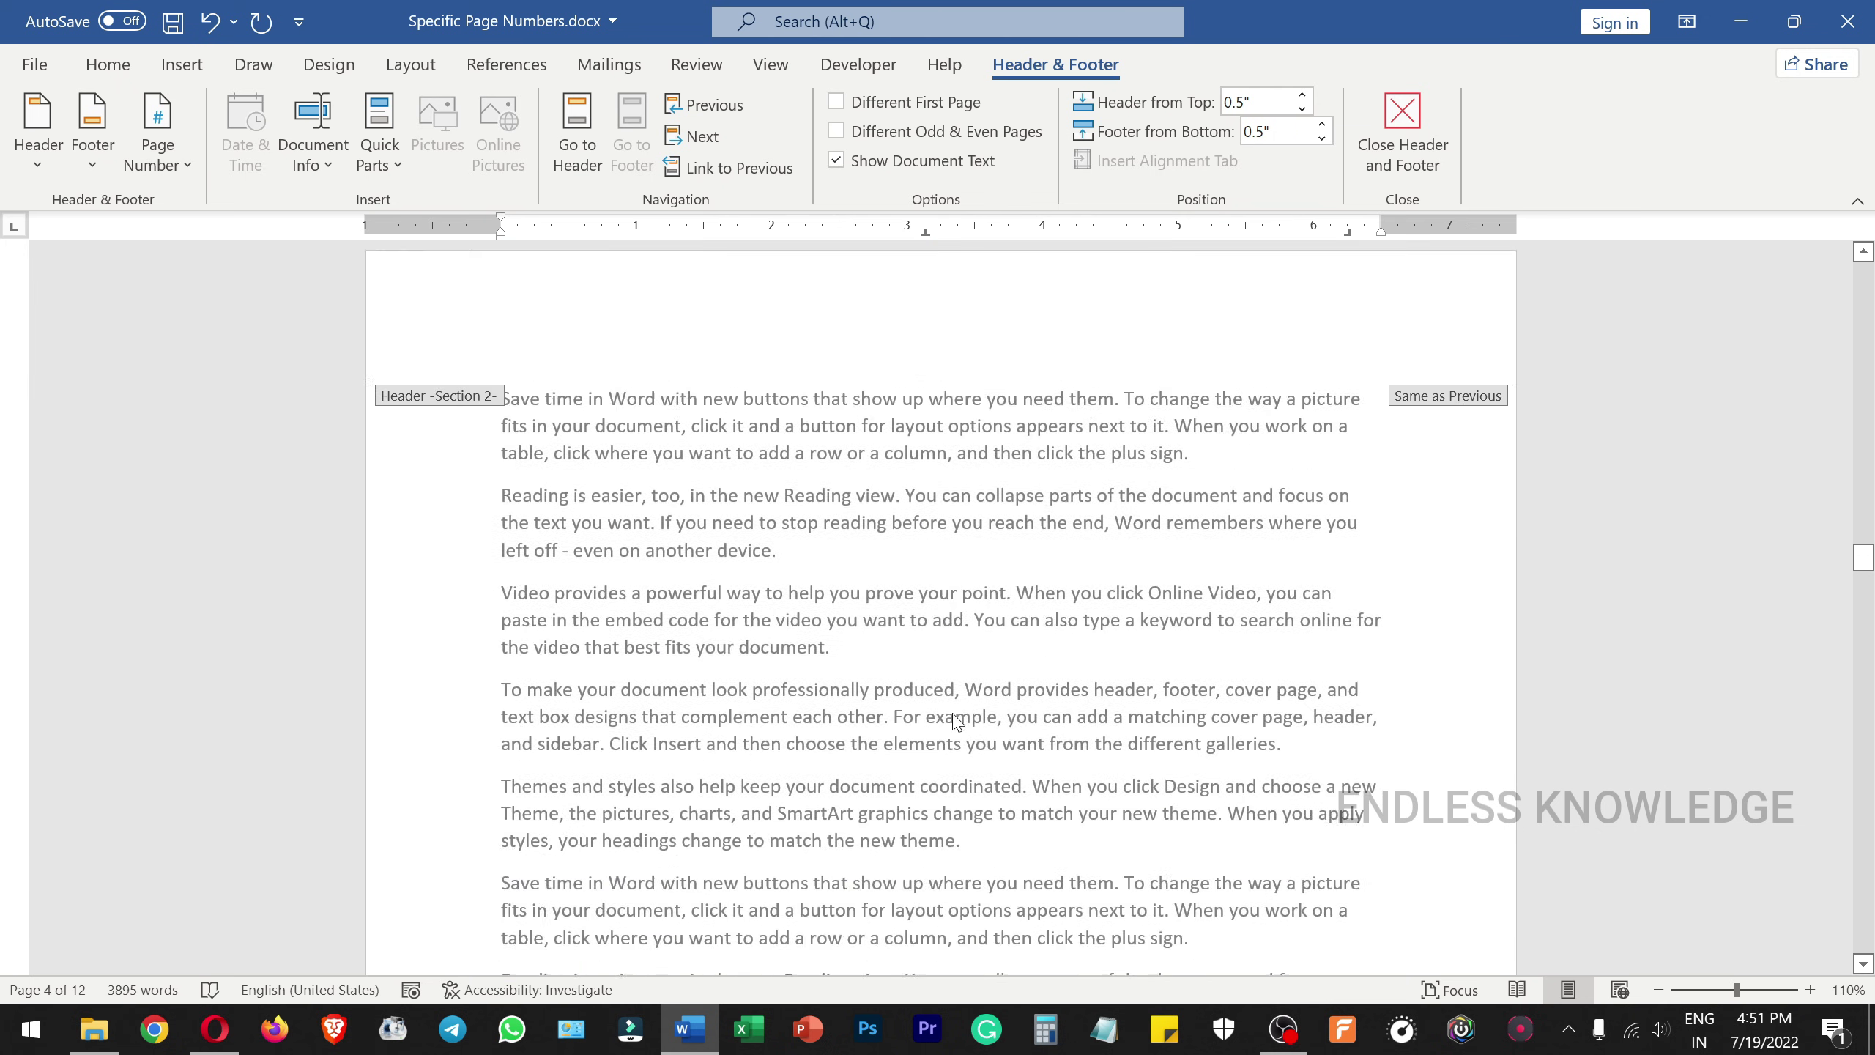
scroll(938, 738, up, 6)
scroll(938, 702, down, 6)
scroll(939, 653, up, 3)
scroll(938, 653, up, 15)
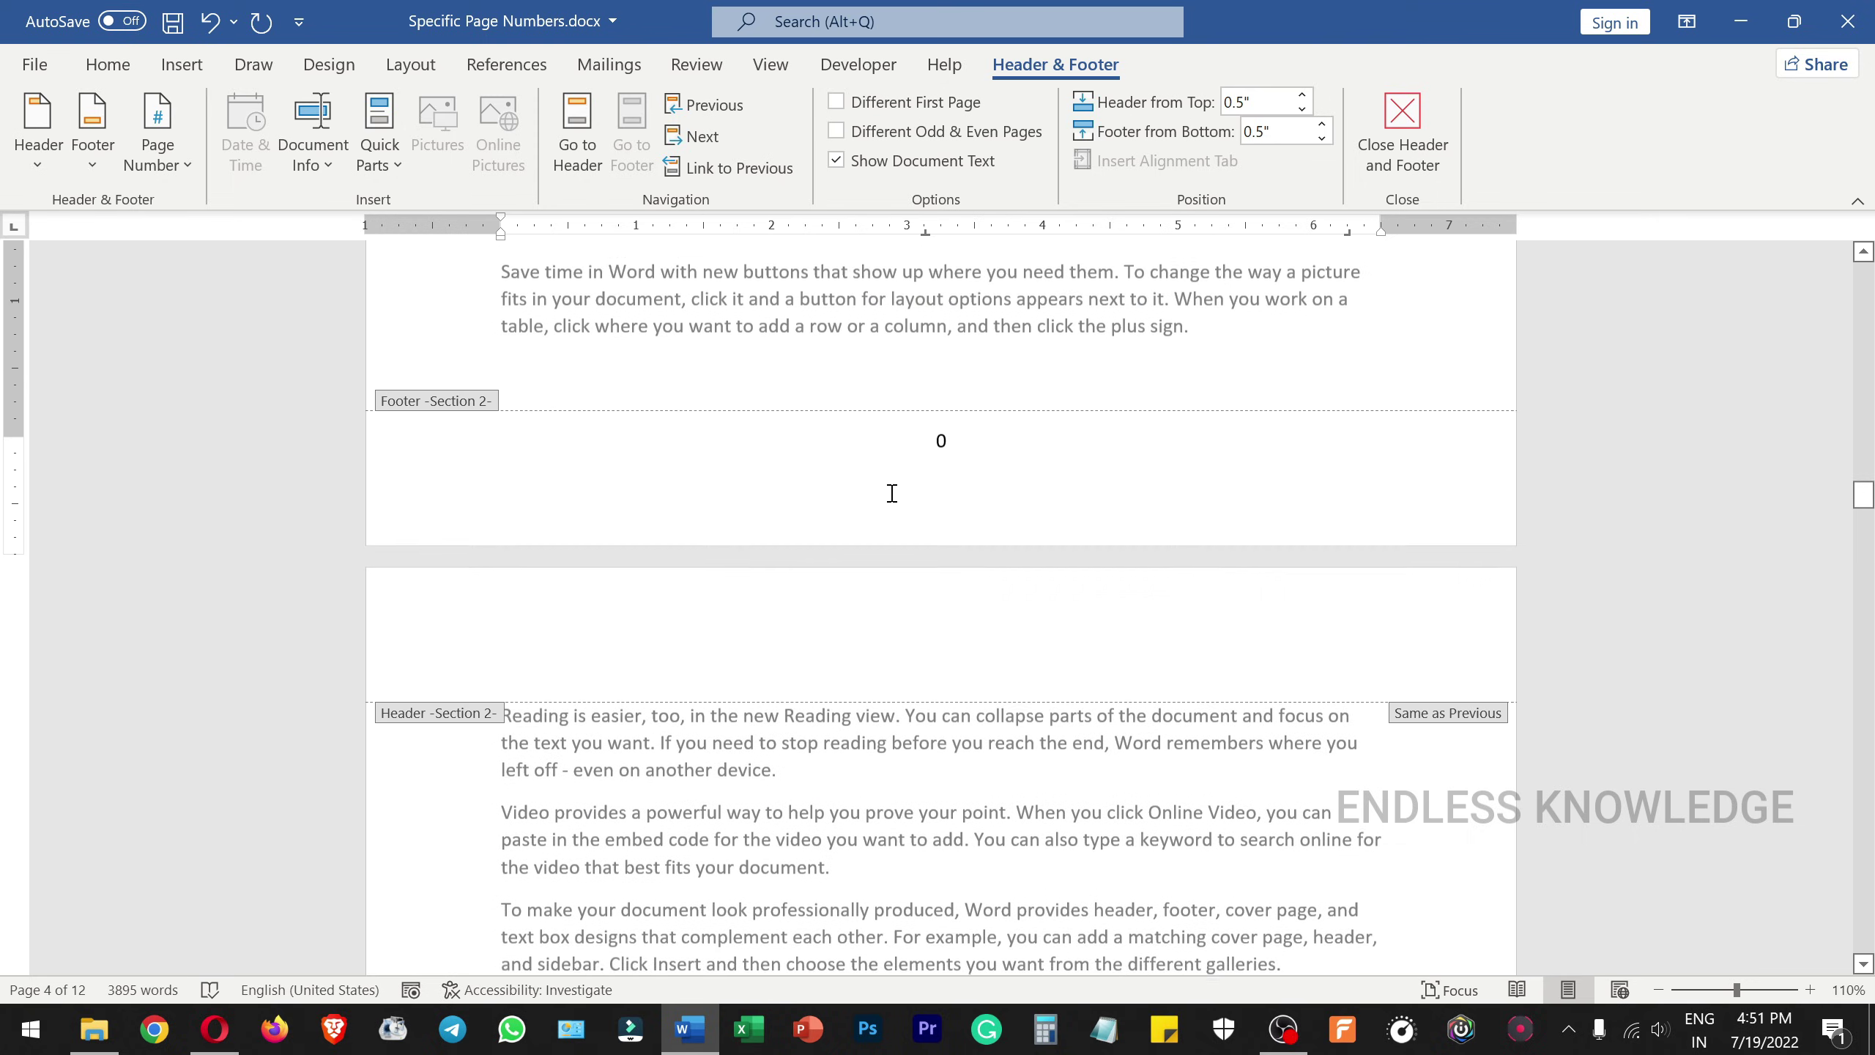
scroll(885, 660, up, 15)
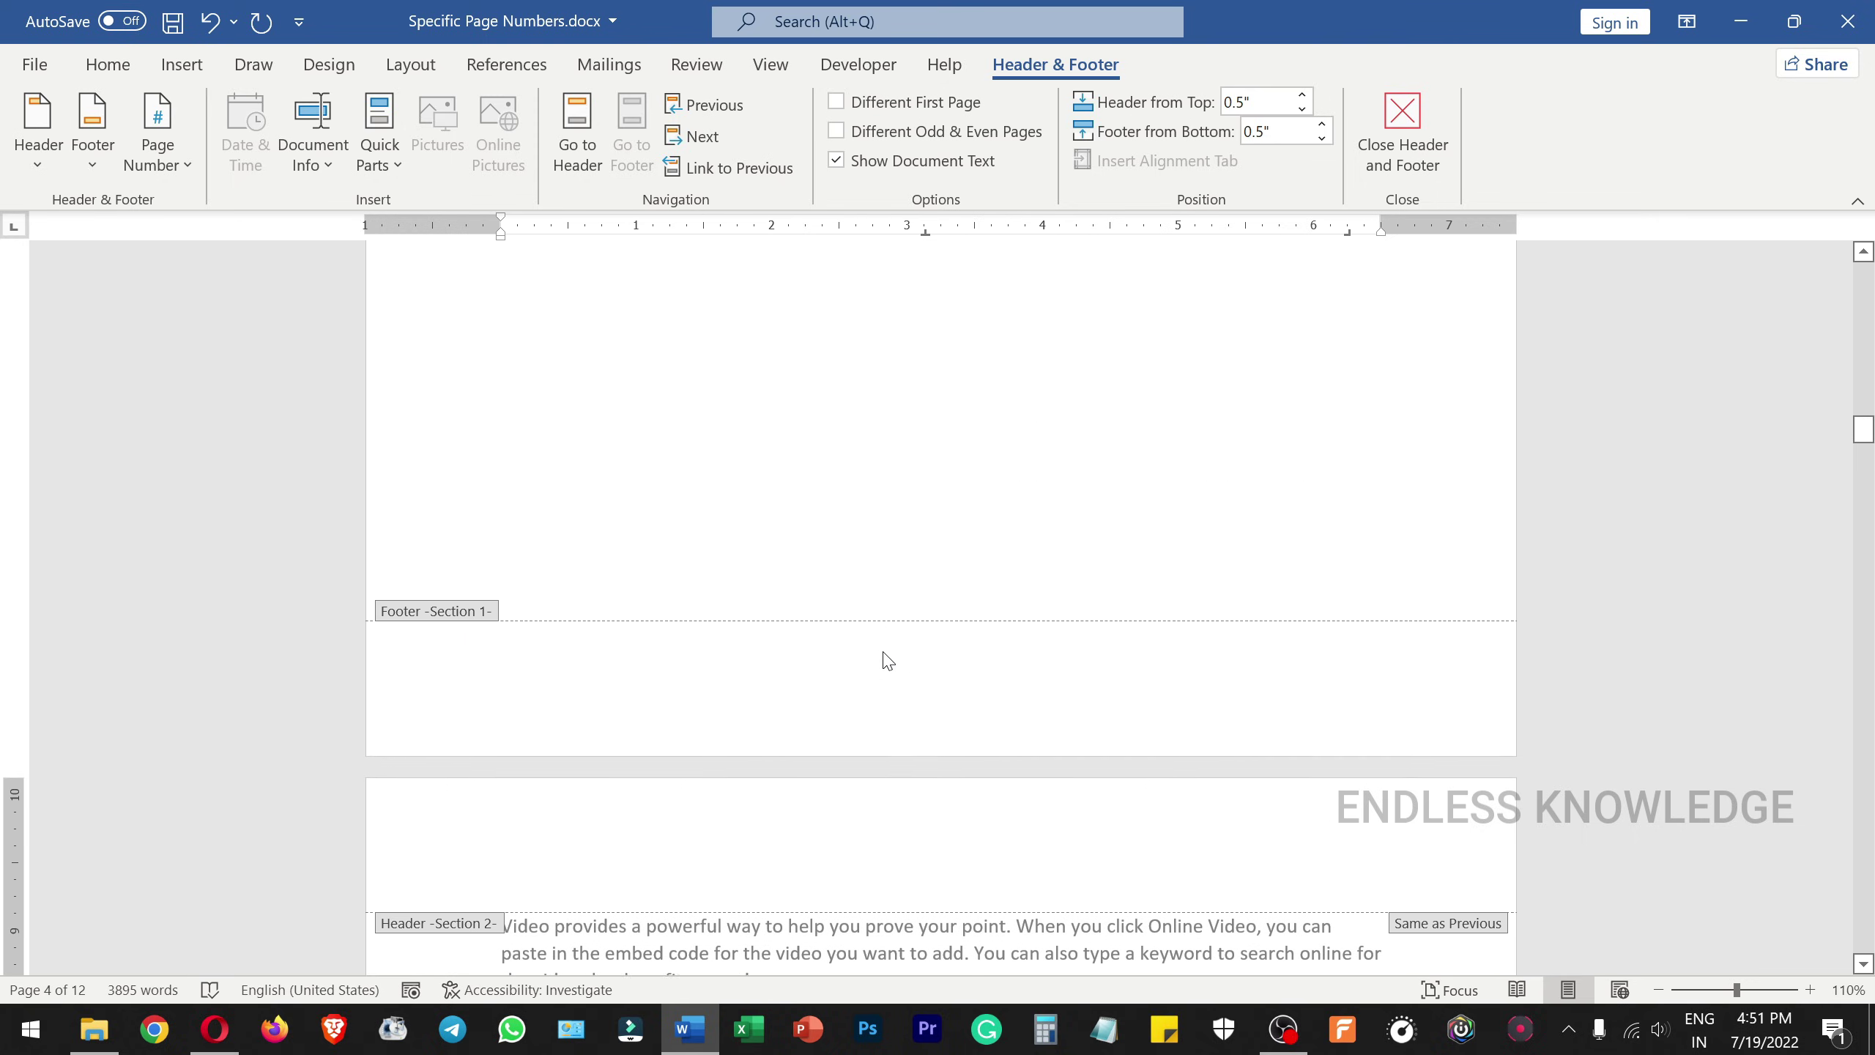
scroll(966, 627, up, 12)
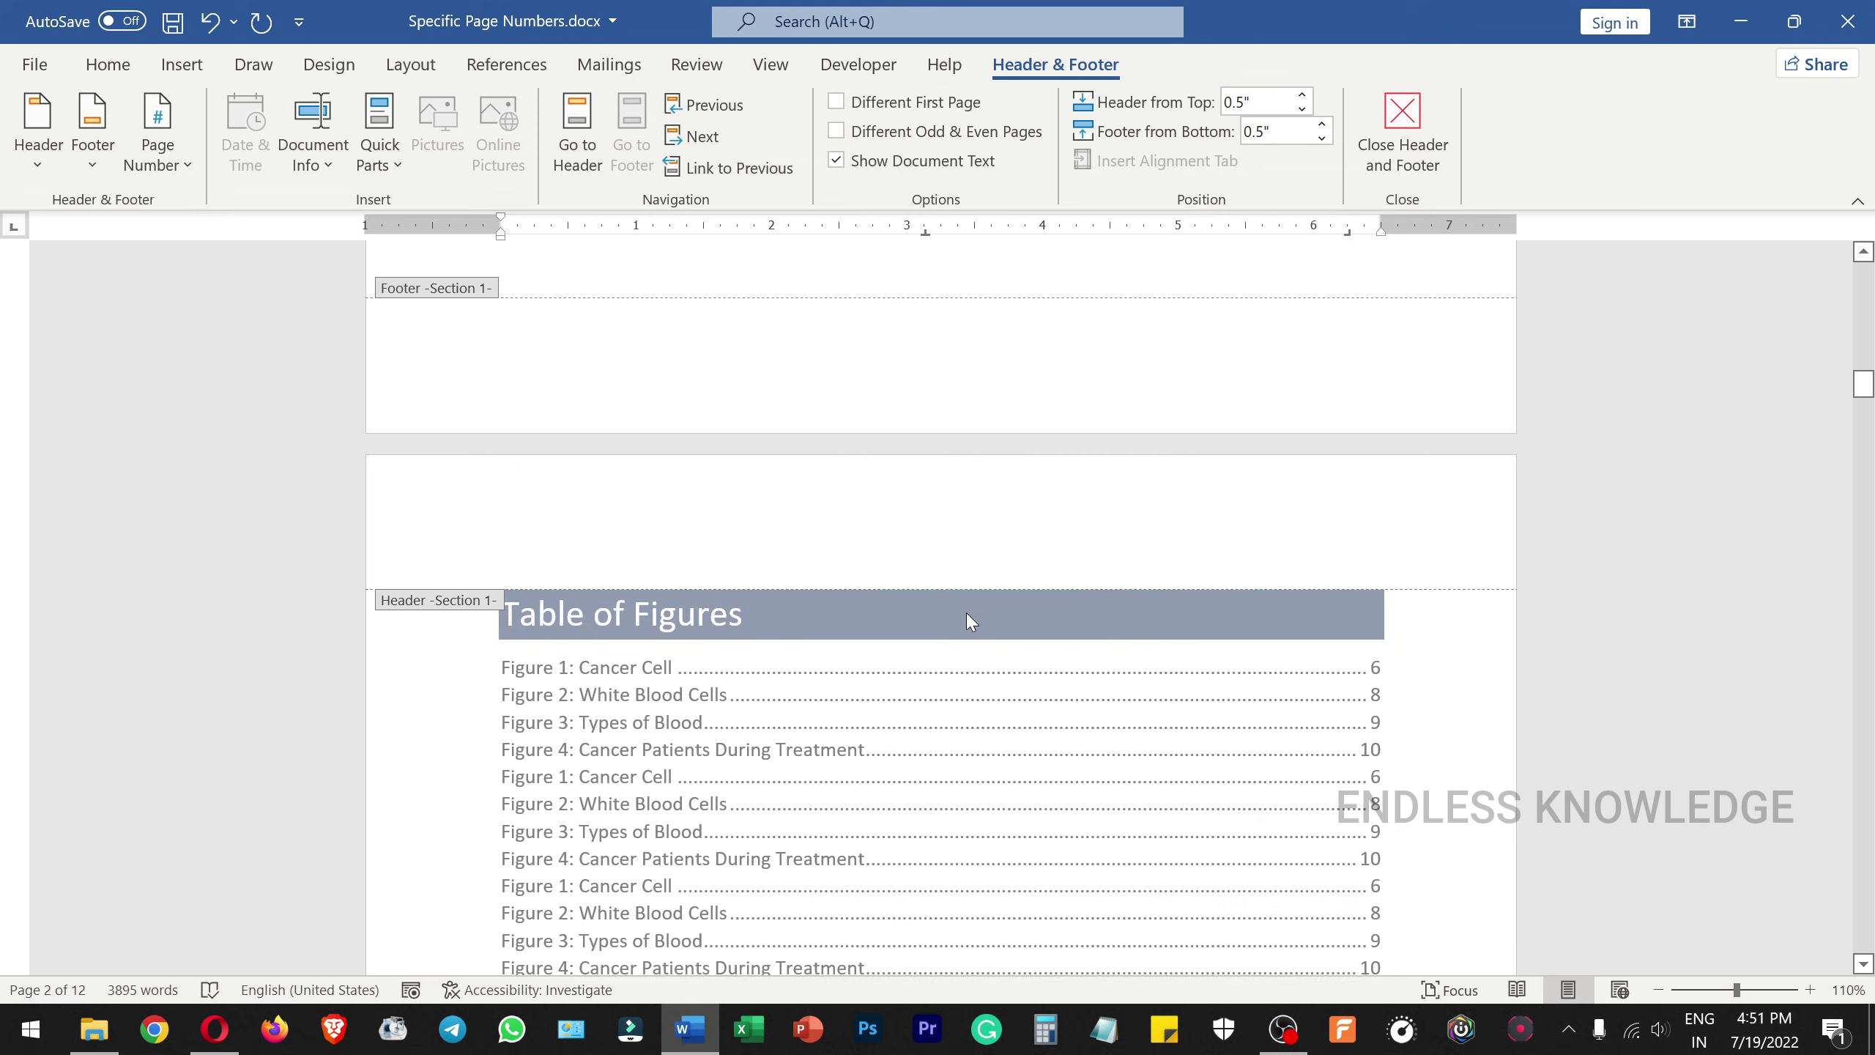
scroll(946, 647, down, 12)
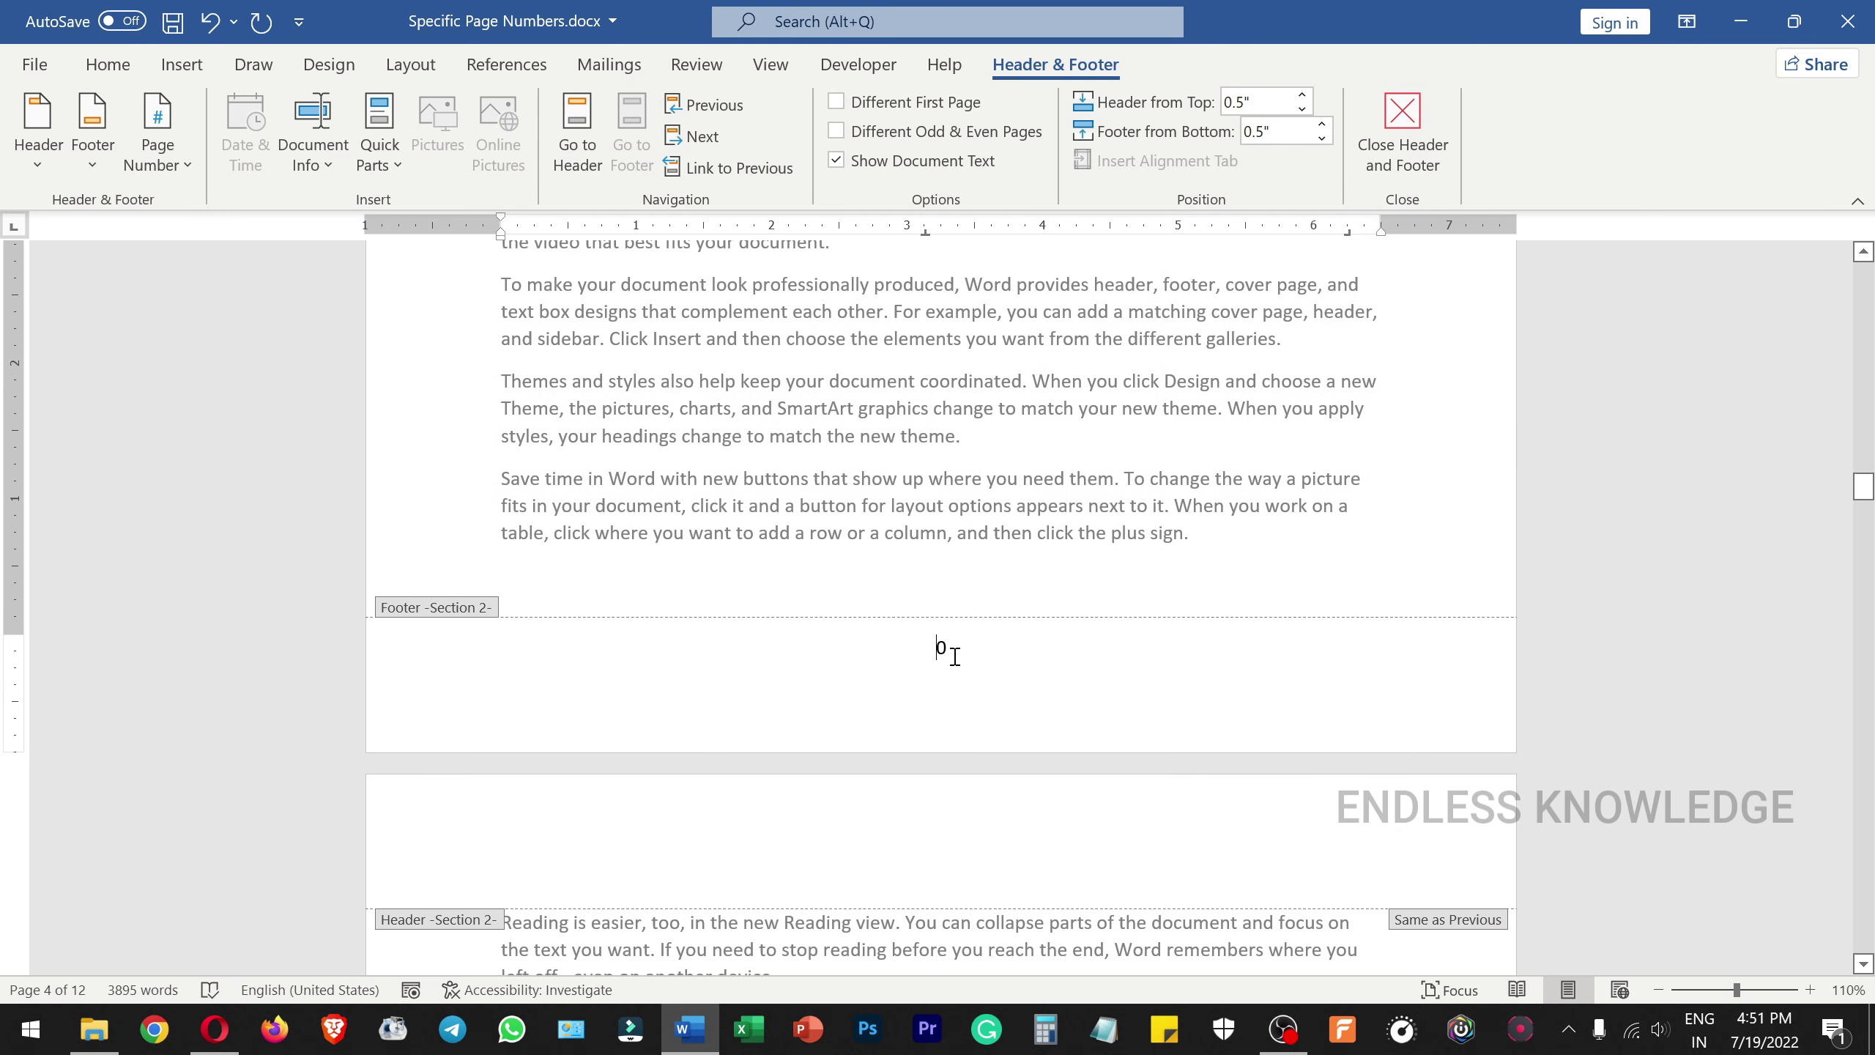
Set the Section 2 page numbering to start at 1, keeping the 1, 2, 3, ... number format.
click(158, 148)
click(267, 364)
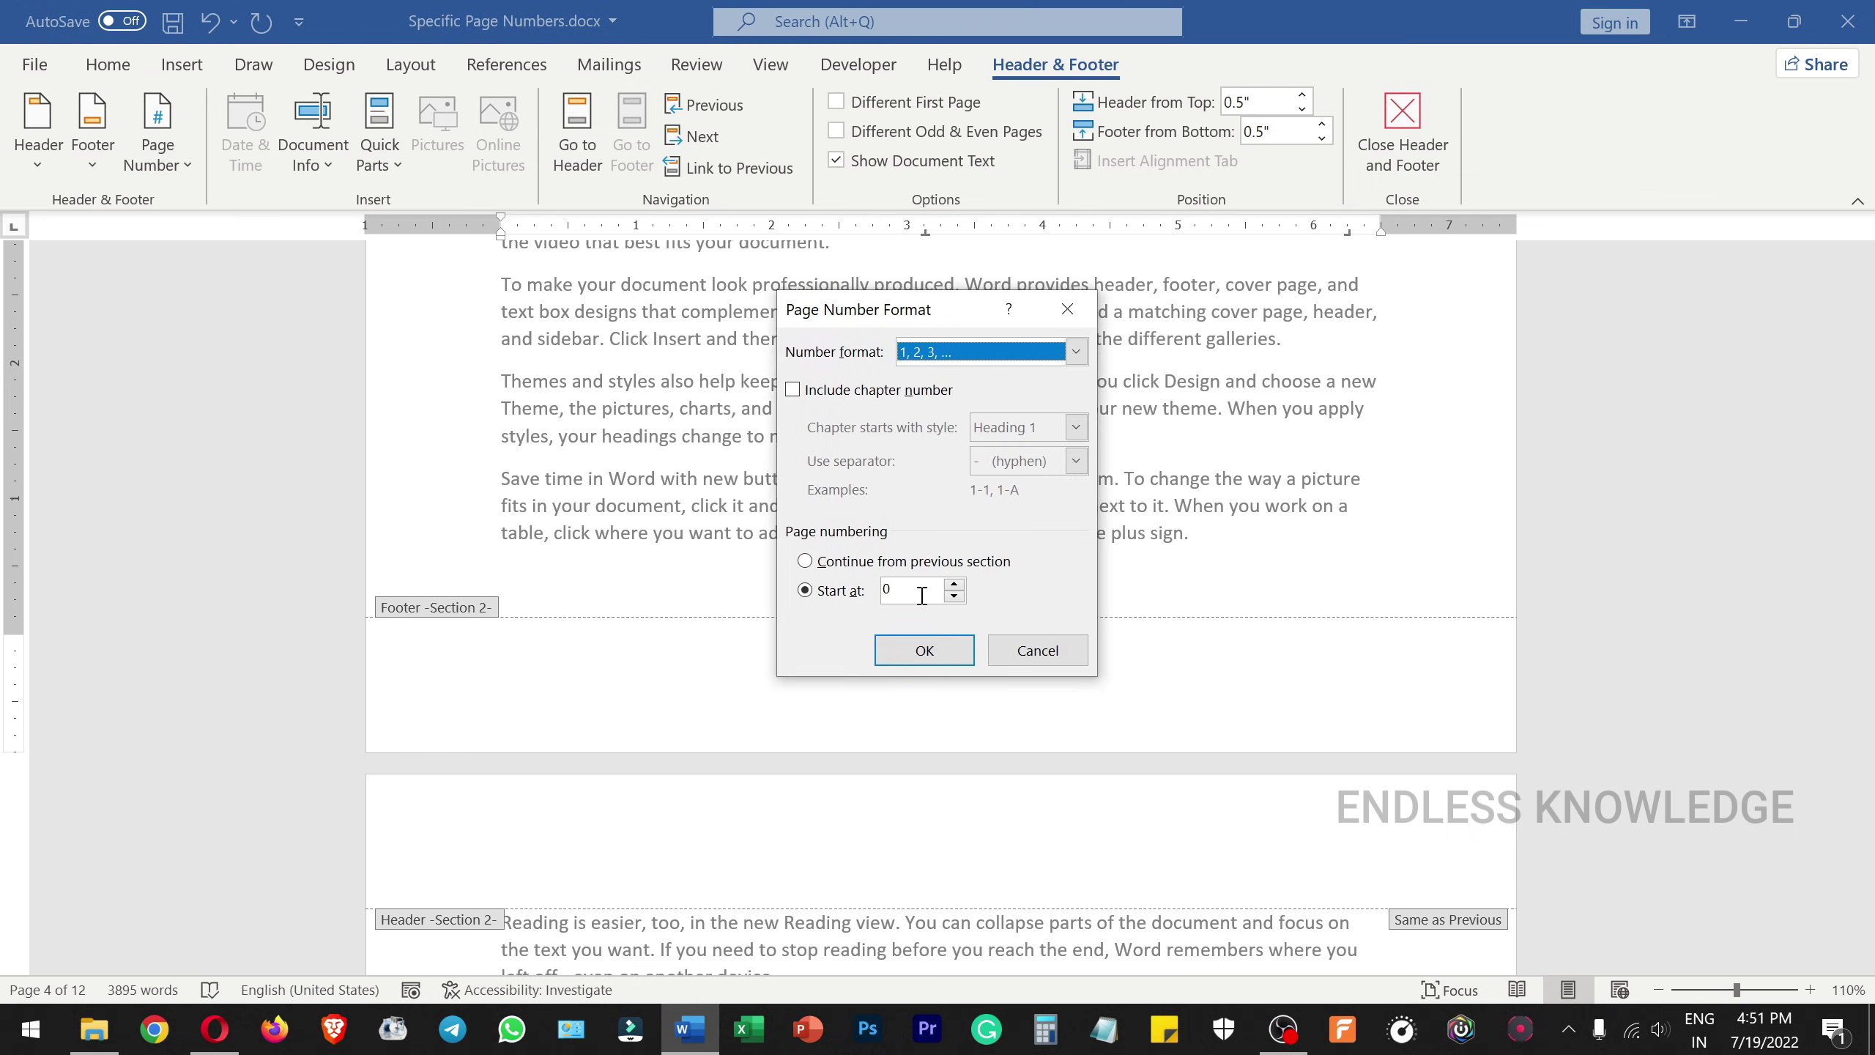
click(954, 586)
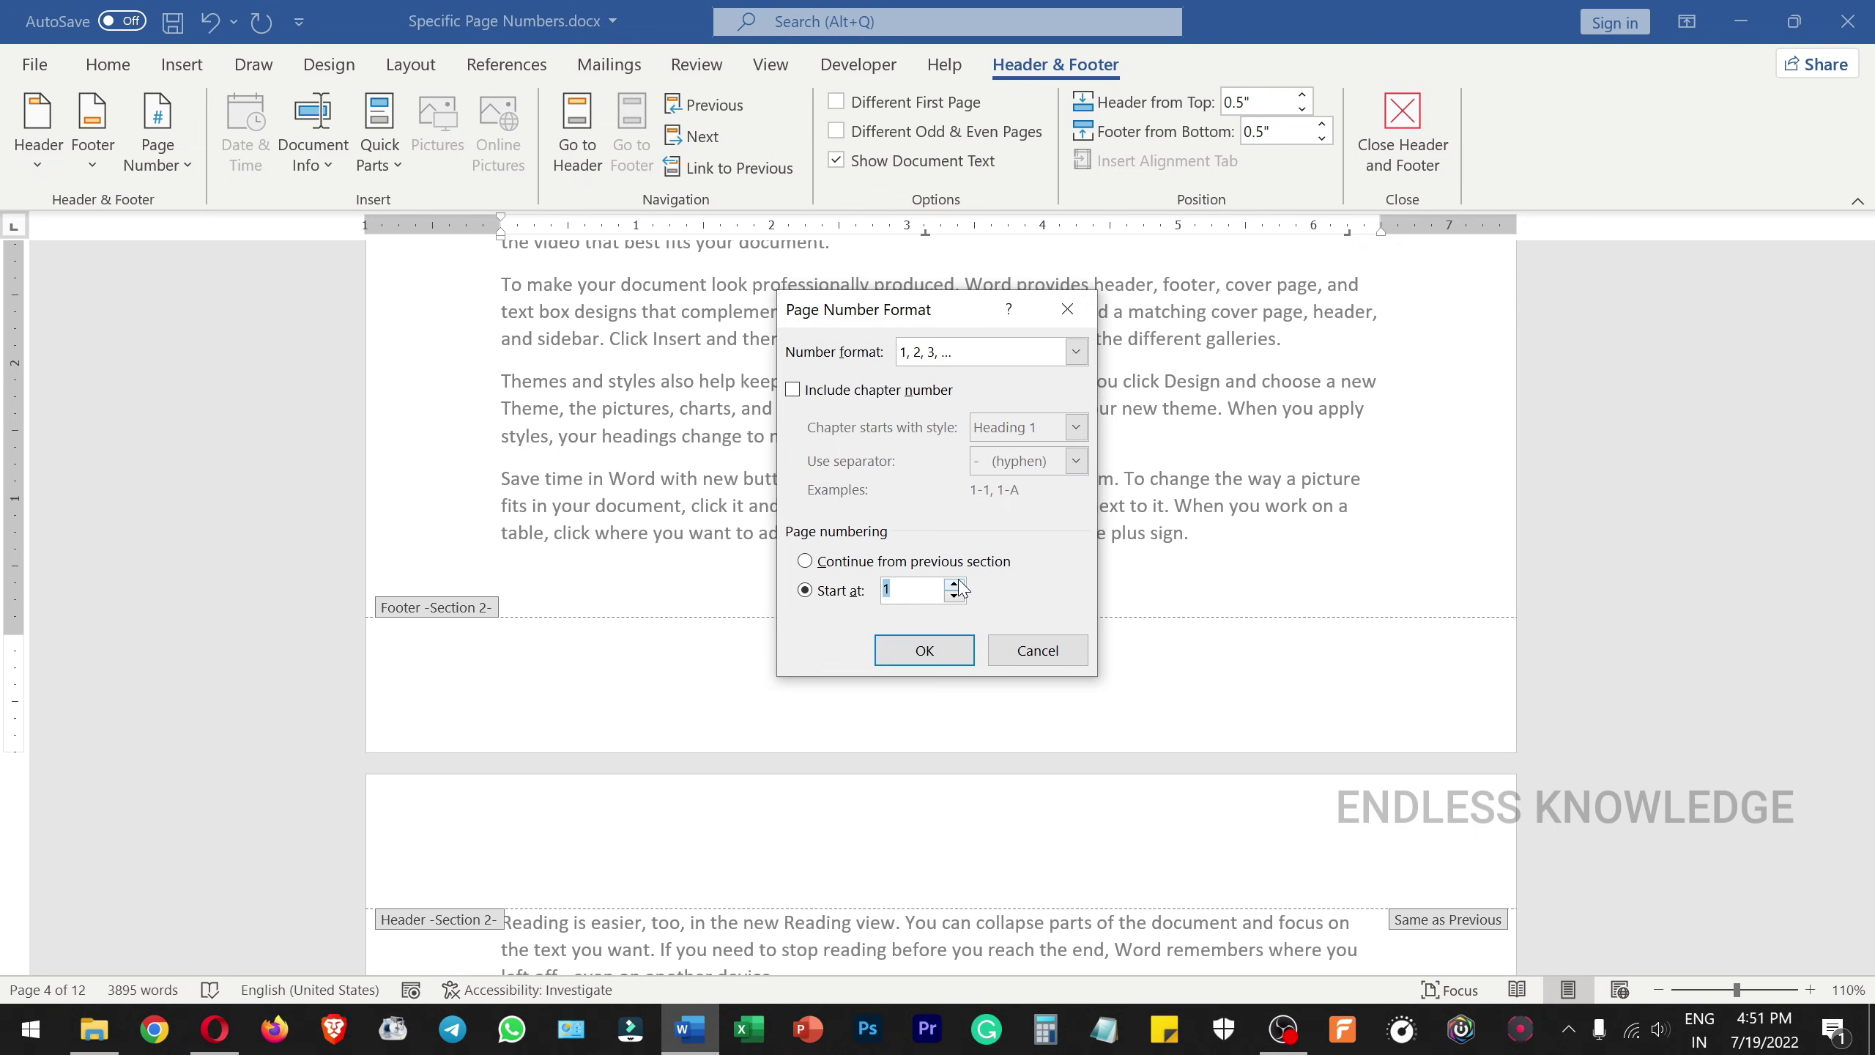
click(1075, 352)
click(842, 461)
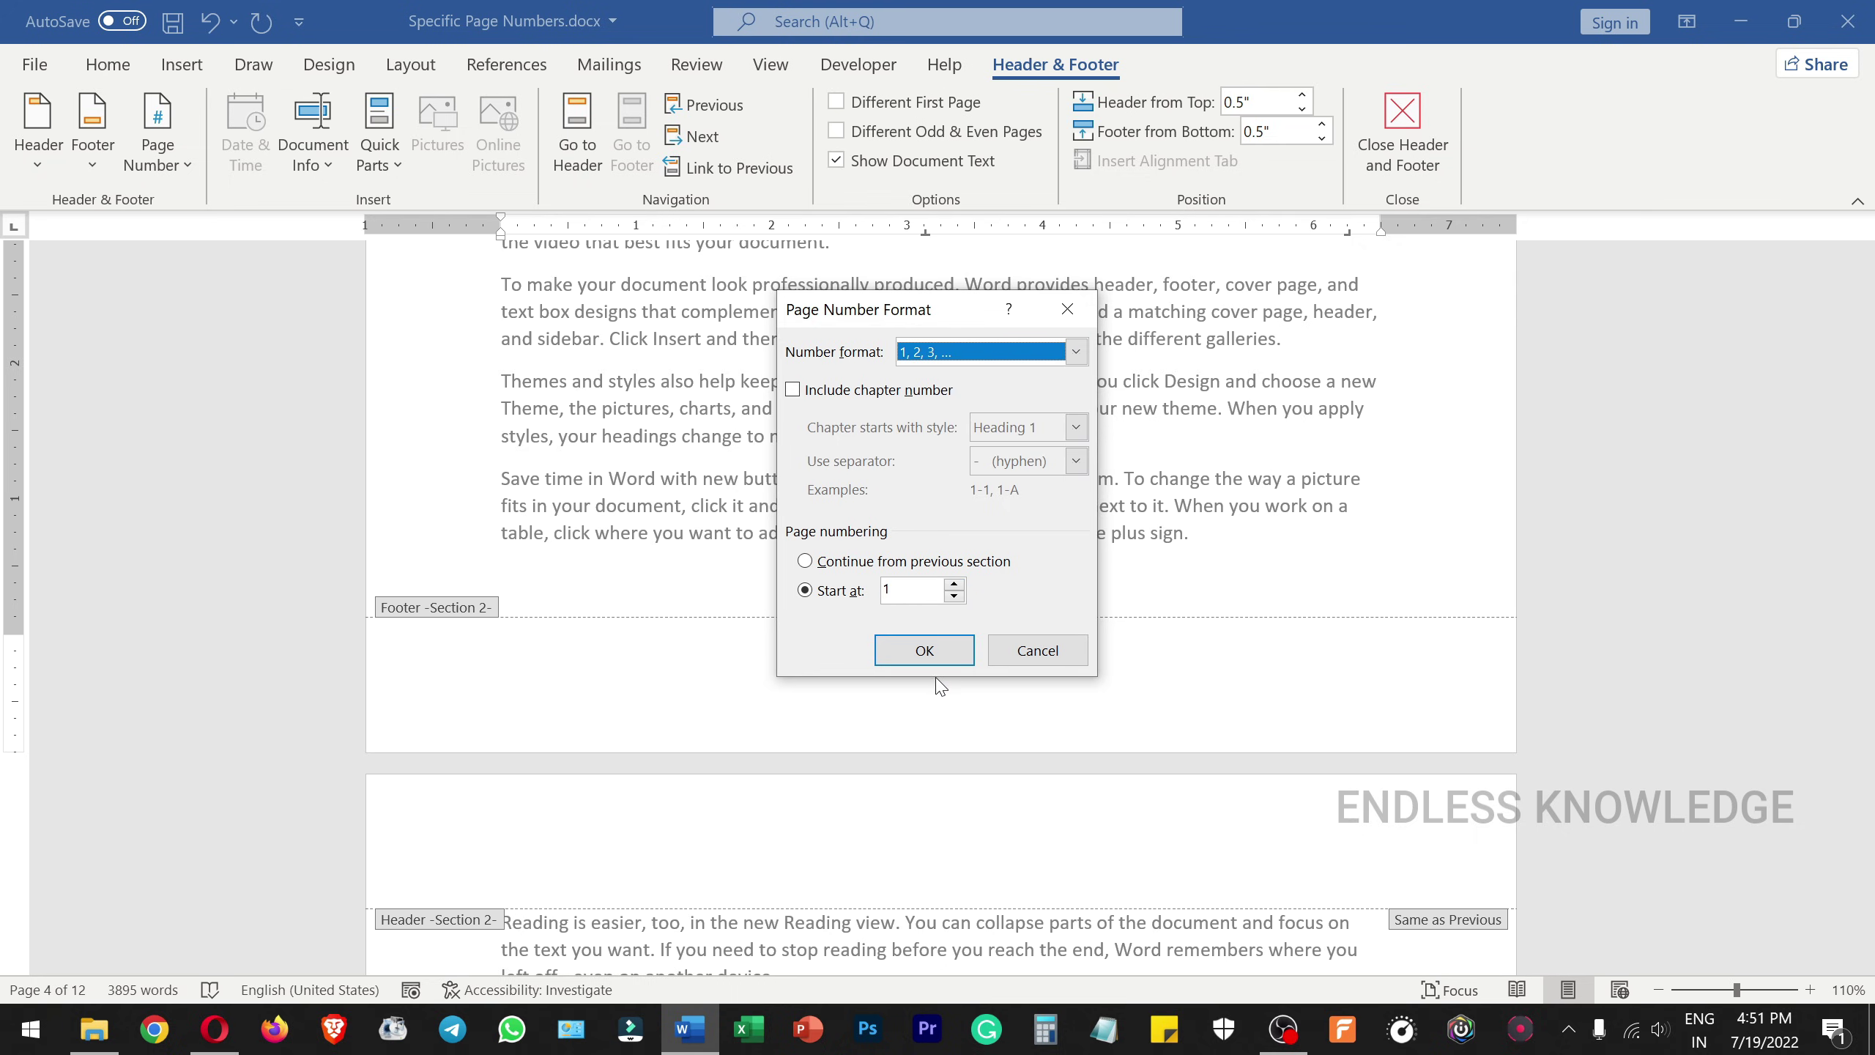
click(932, 656)
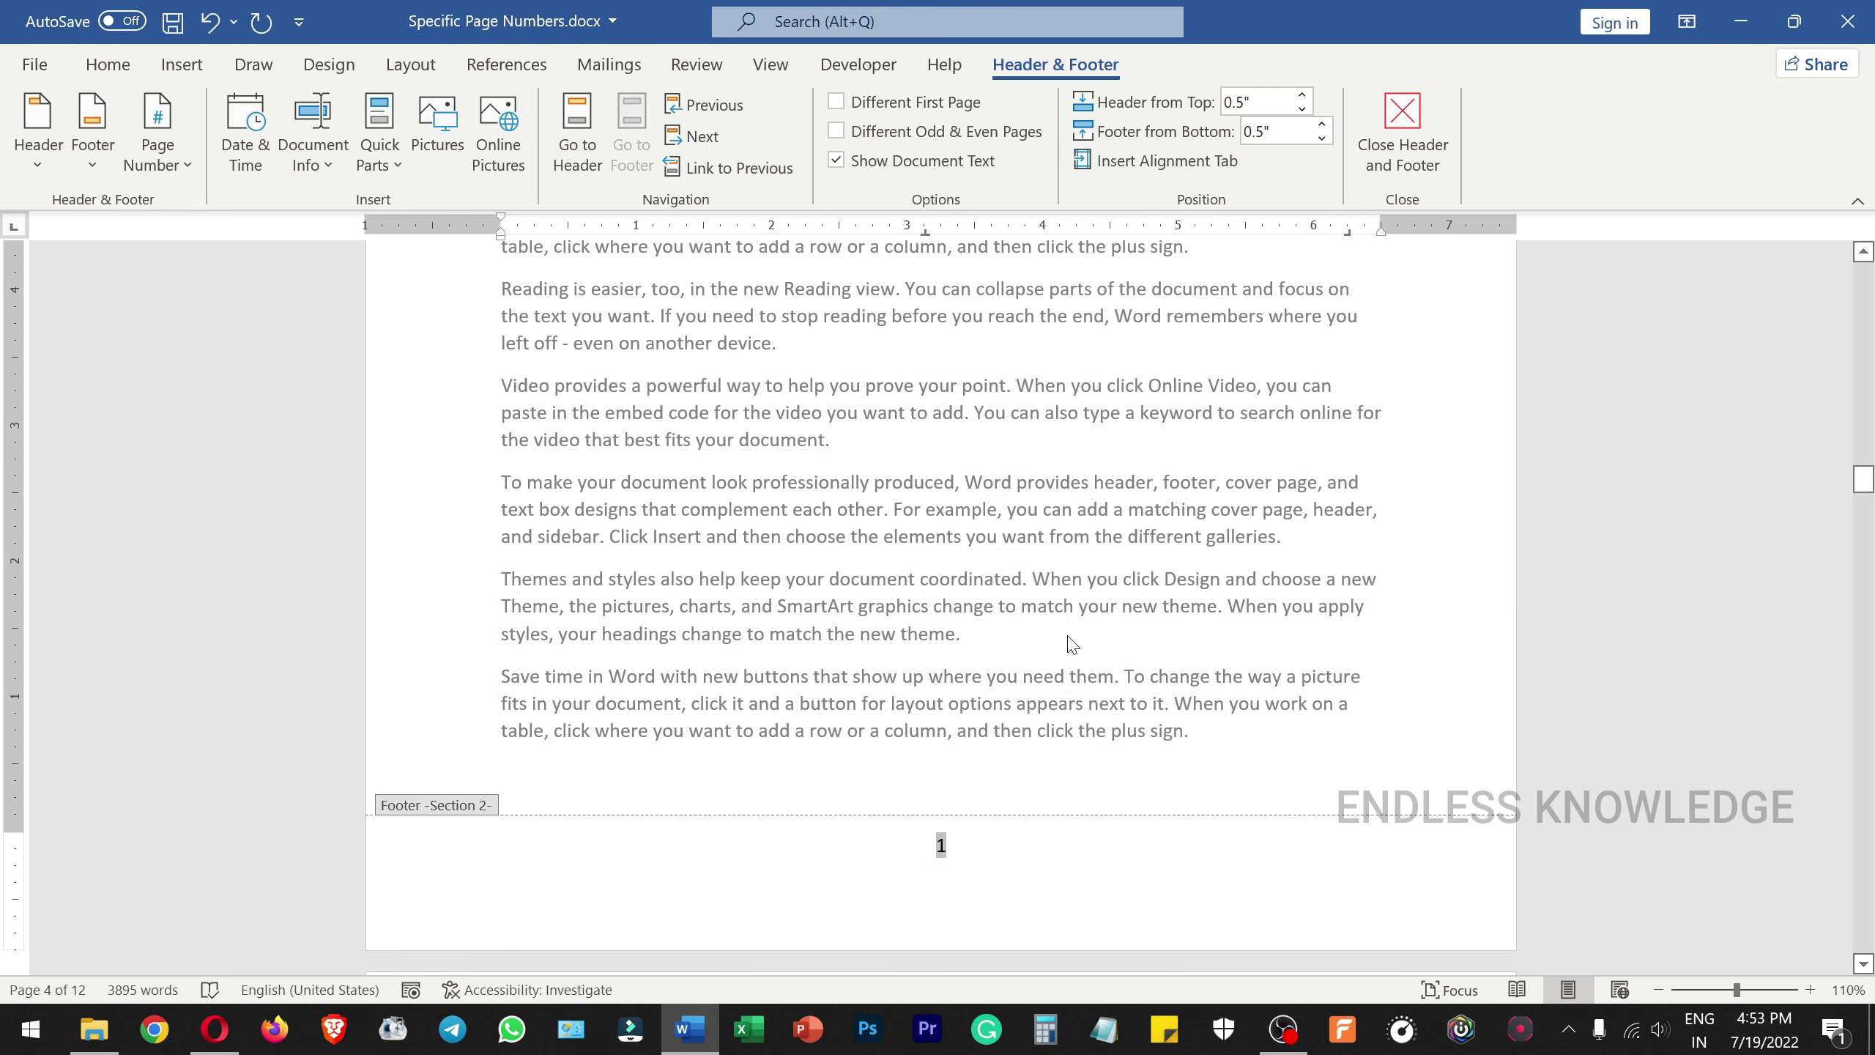
Add a Plain Number 2 page number at the bottom of the page in the Section 1 footer on page 3.
scroll(1004, 487, down, 15)
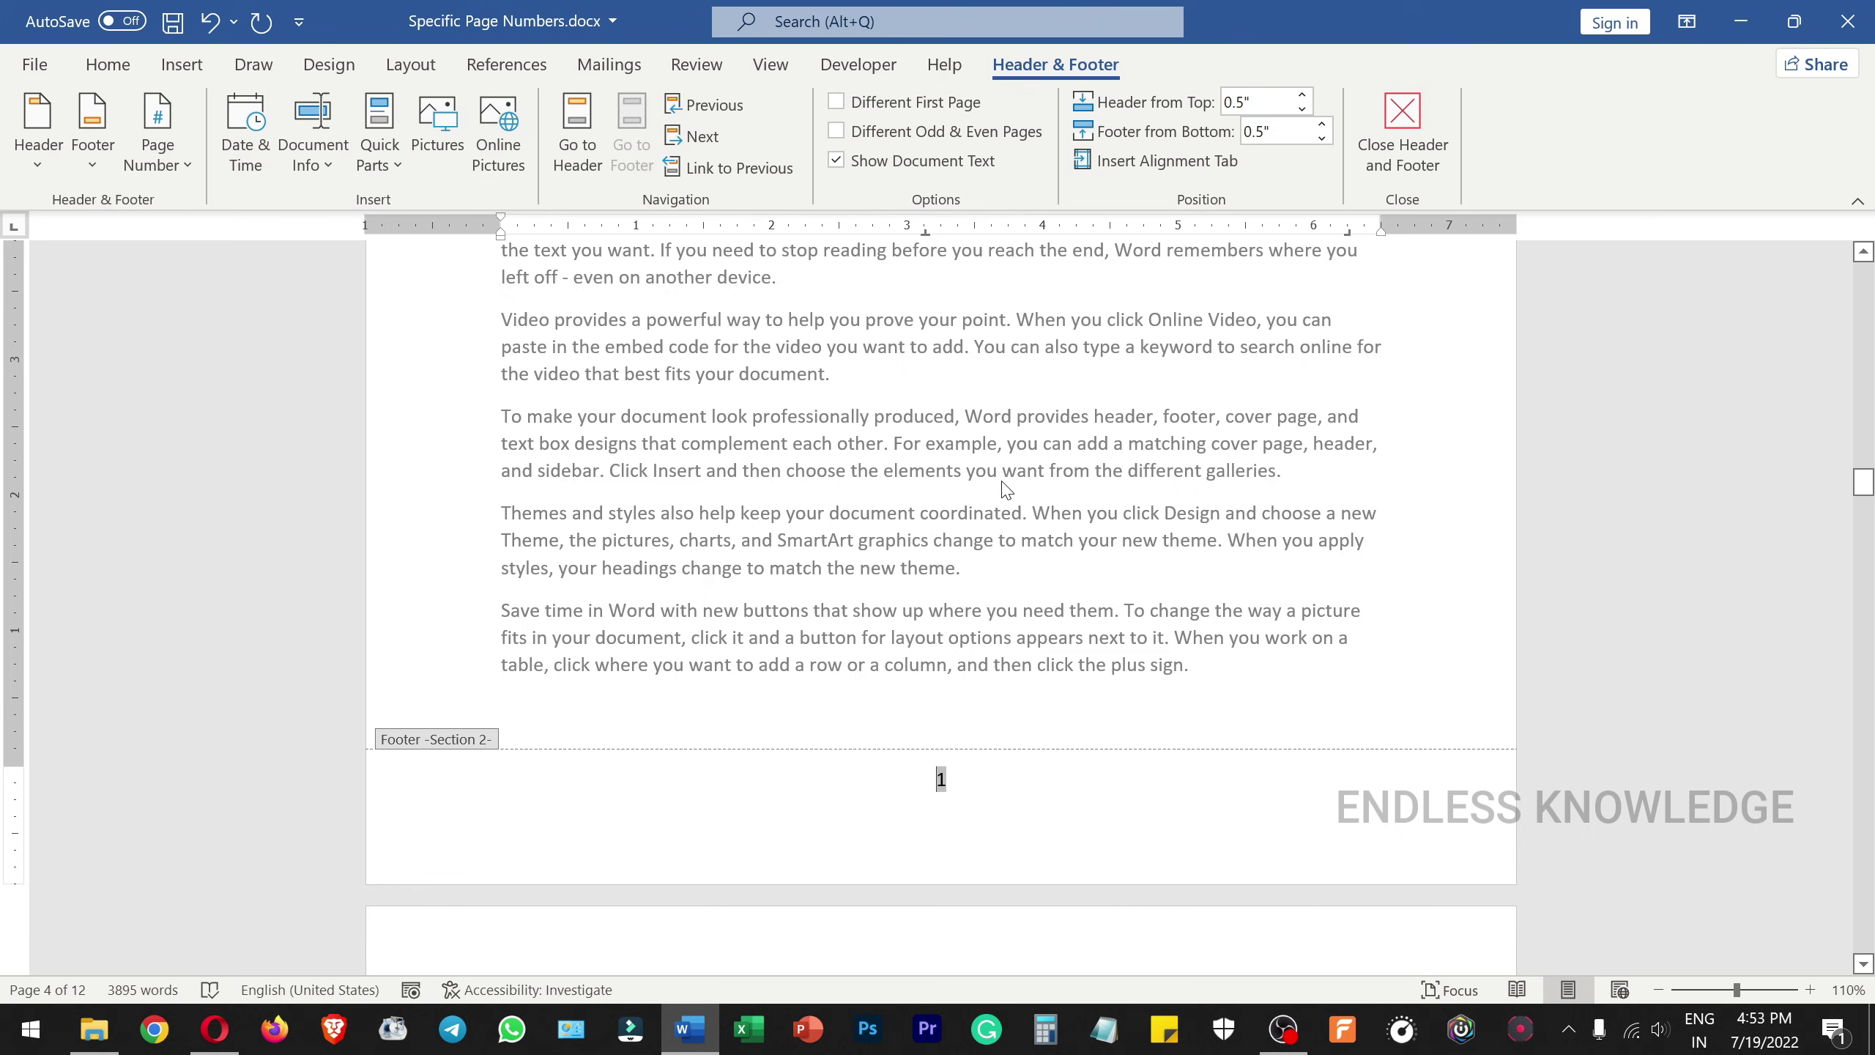
scroll(967, 552, down, 5)
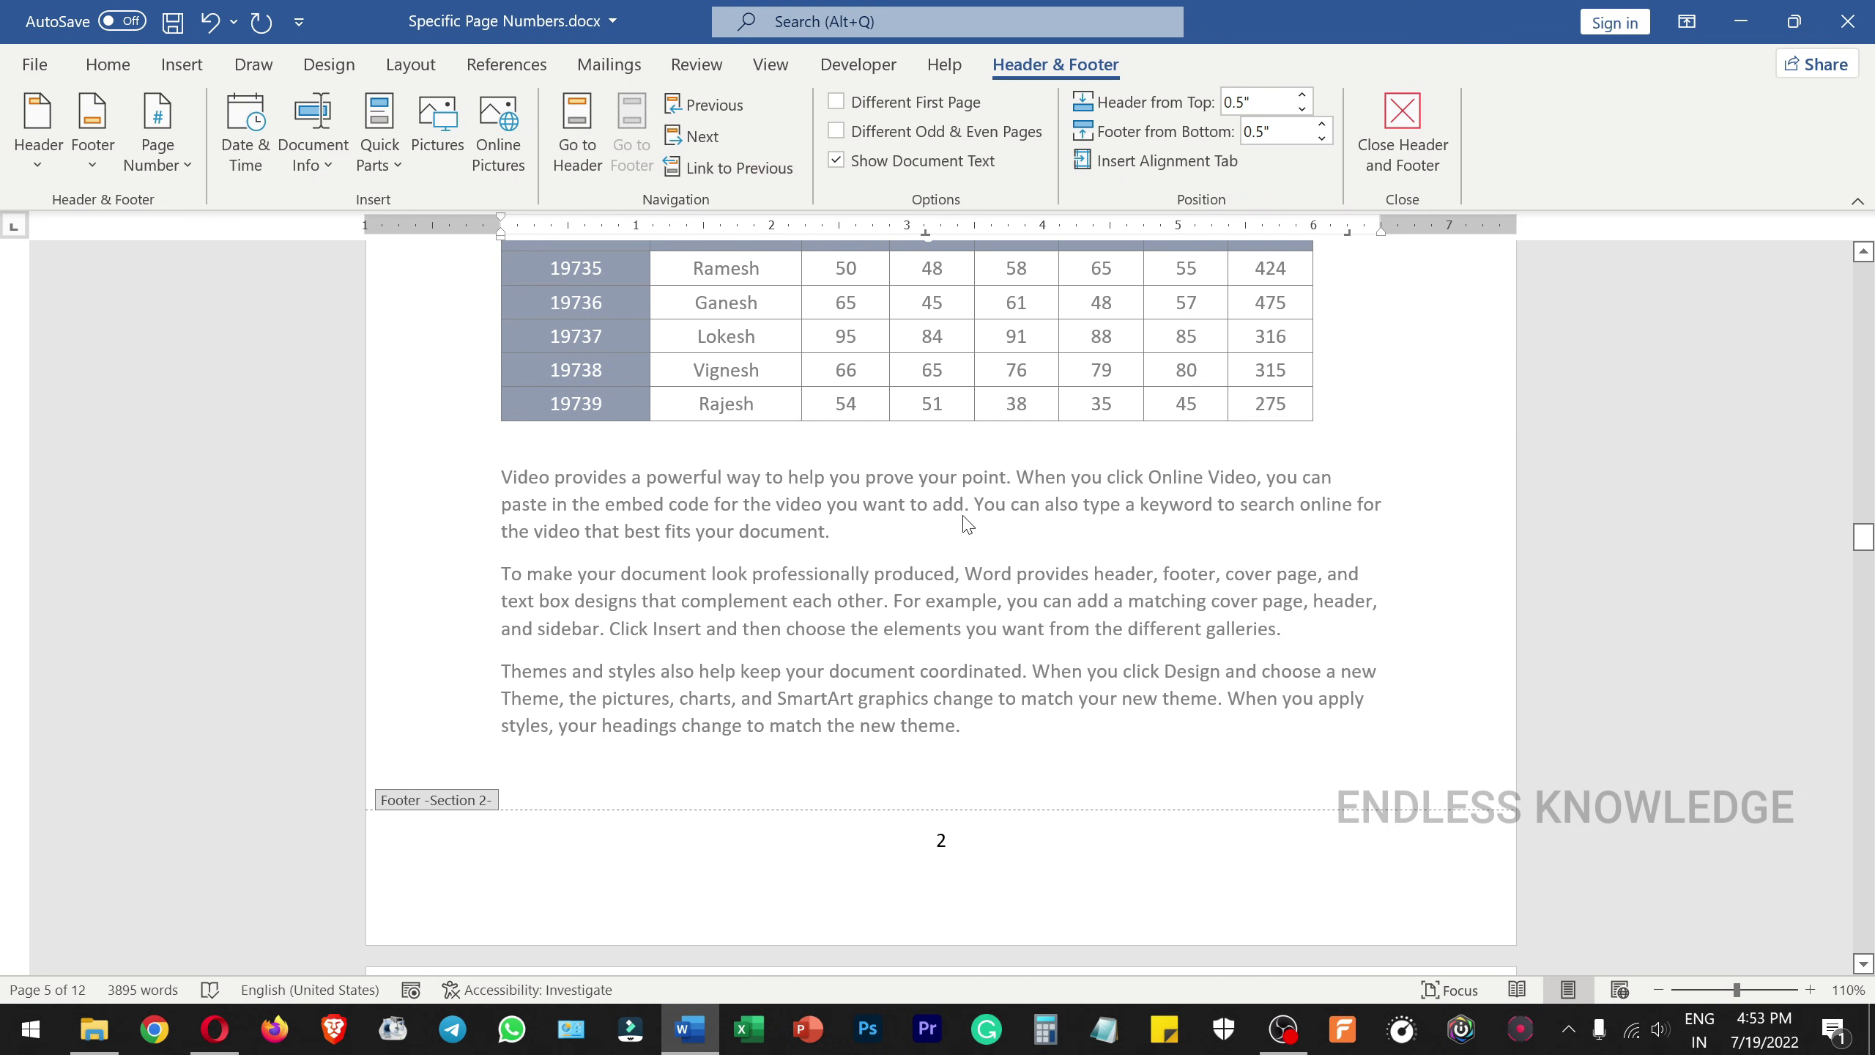
scroll(967, 524, up, 20)
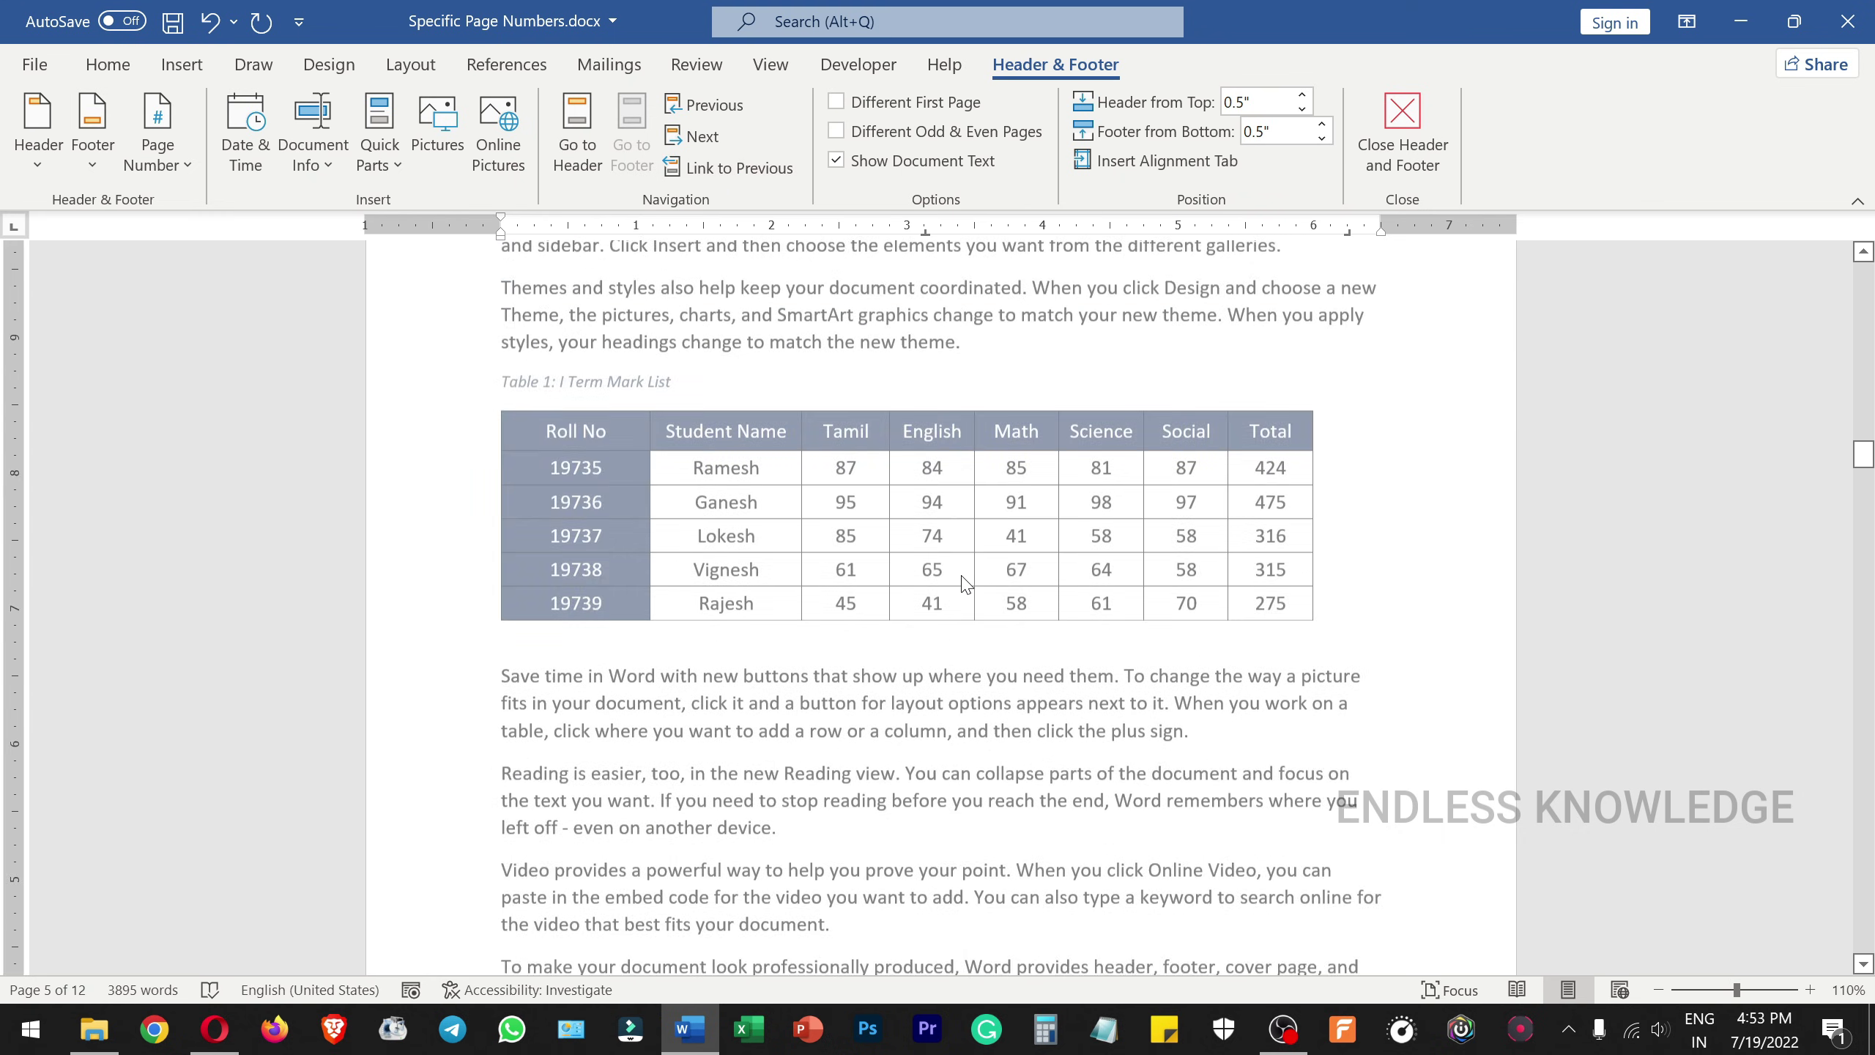
scroll(965, 580, up, 8)
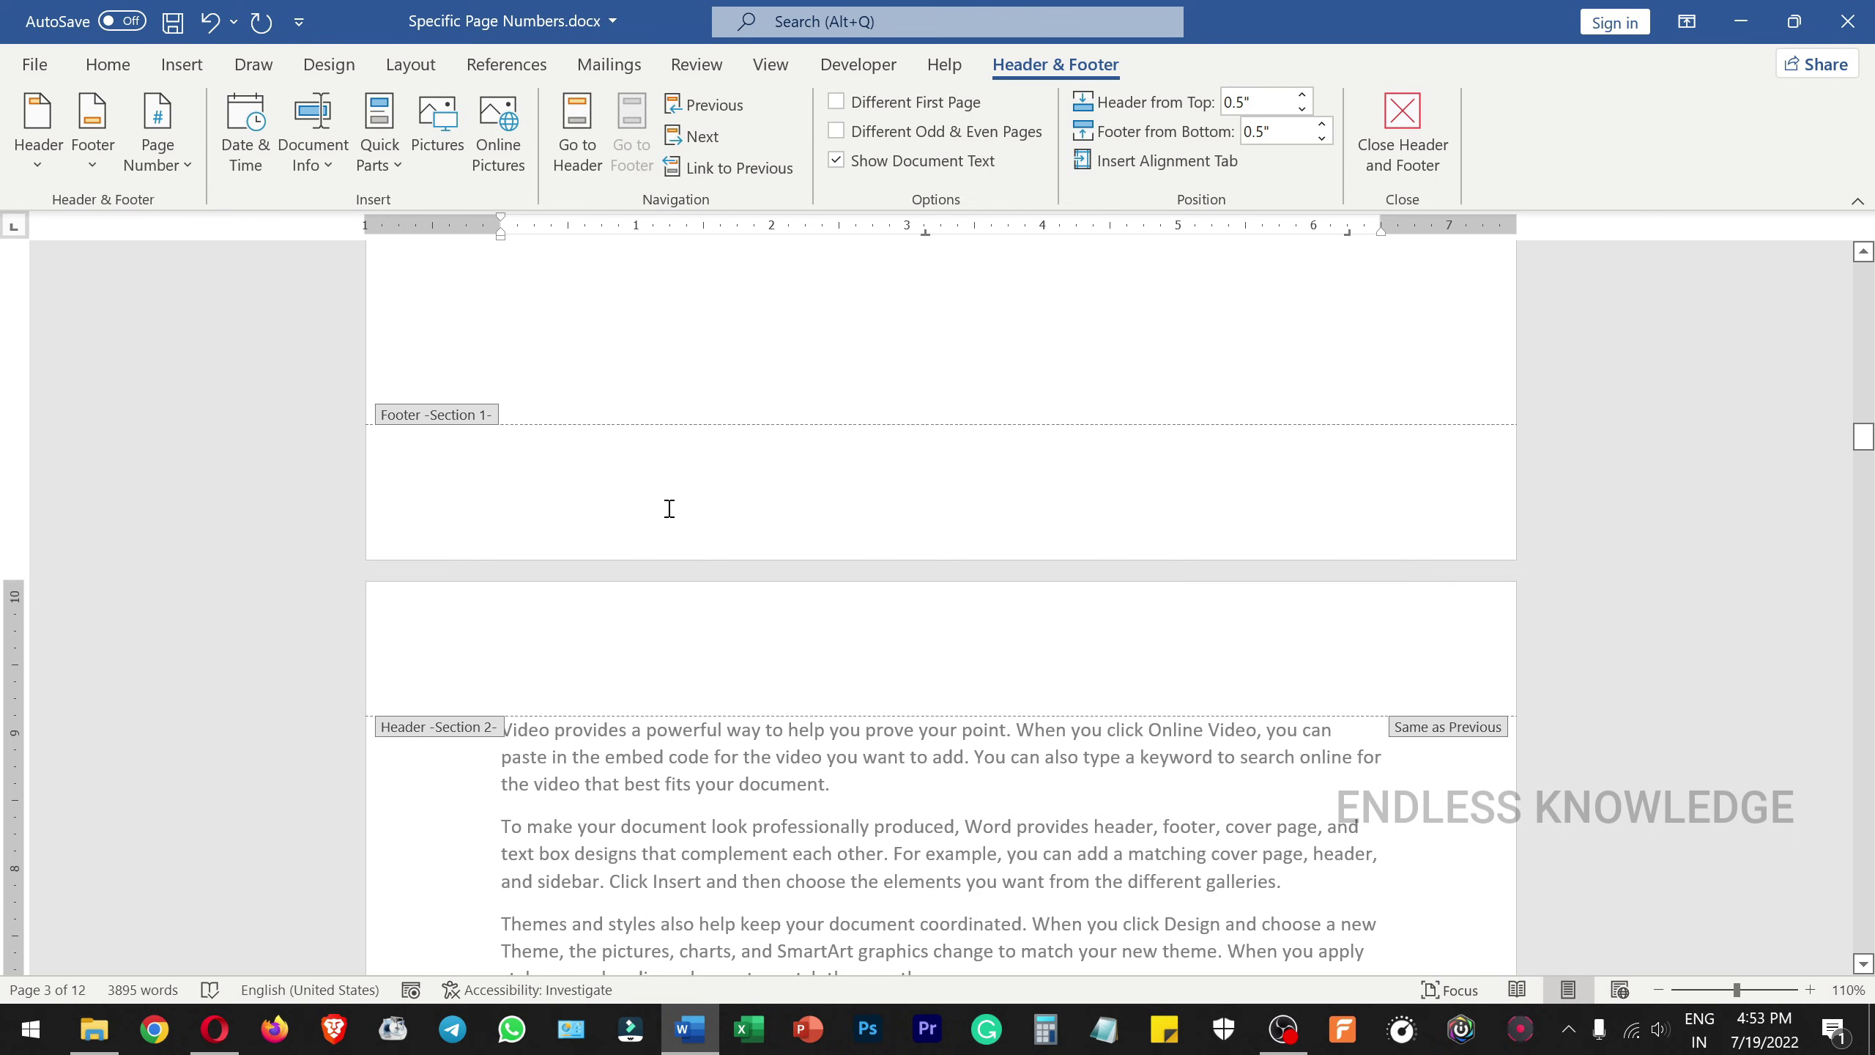
click(964, 468)
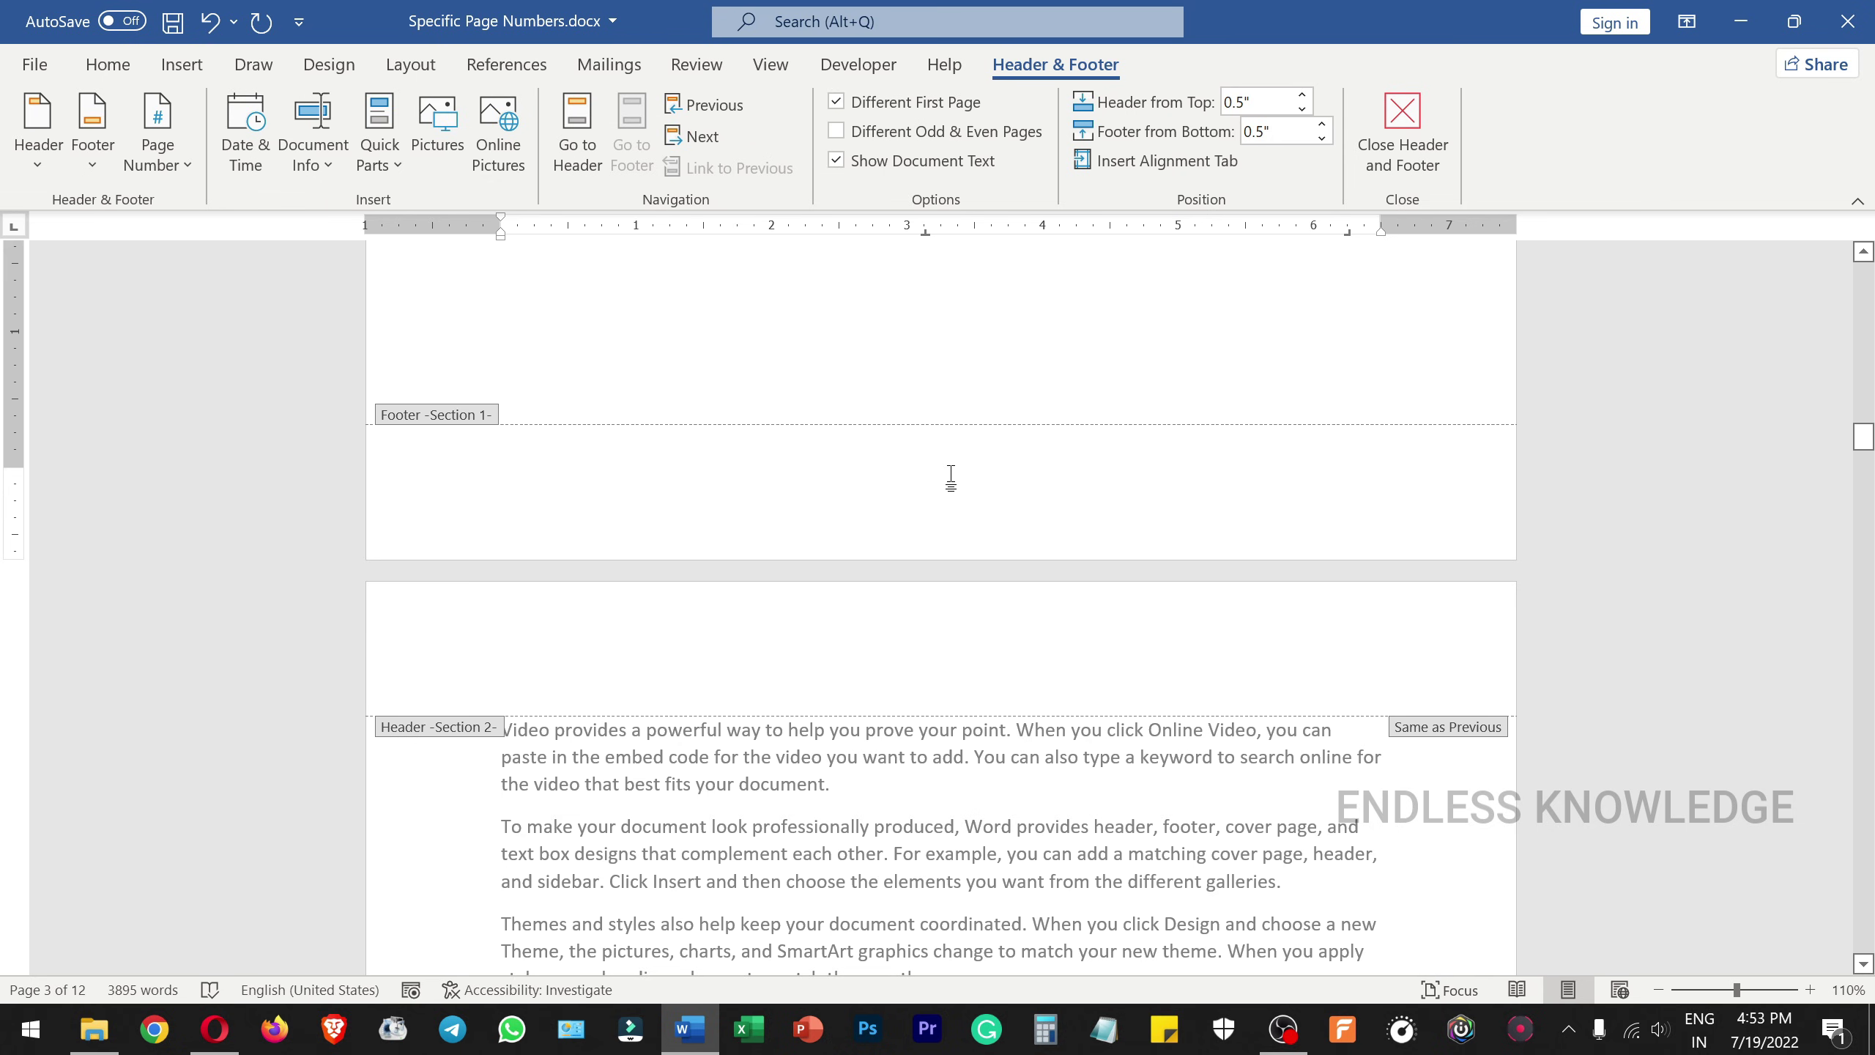
click(167, 141)
mouse_move(222, 244)
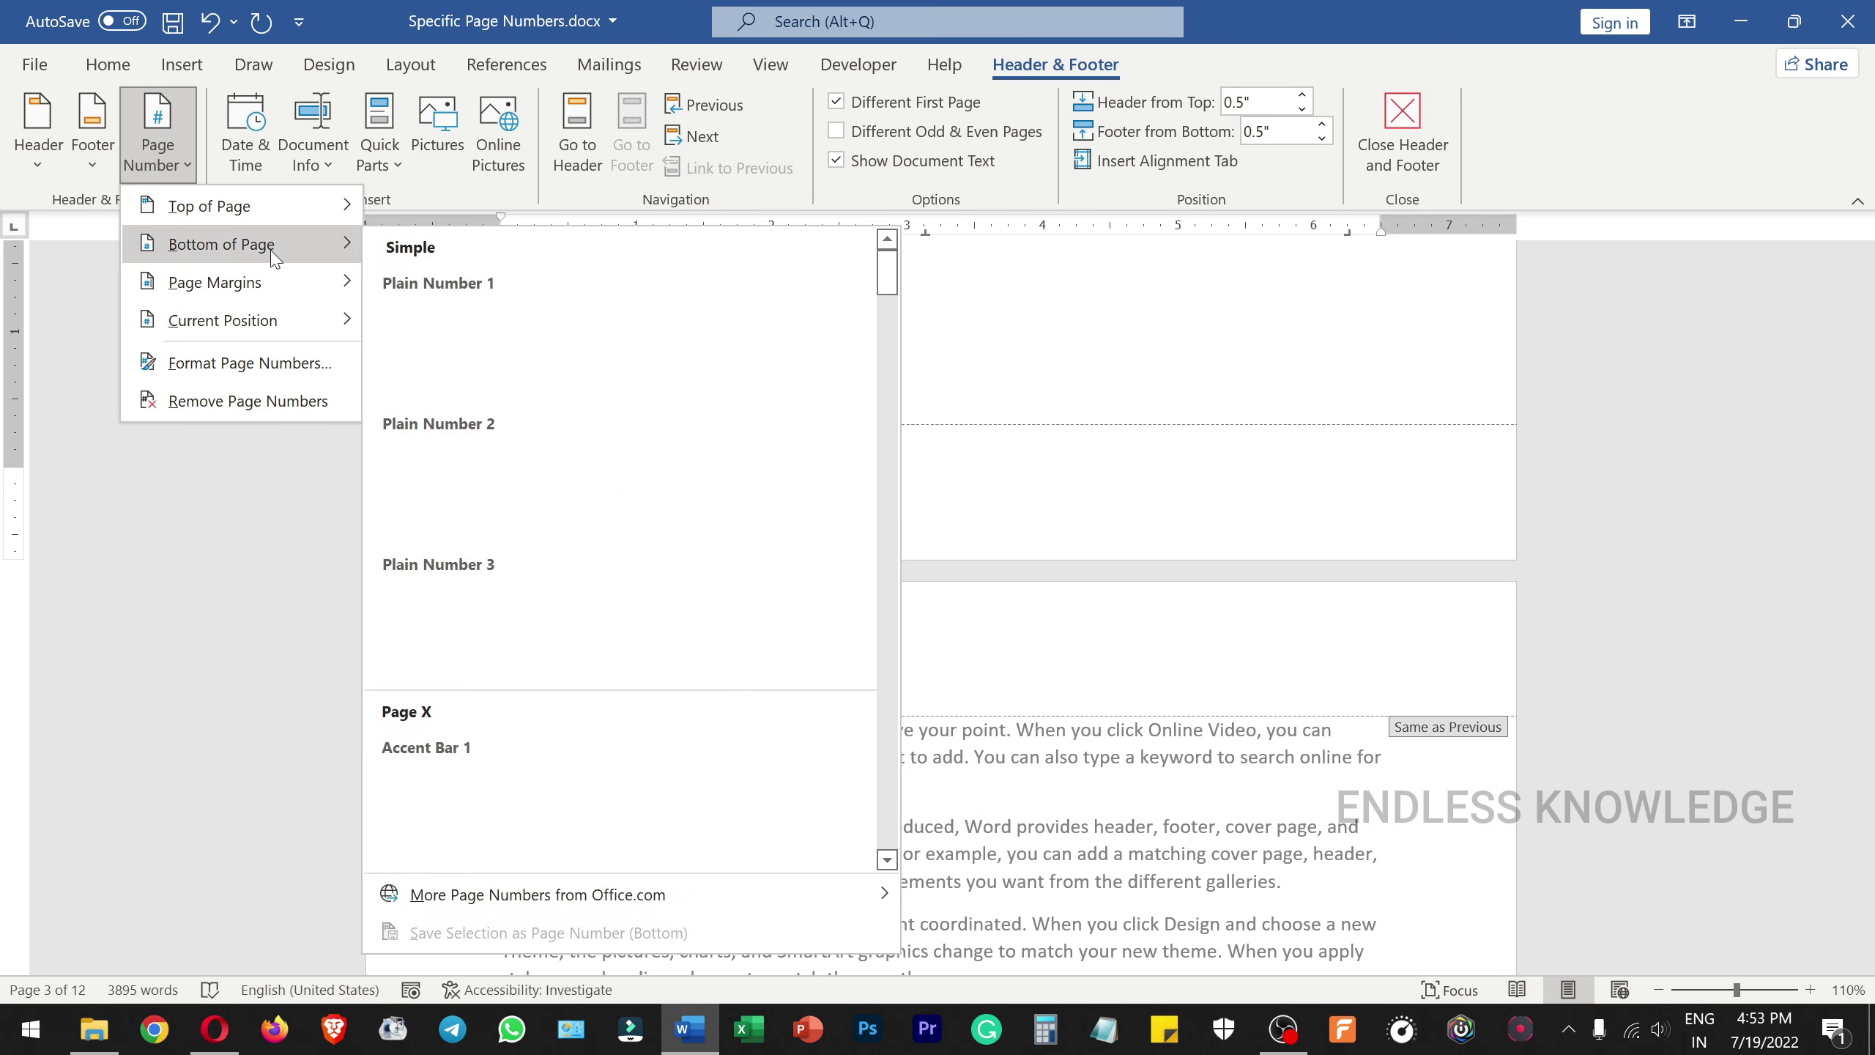
scroll(659, 542, down, 5)
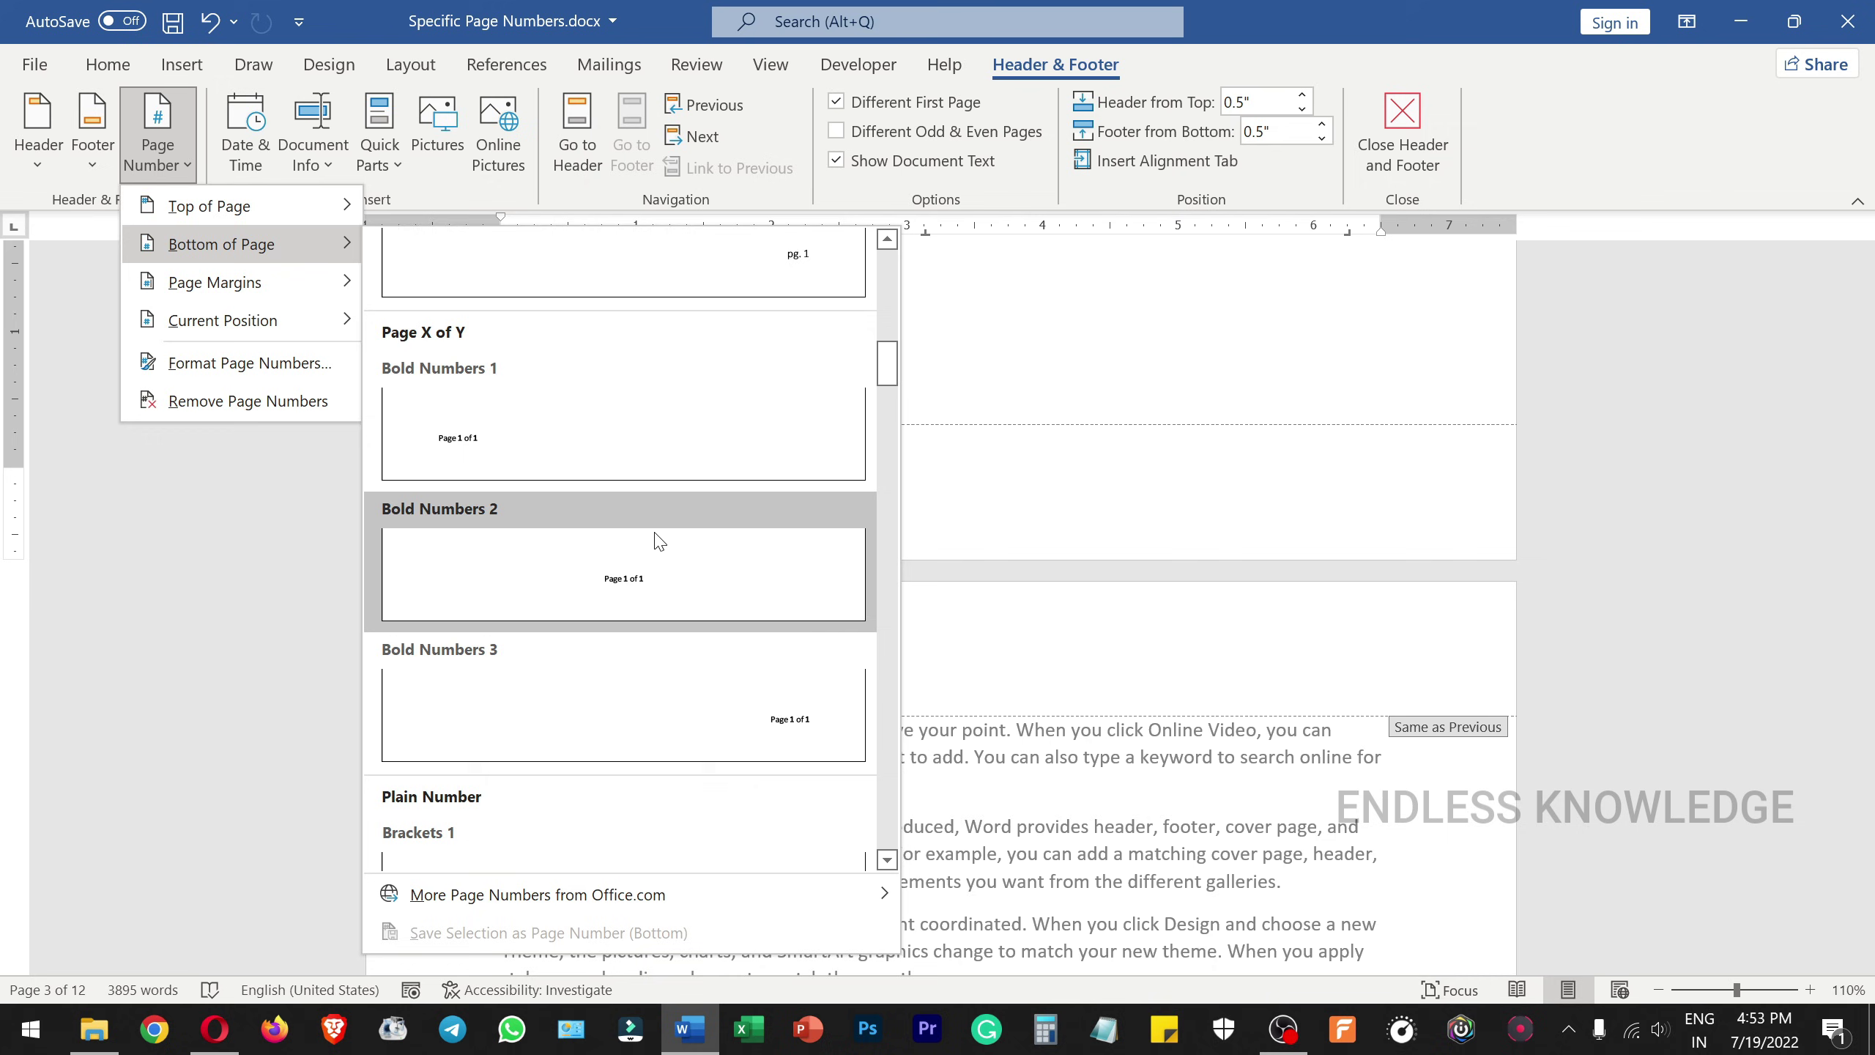
scroll(659, 543, up, 5)
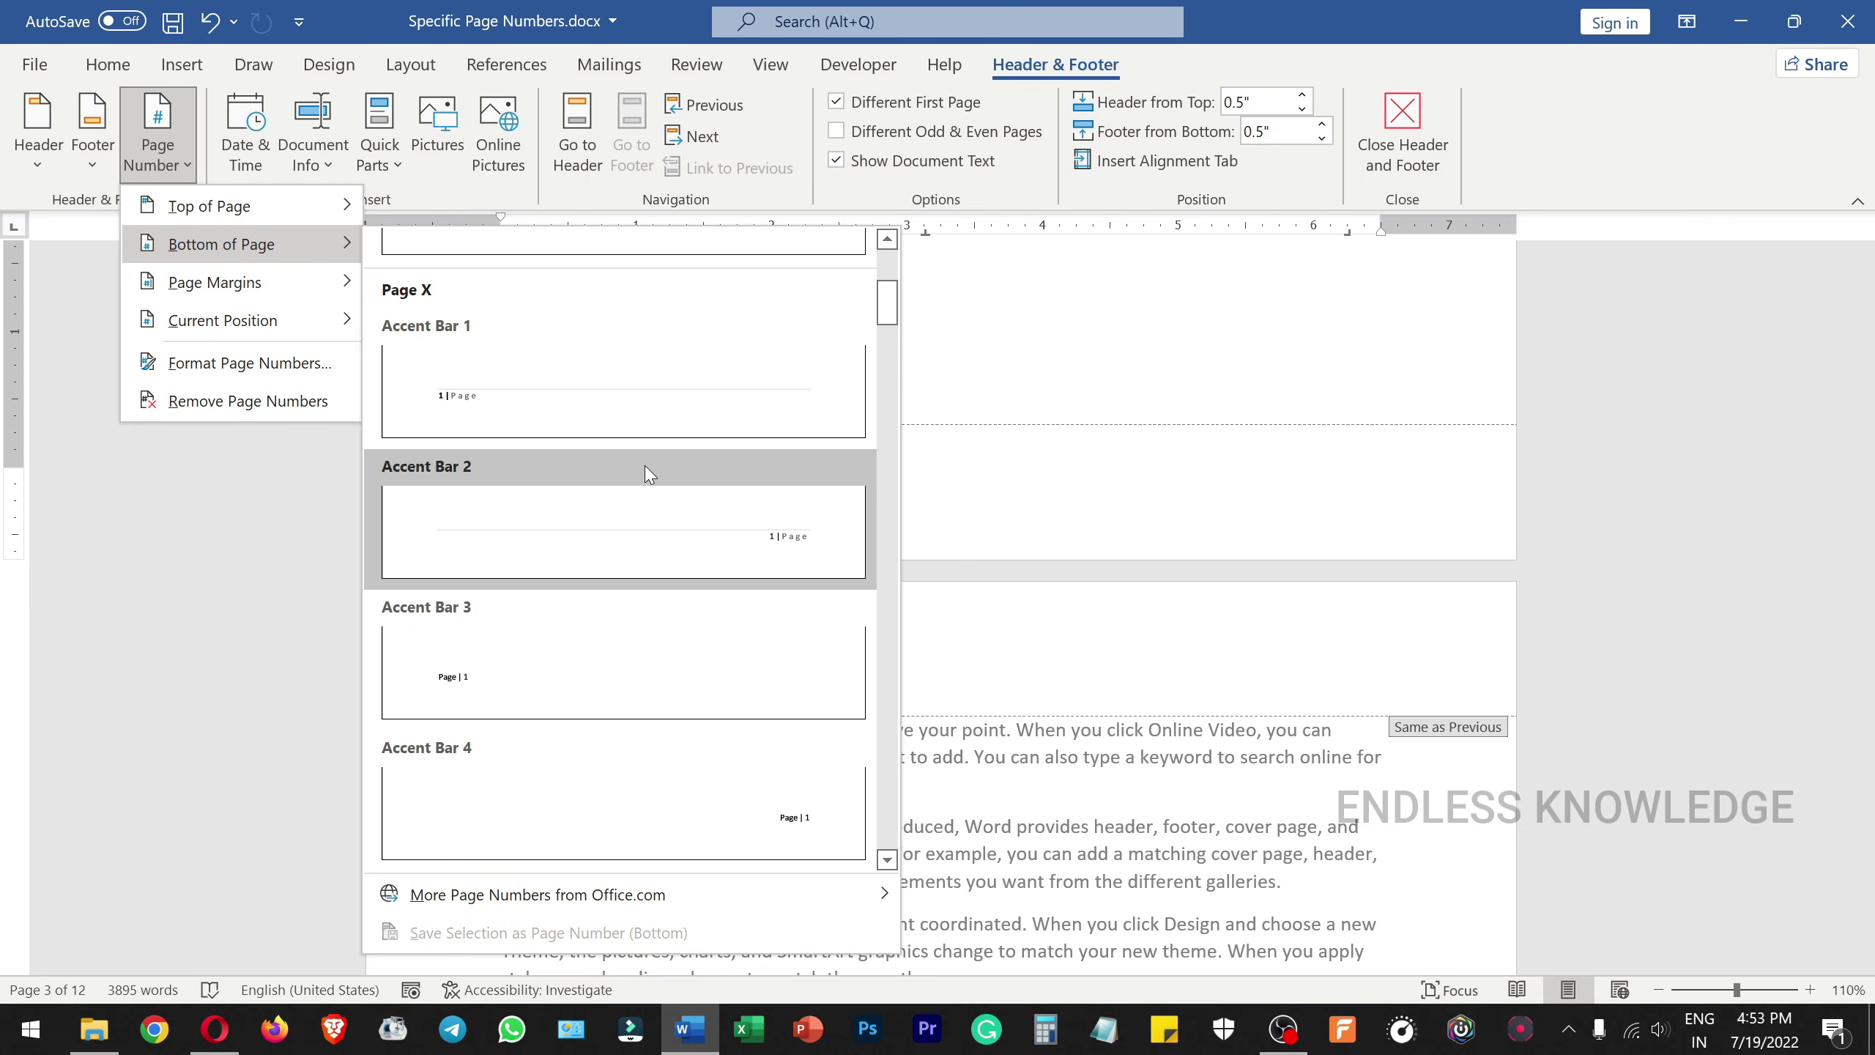
click(643, 472)
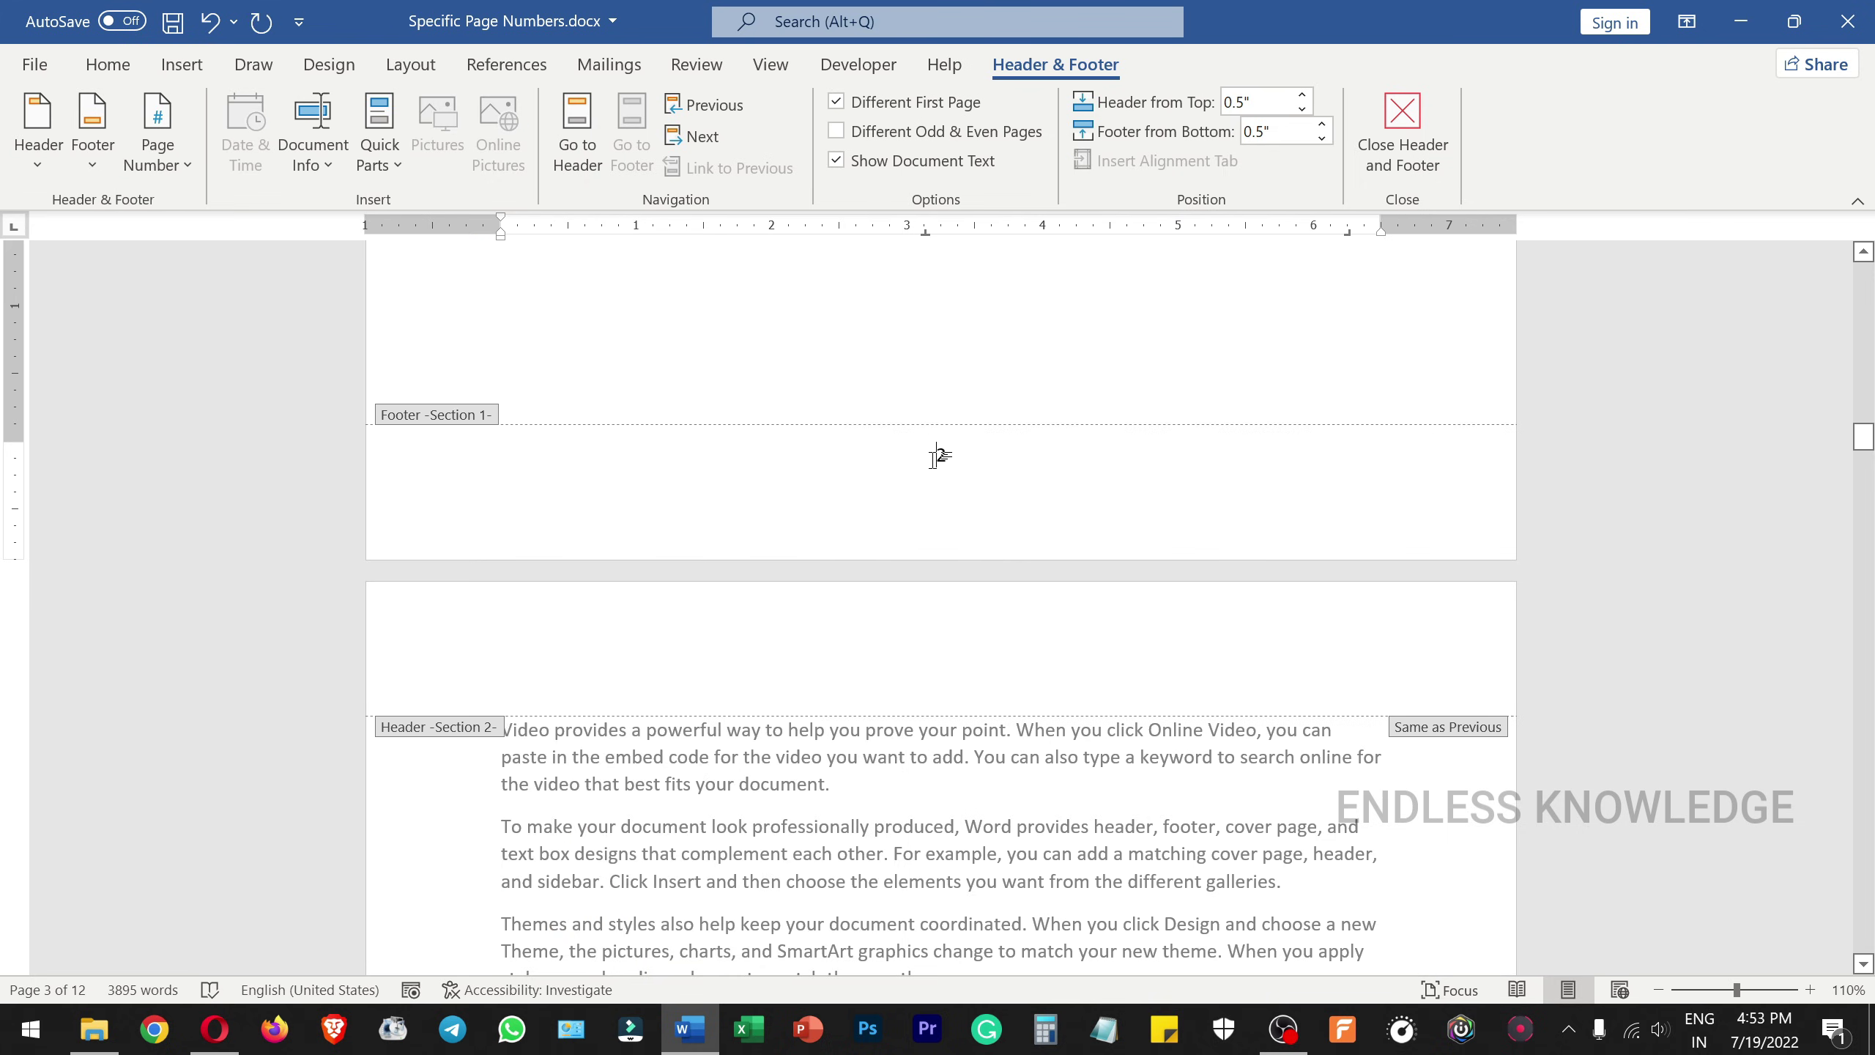
Set the Section 1 page number format to uppercase Roman numerals (I, II, III, ...).
click(157, 137)
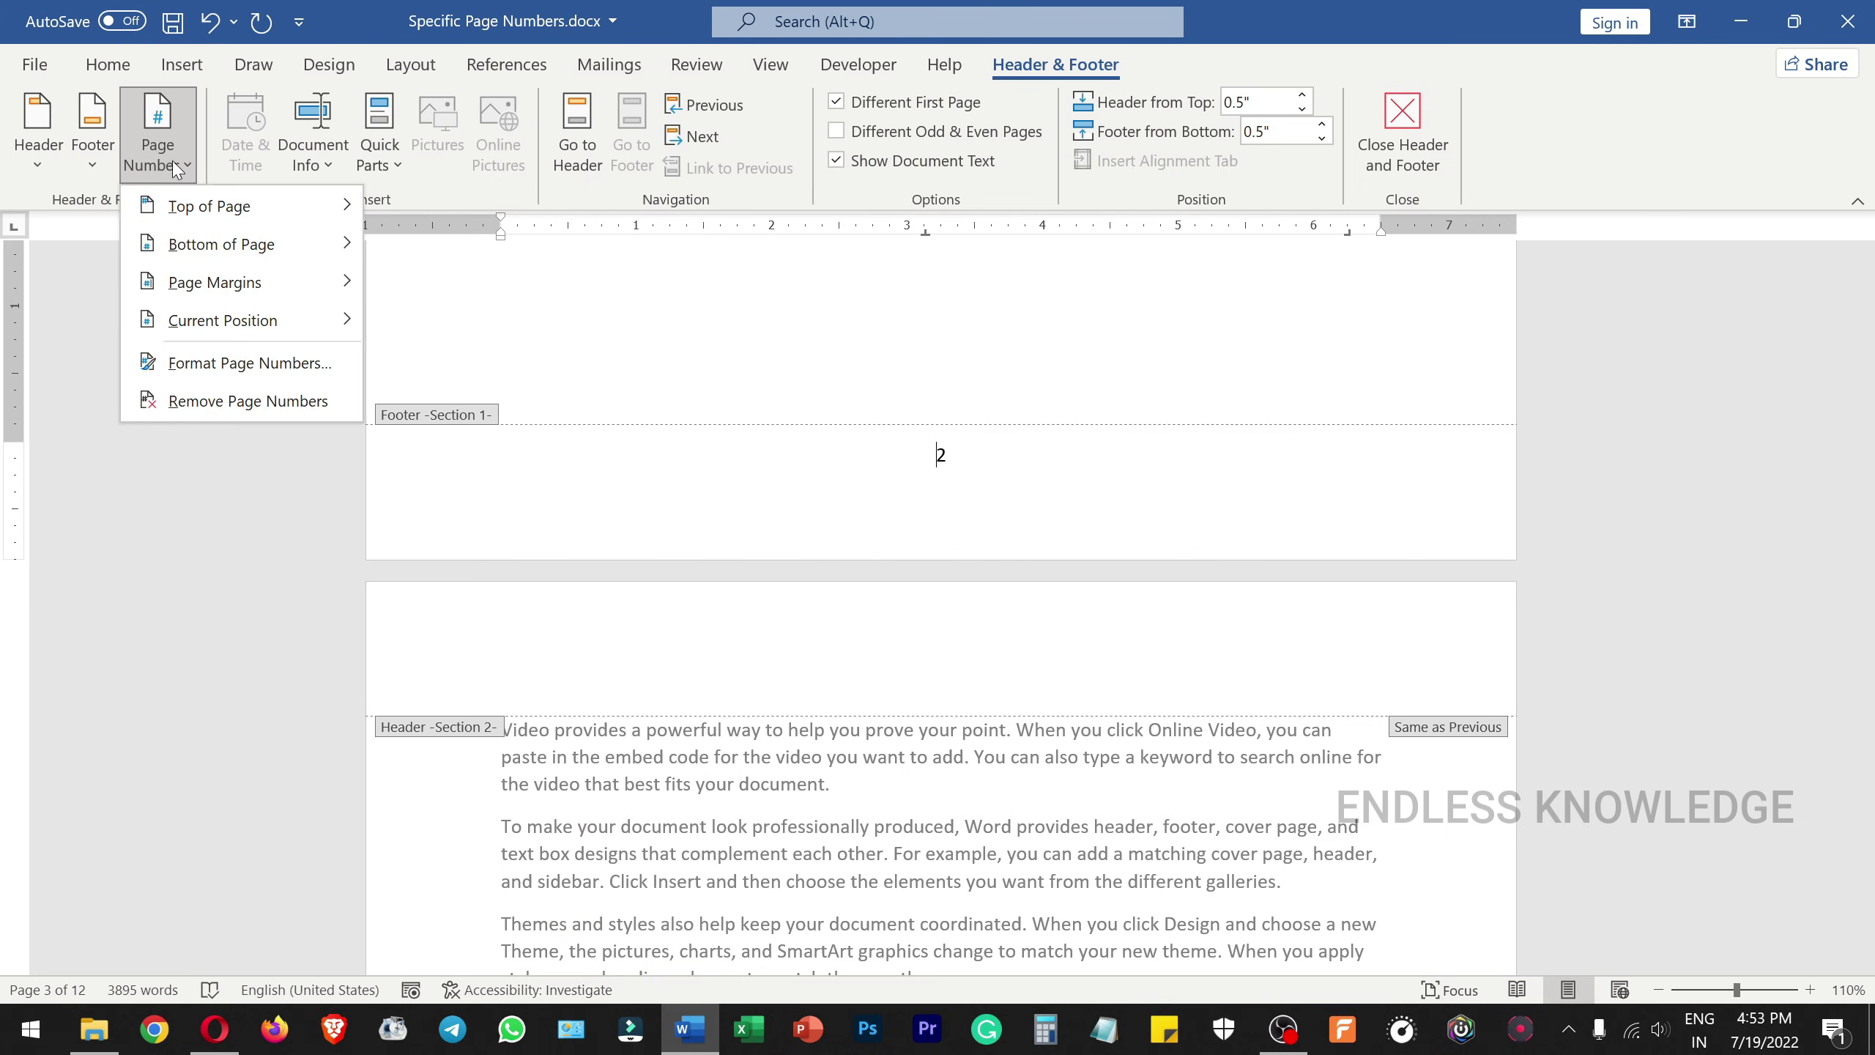
click(236, 361)
click(1074, 353)
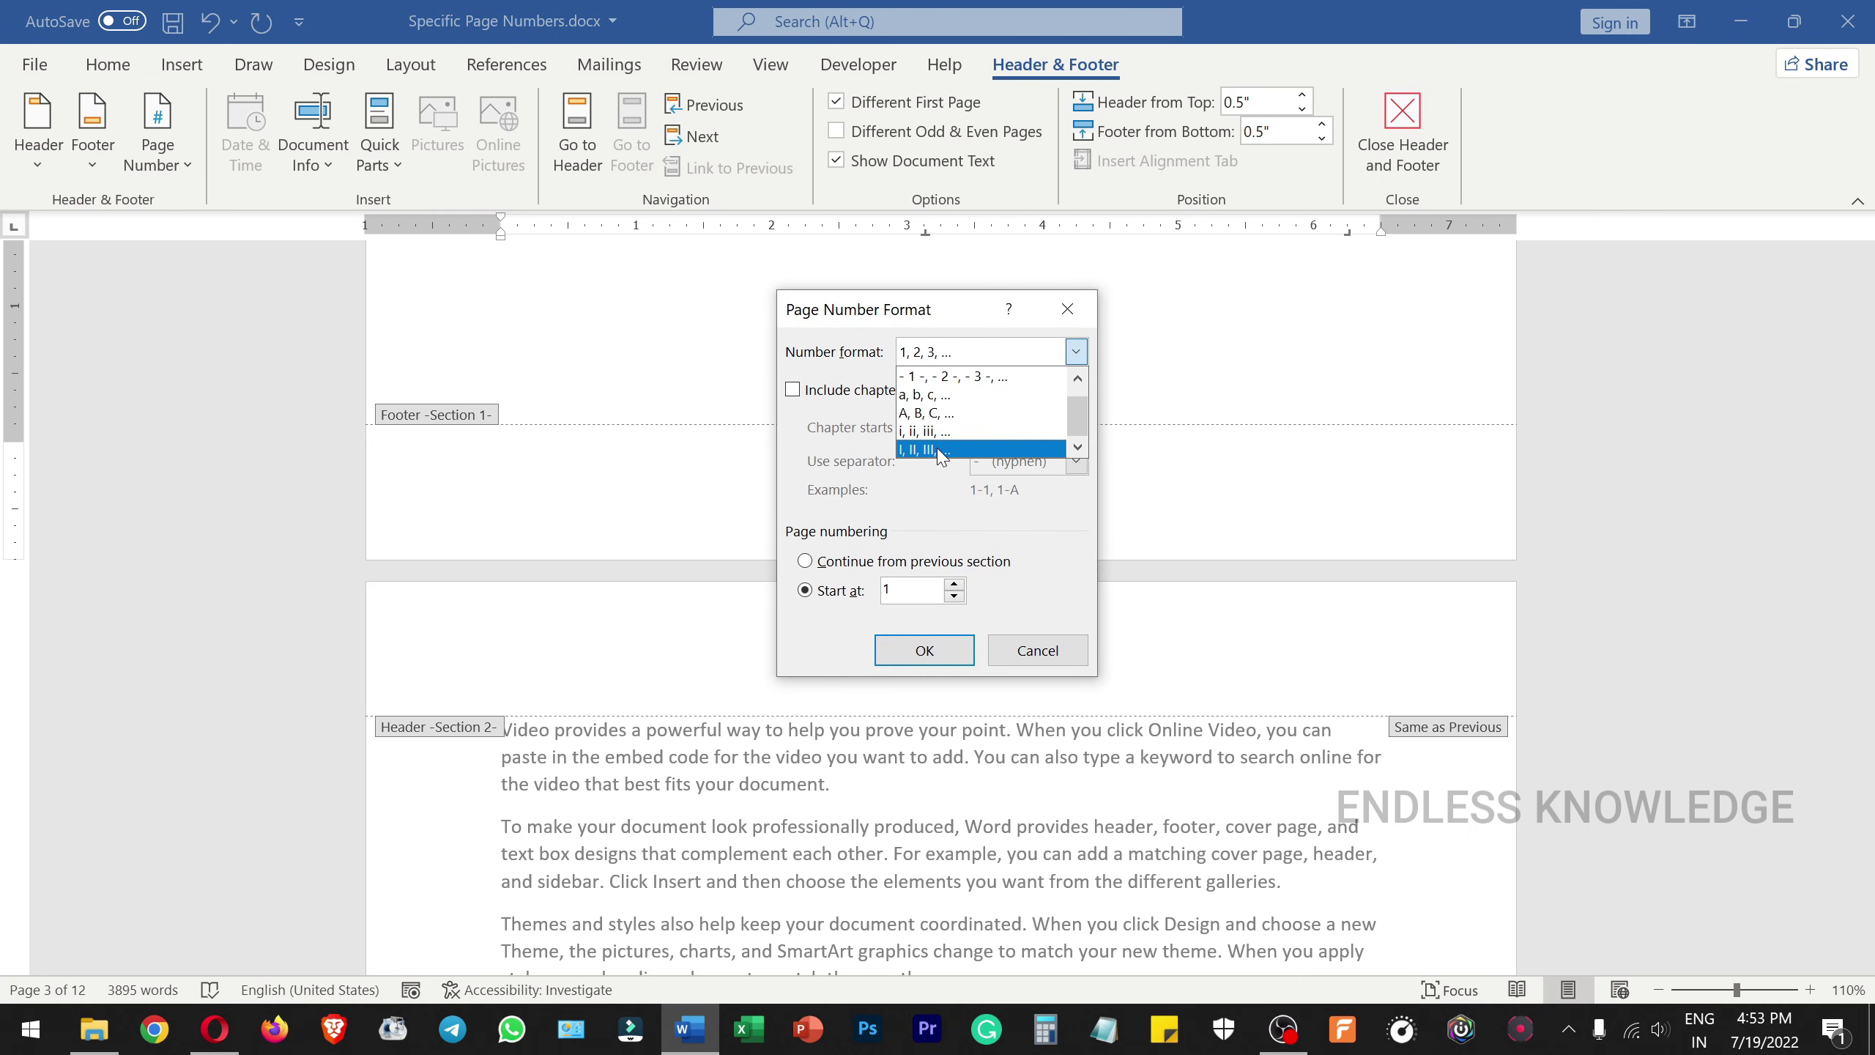
click(960, 449)
click(925, 649)
Check the page numbers in the footers from the first page through the opening pages of Section 2.
scroll(943, 668, down, 10)
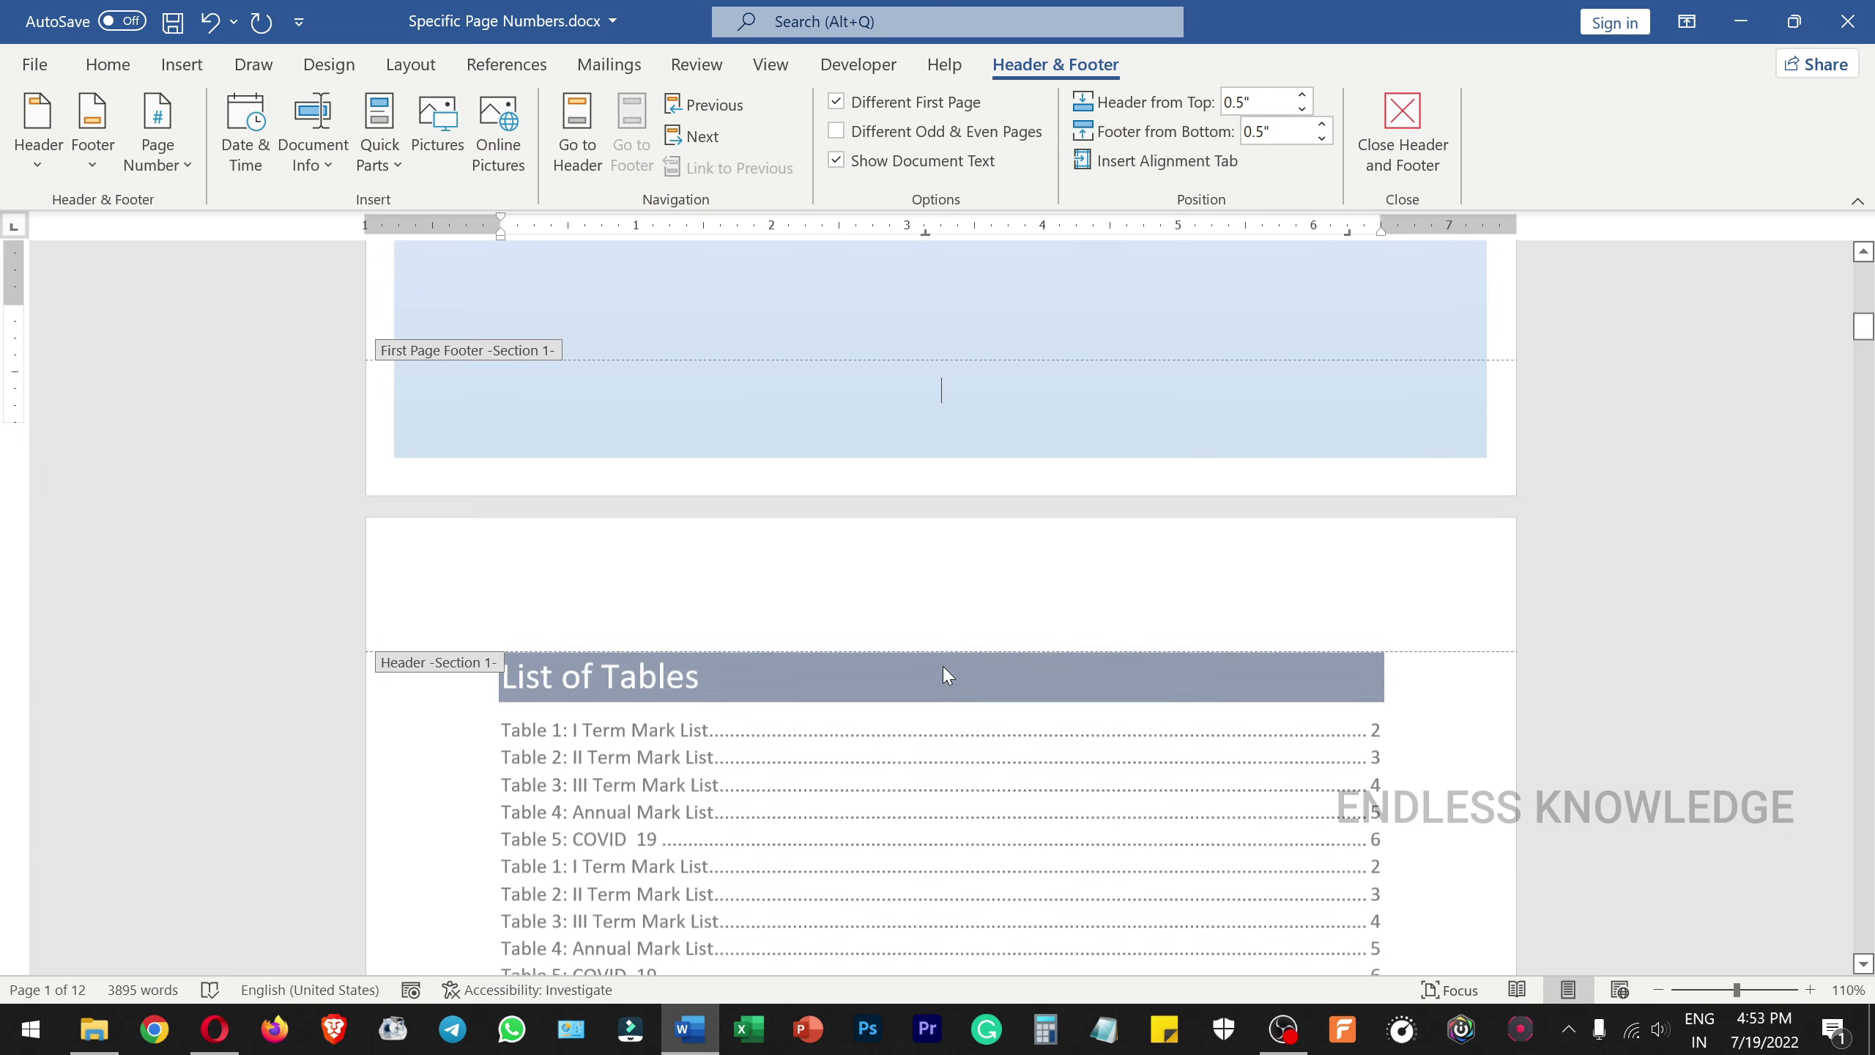
scroll(941, 681, down, 15)
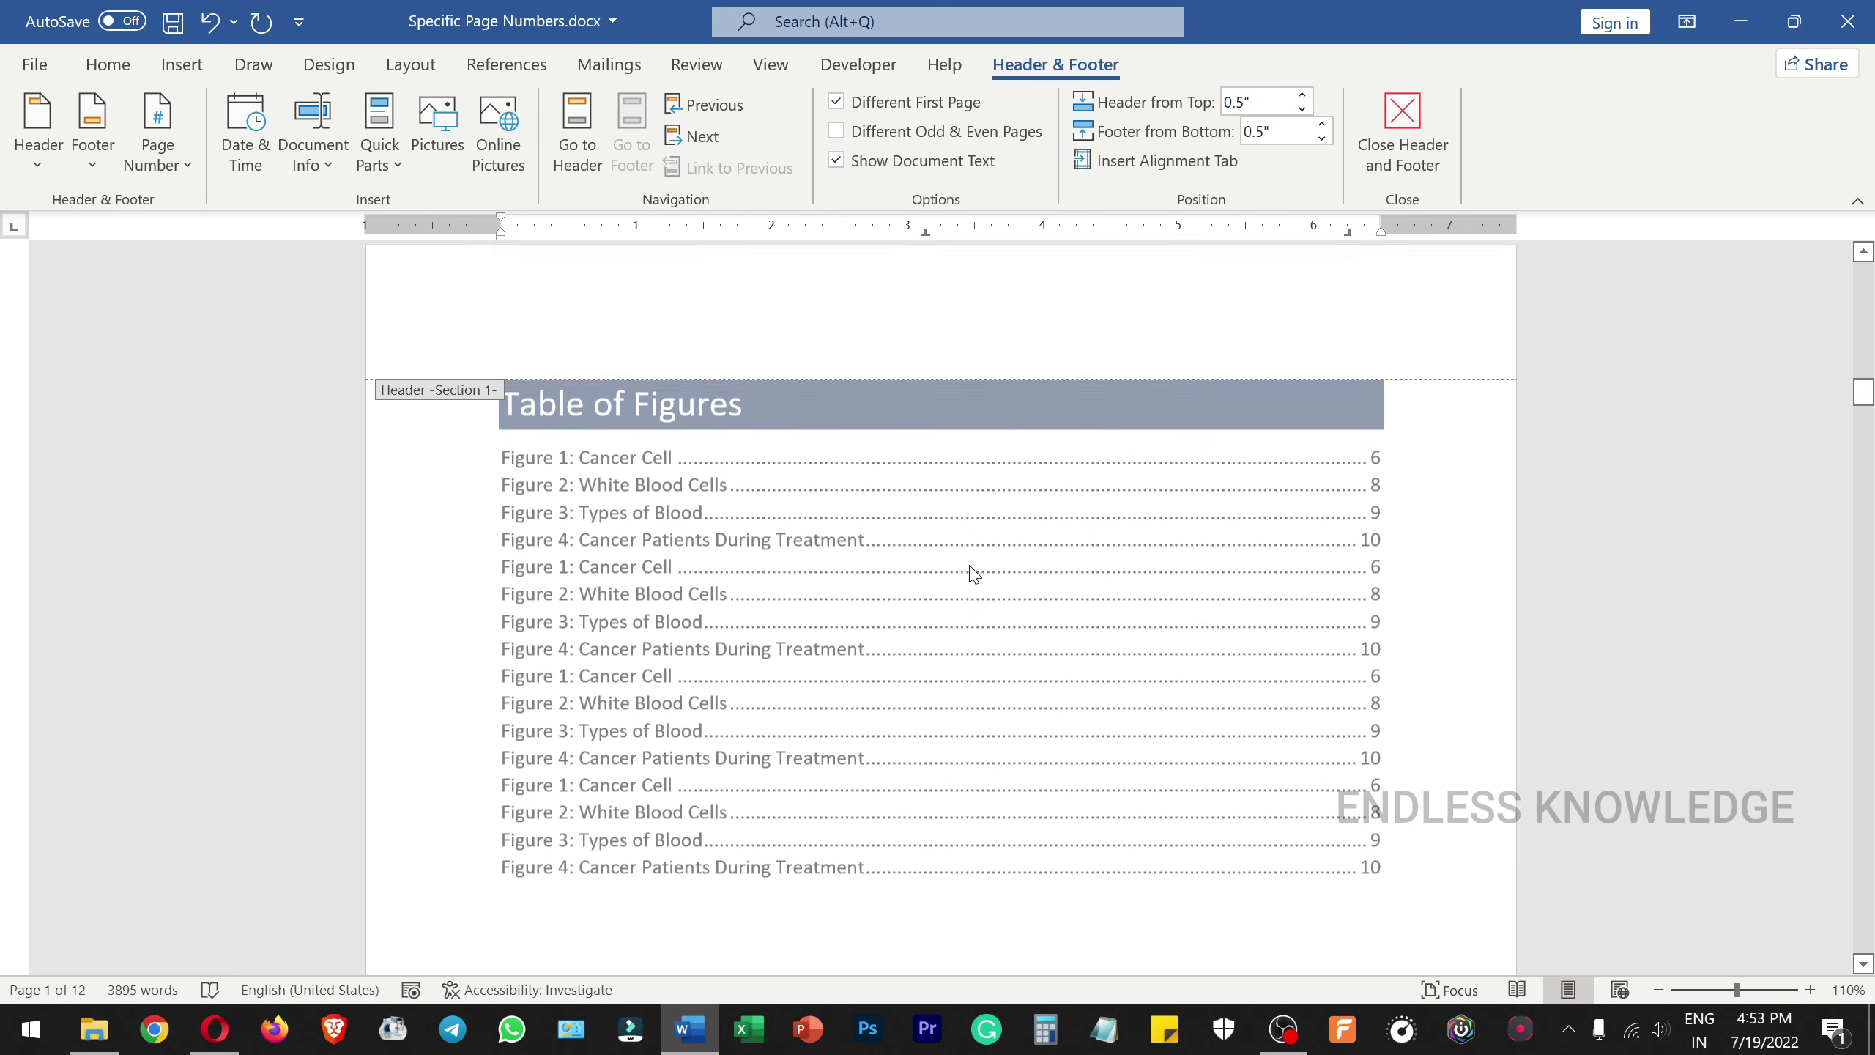
scroll(966, 604, down, 15)
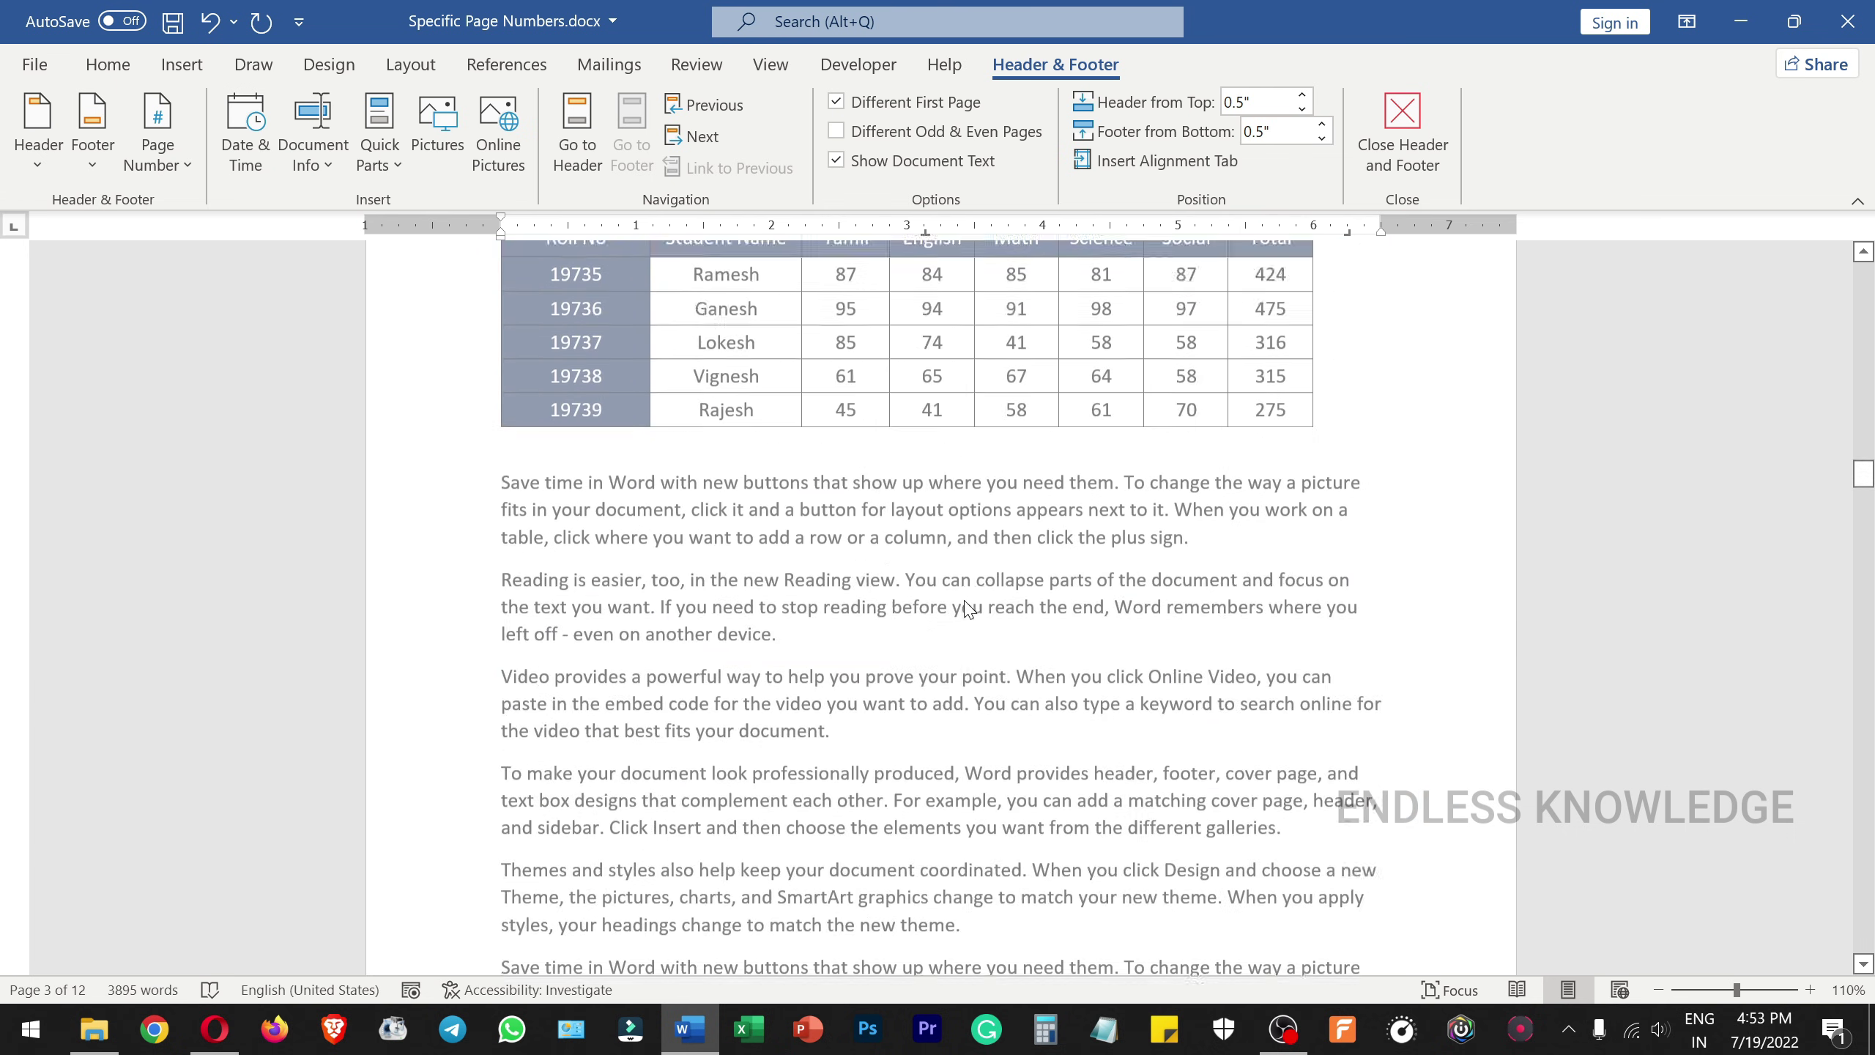
scroll(965, 603, down, 3)
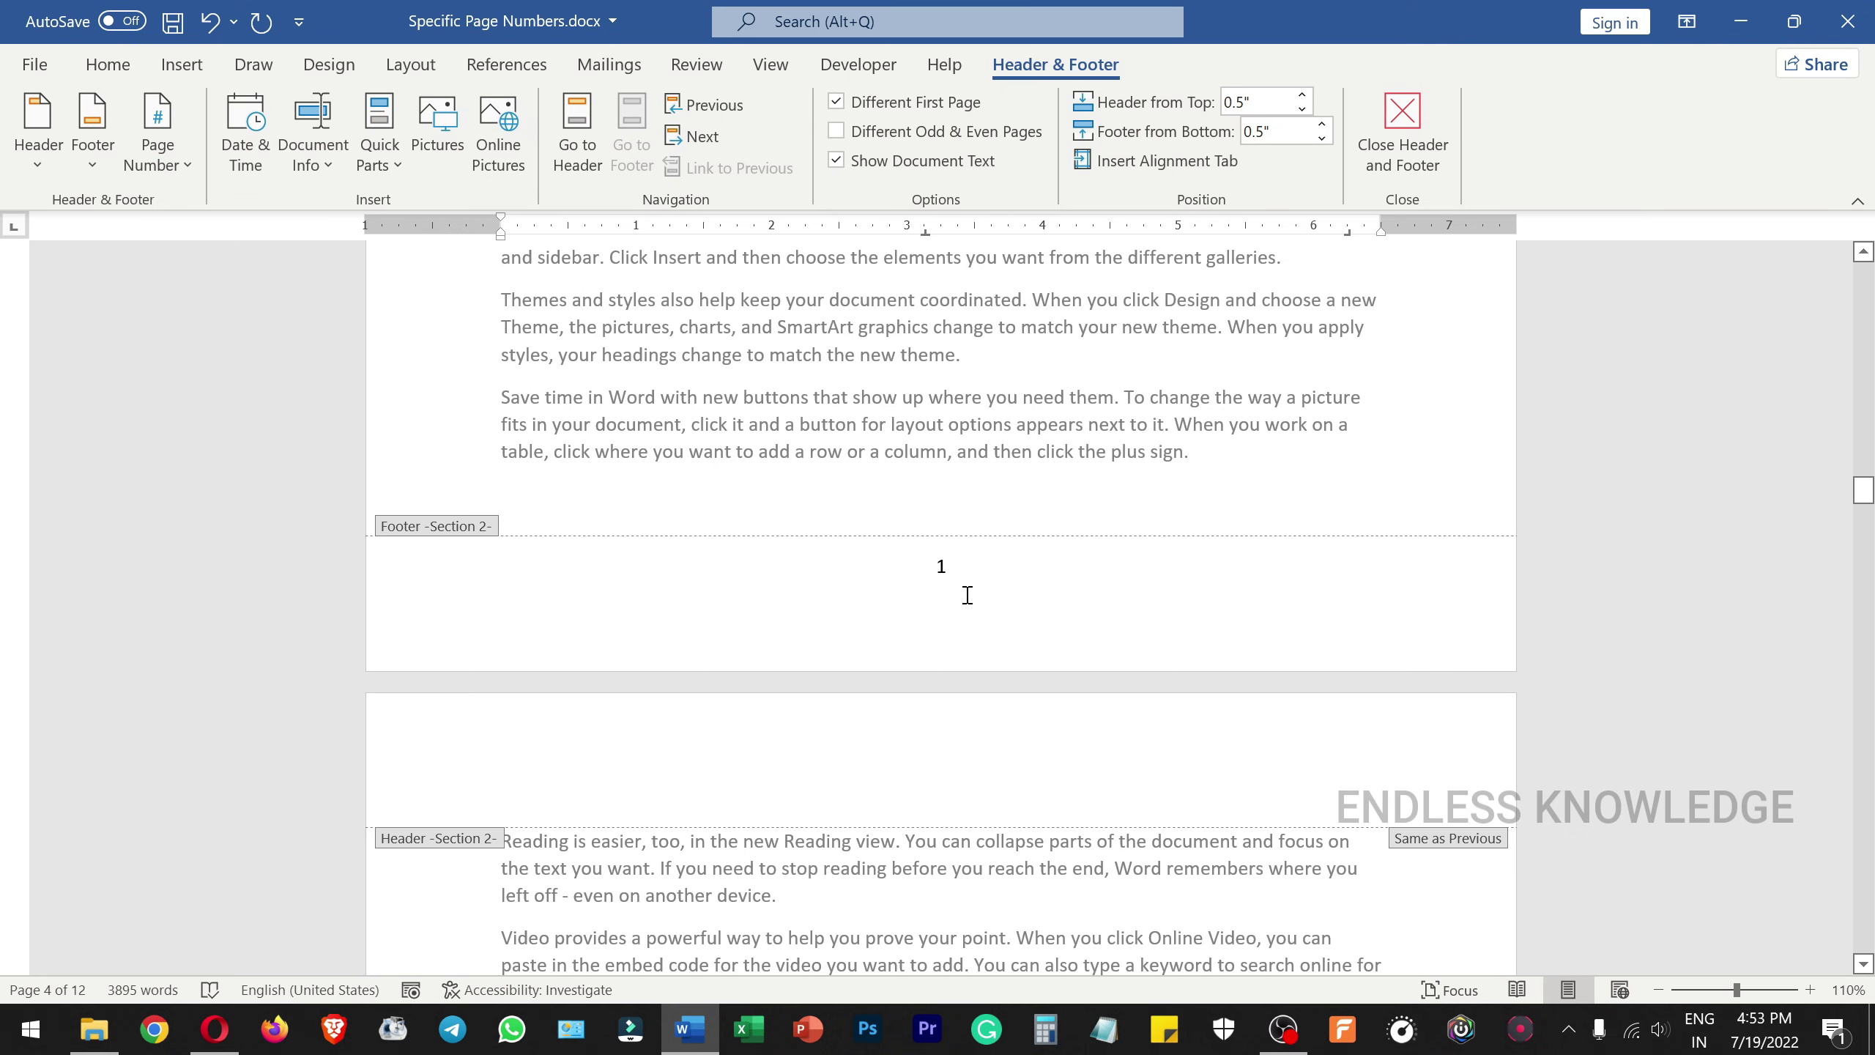
scroll(967, 584, down, 13)
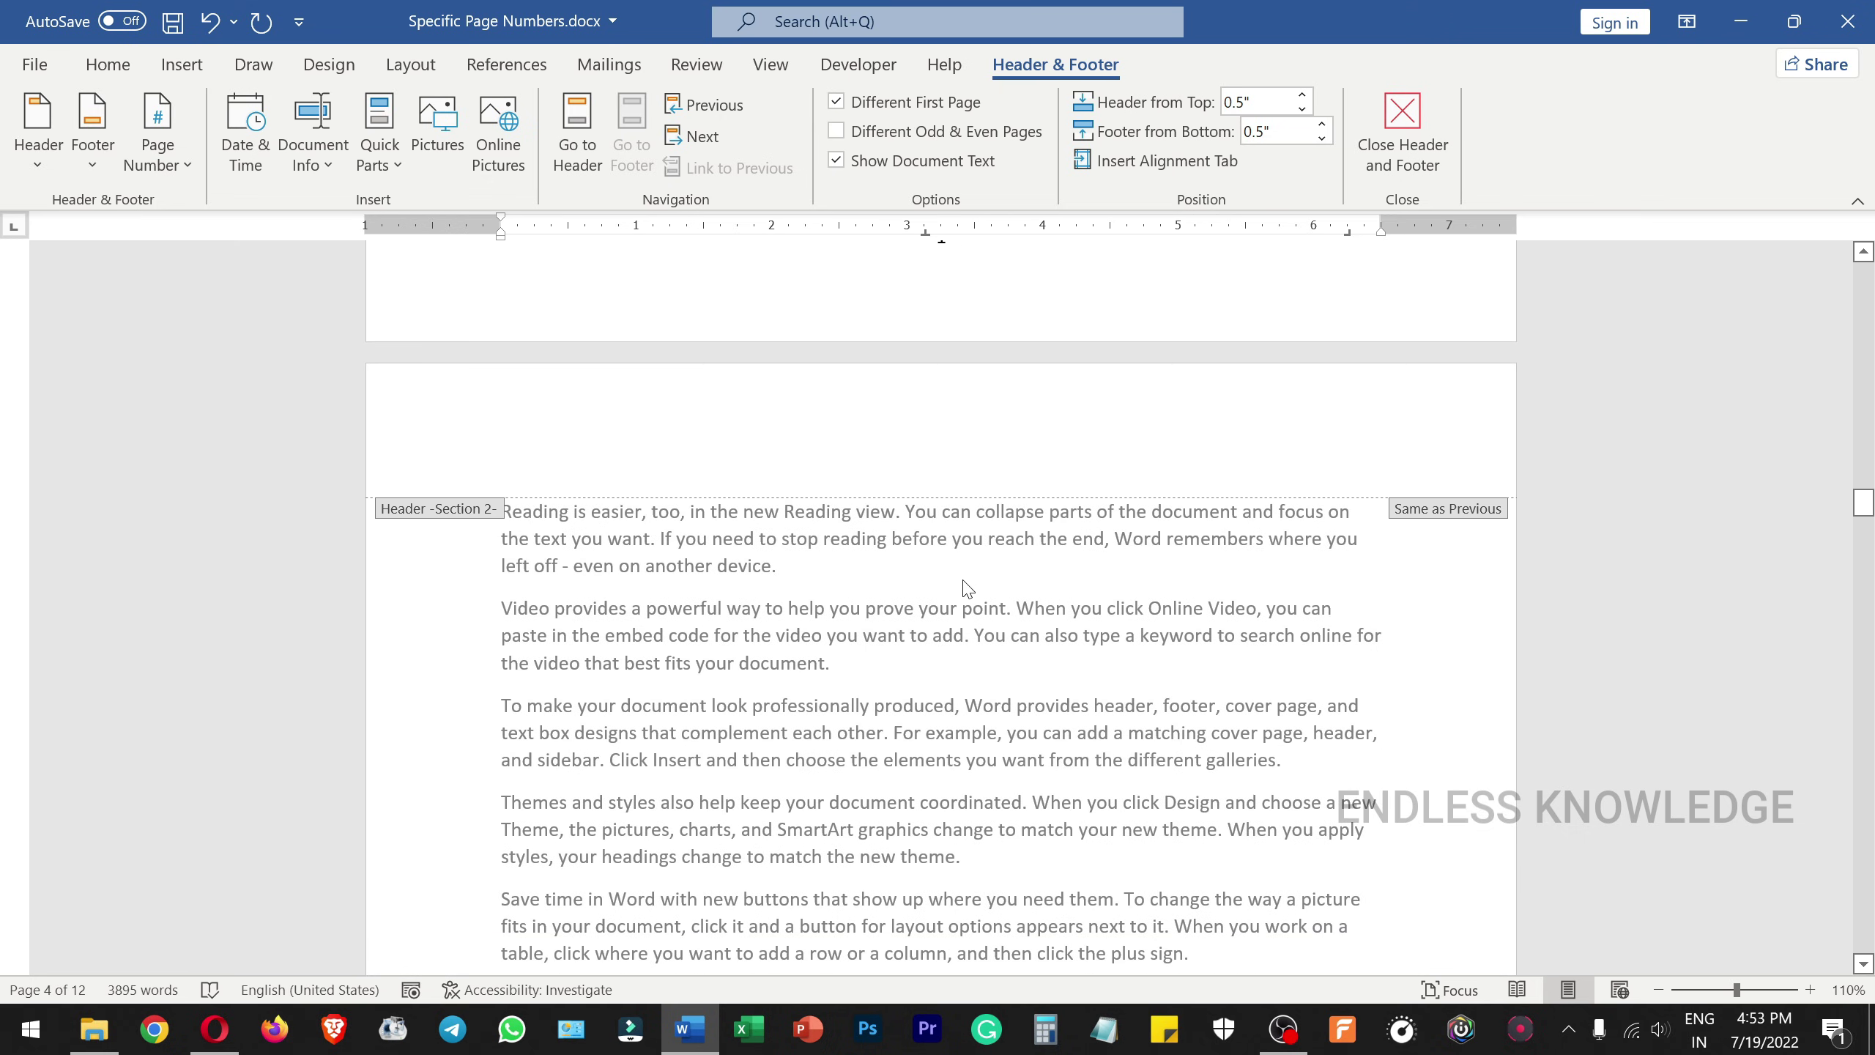
scroll(964, 591, down, 15)
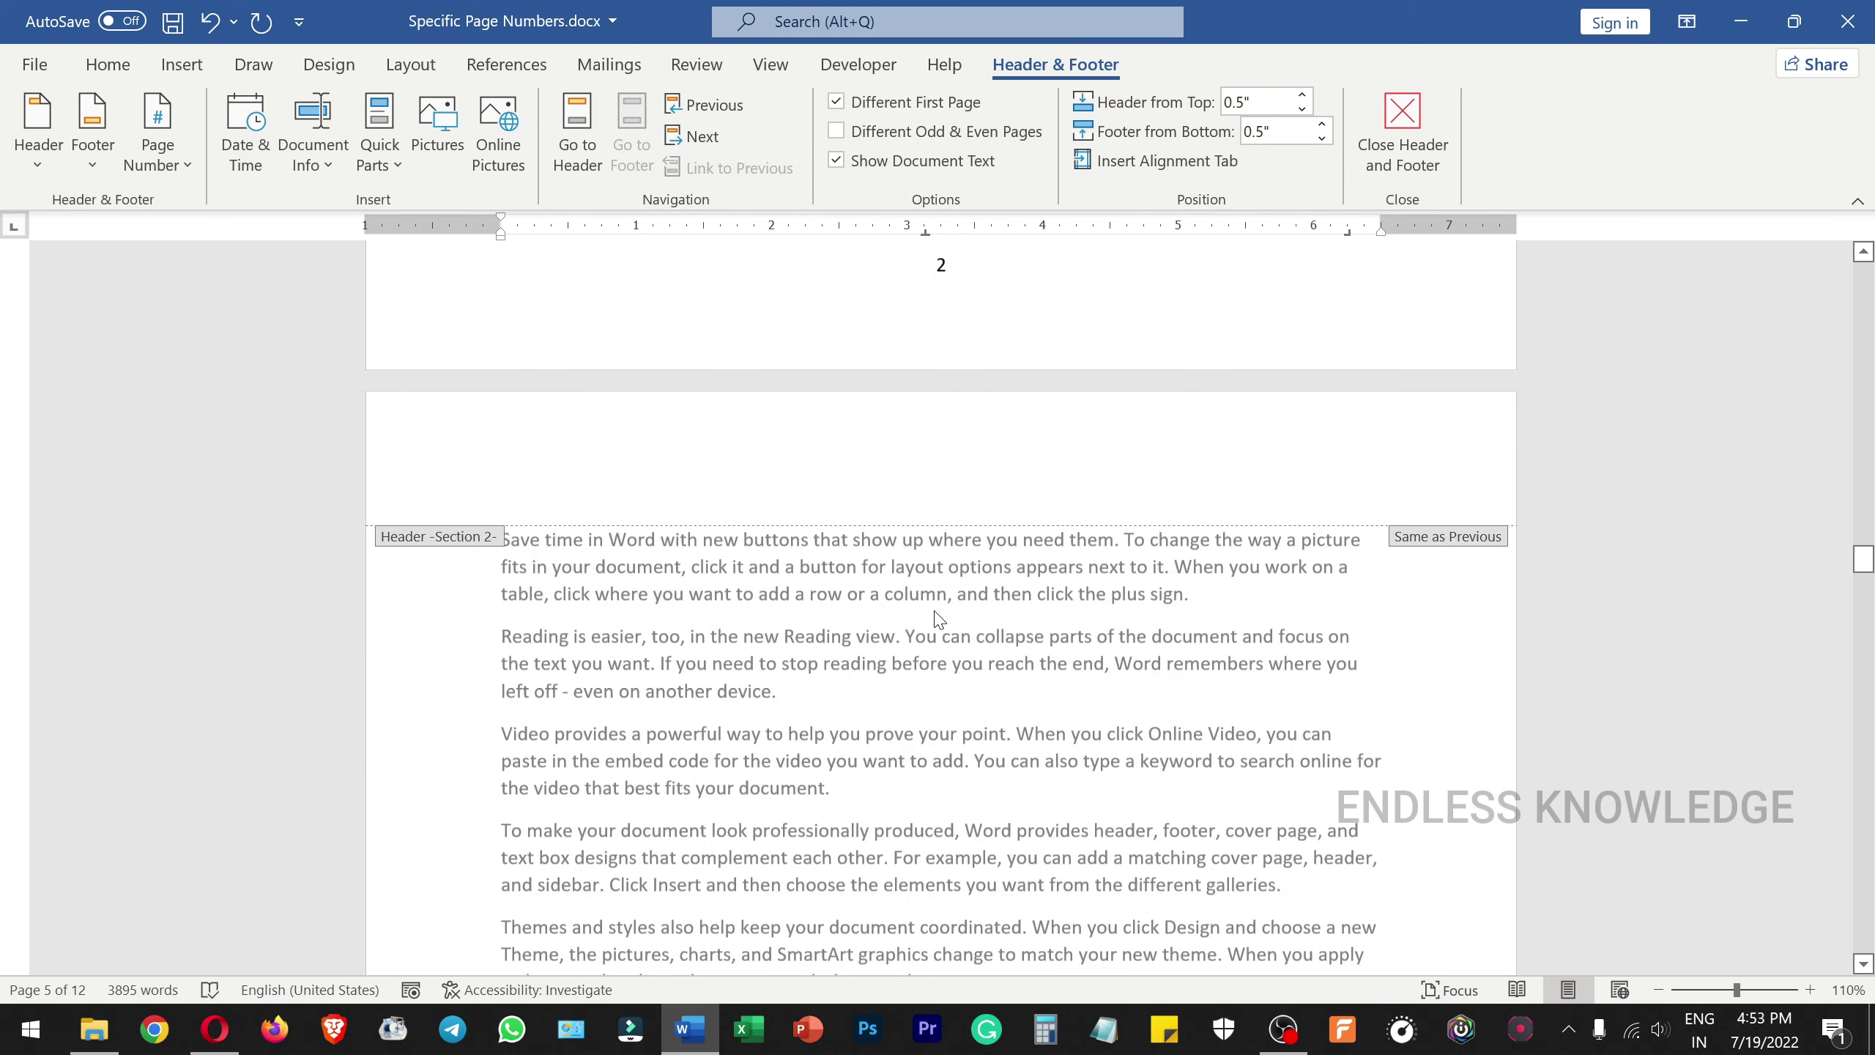
scroll(938, 617, up, 4)
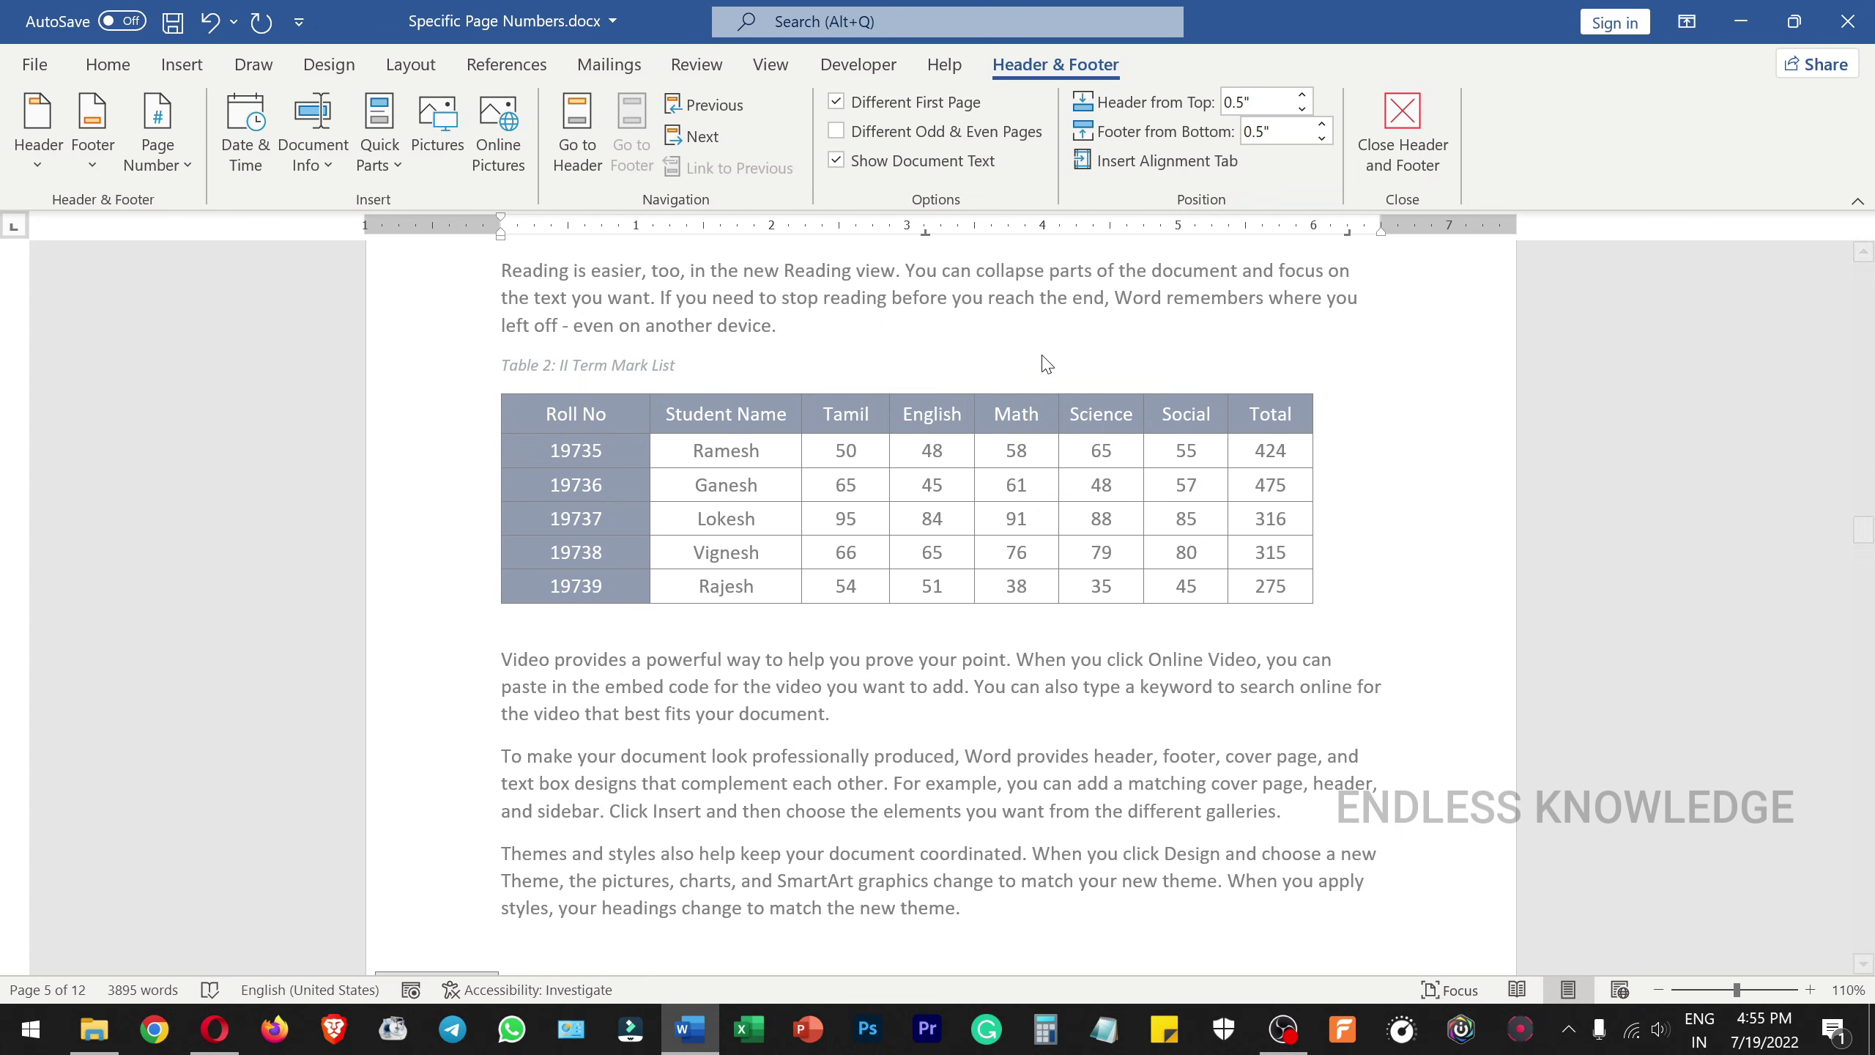
Return to the body text to review the Breaks command, and reopen the Section 2 footer on page 5.
click(410, 64)
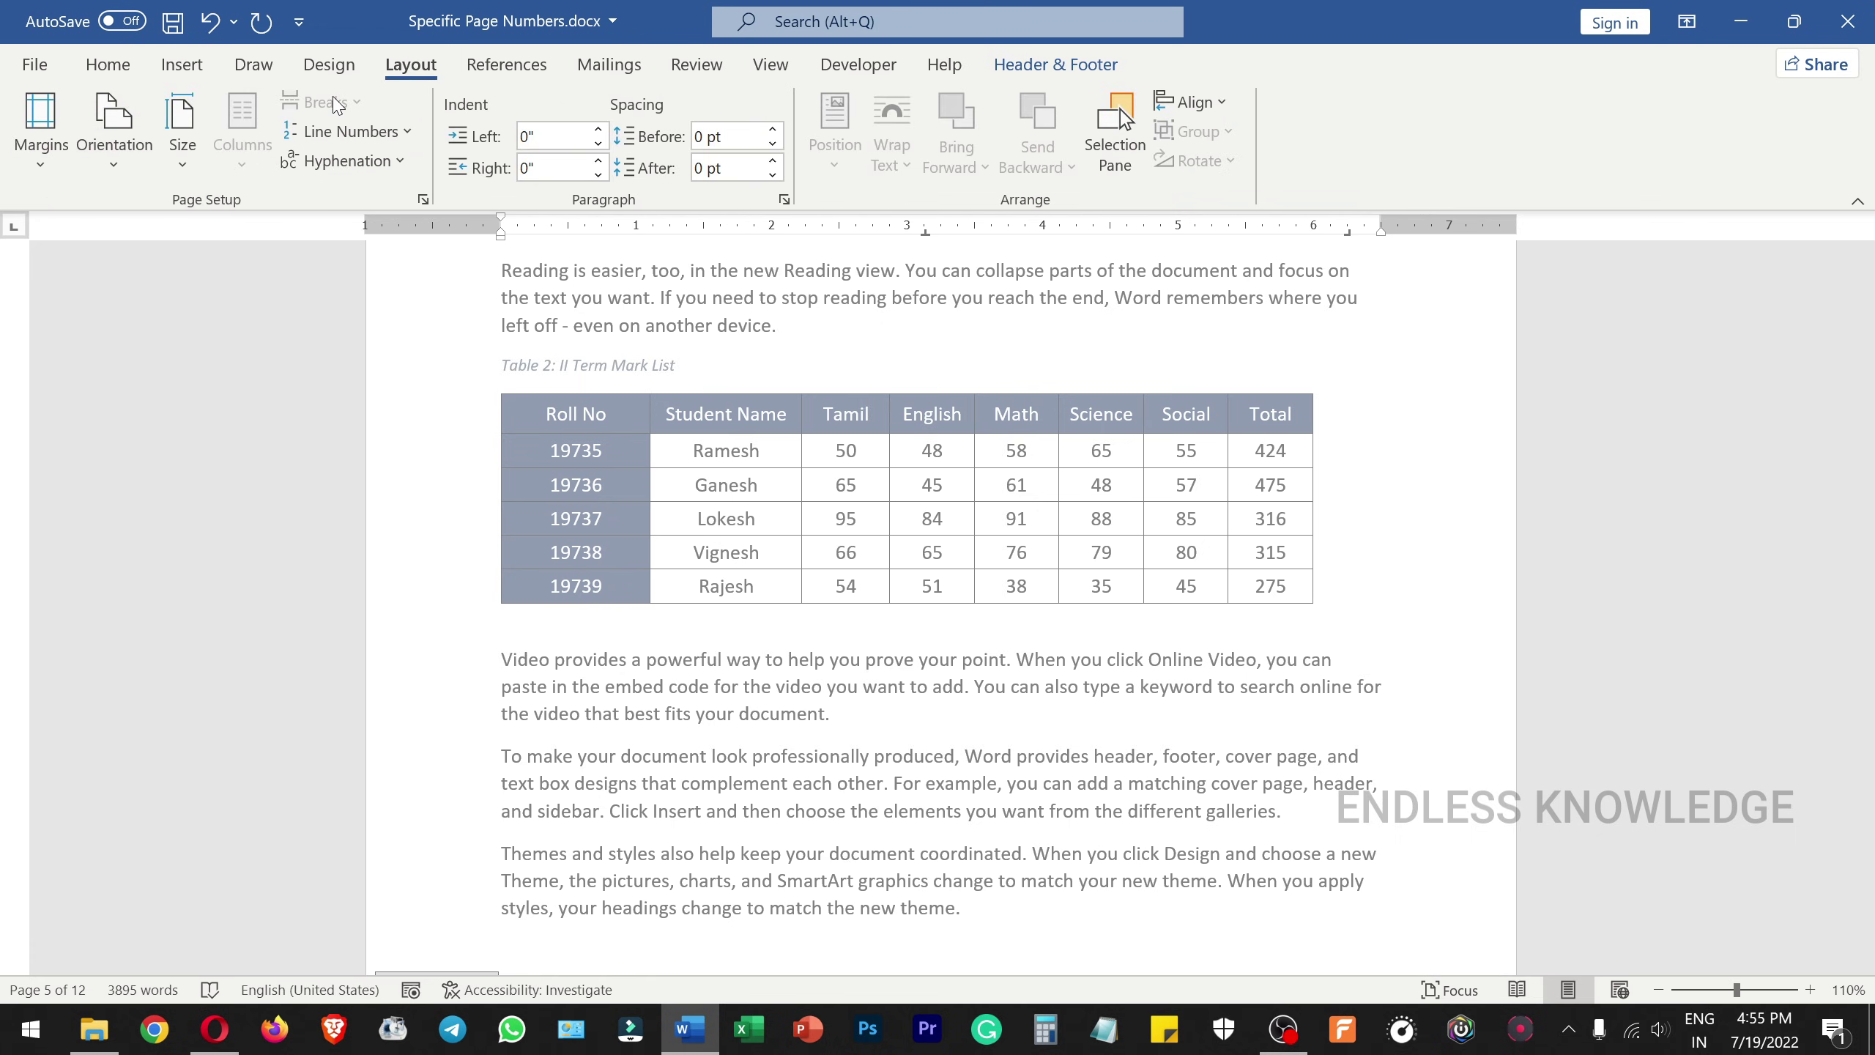
double_click(572, 273)
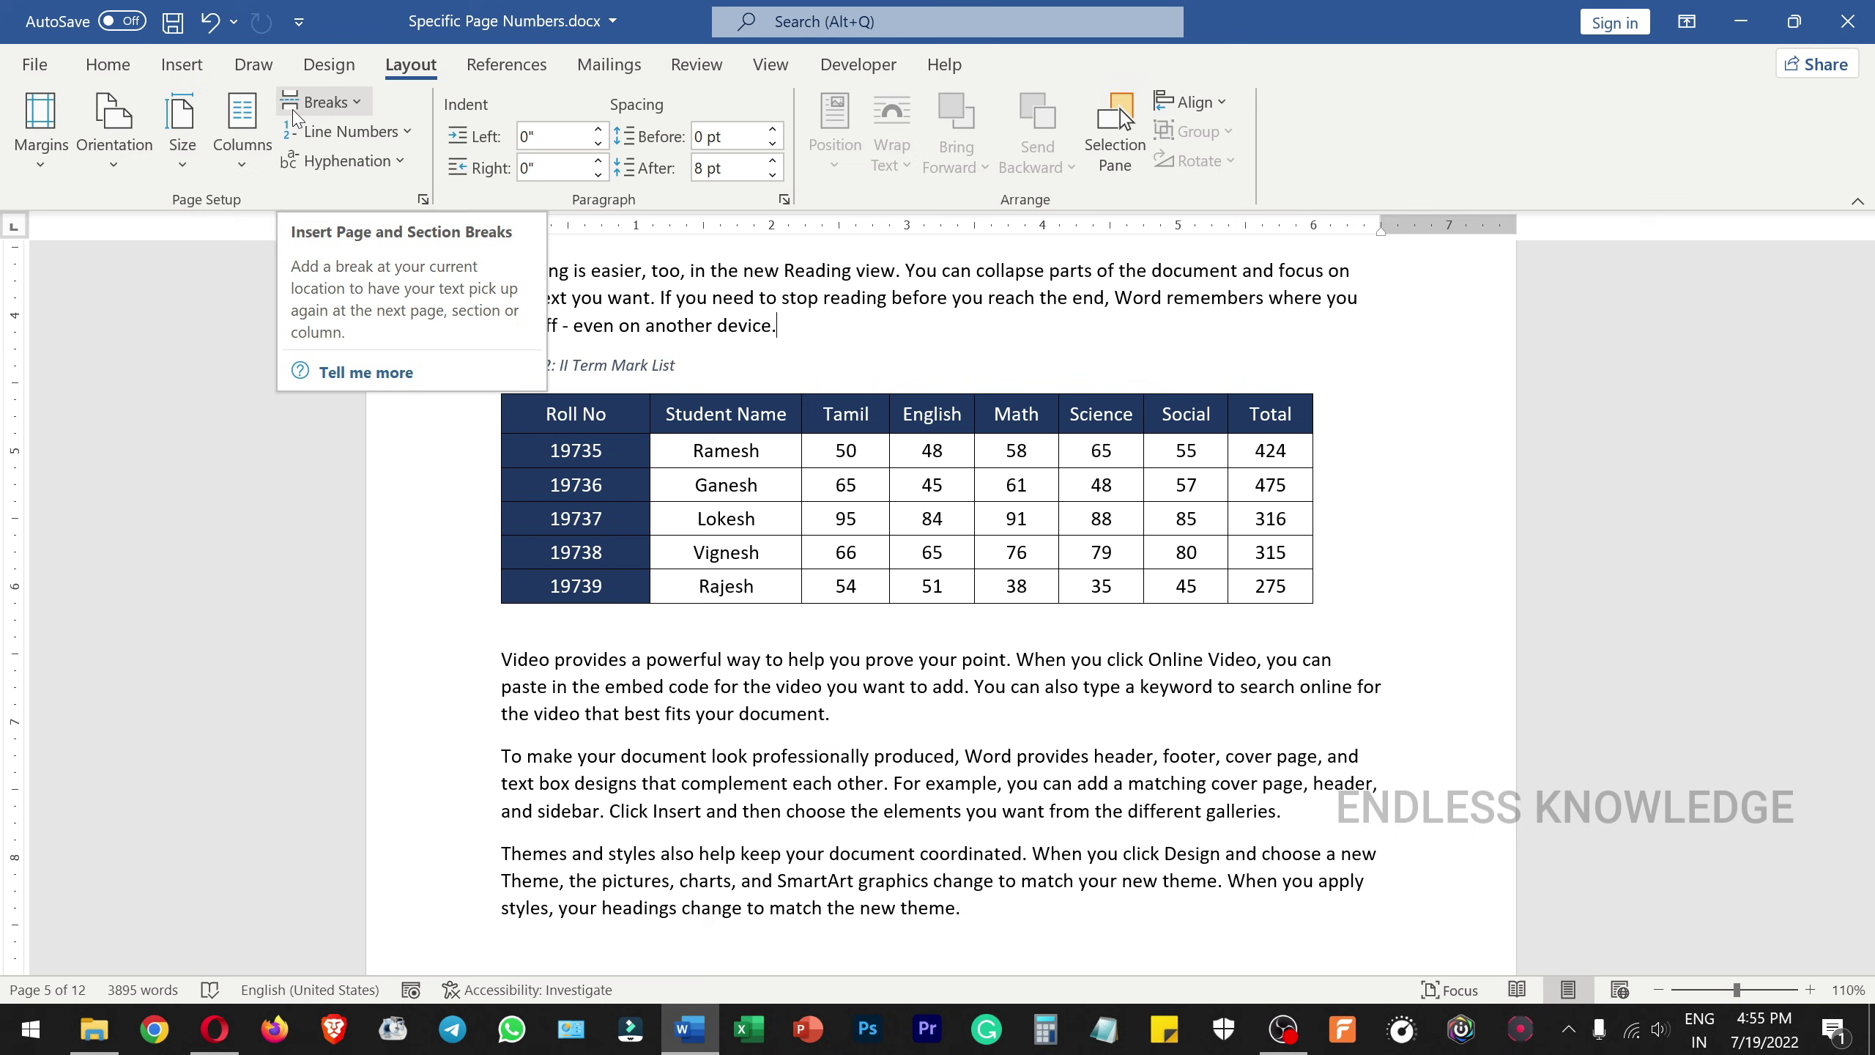
scroll(981, 665, down, 5)
double_click(1001, 683)
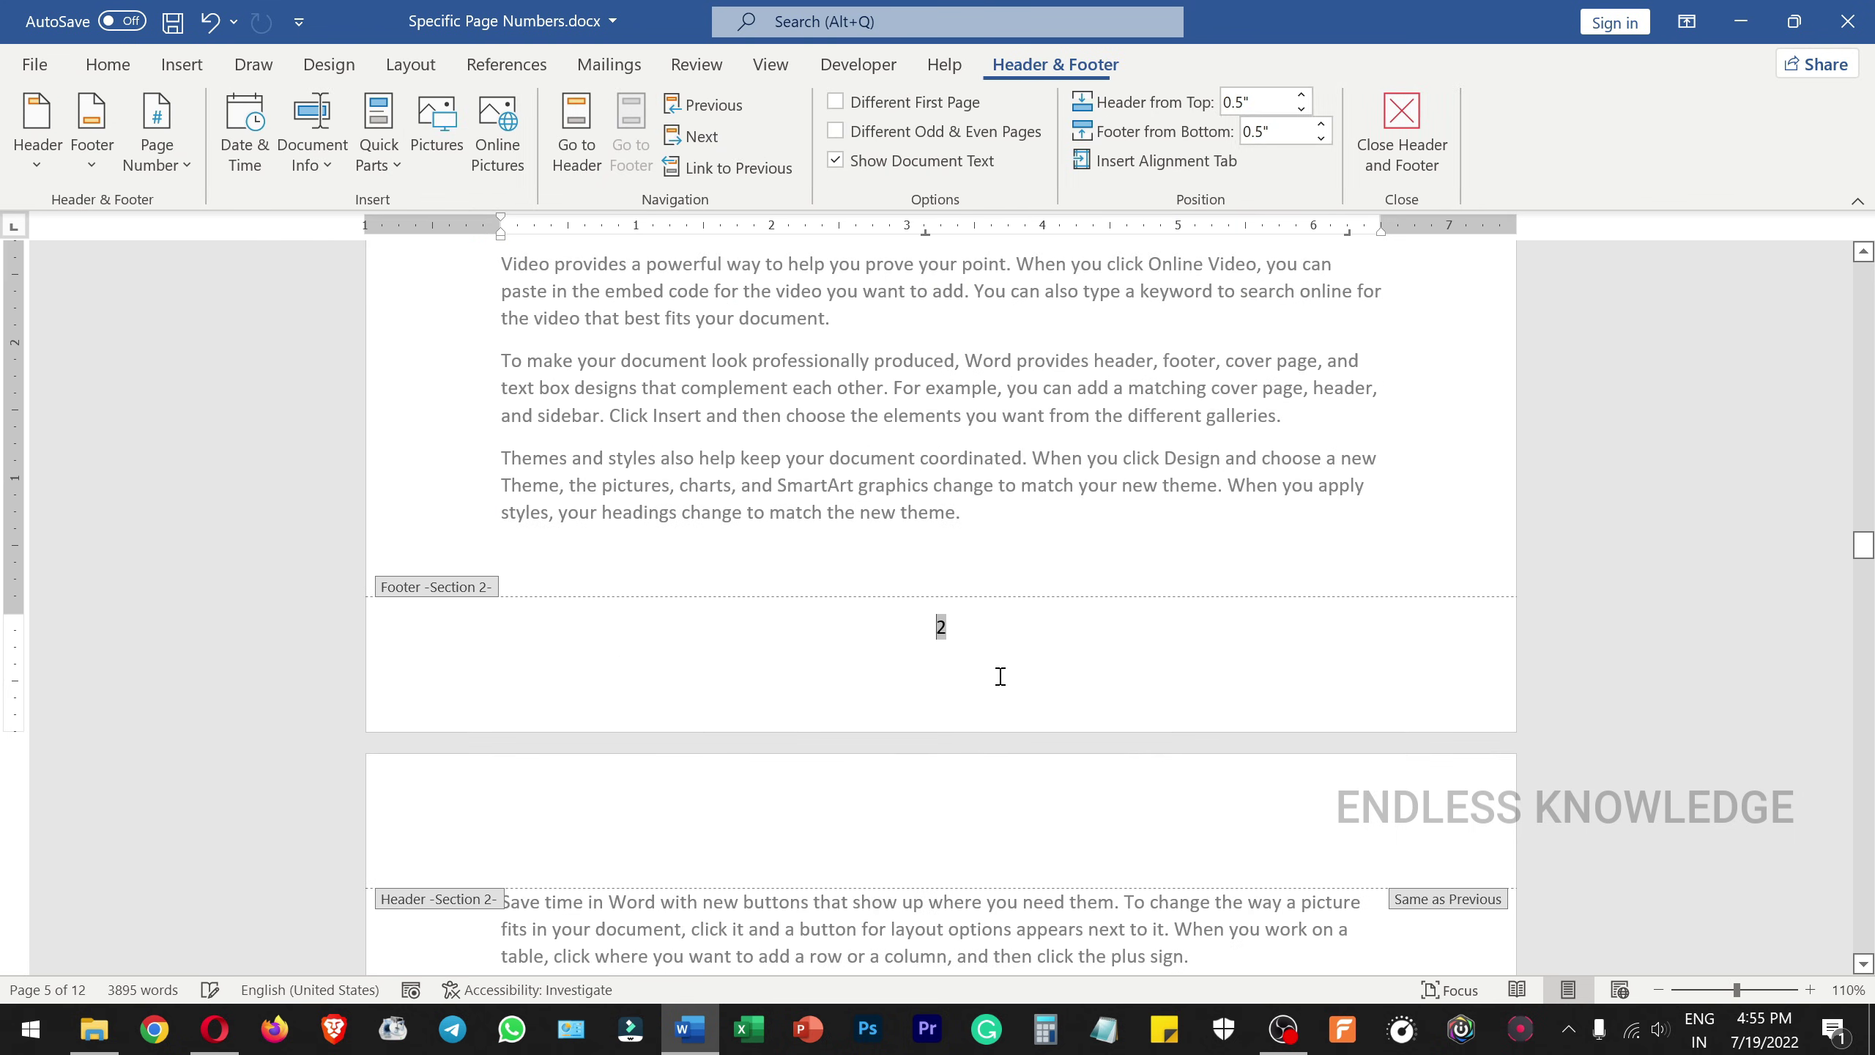